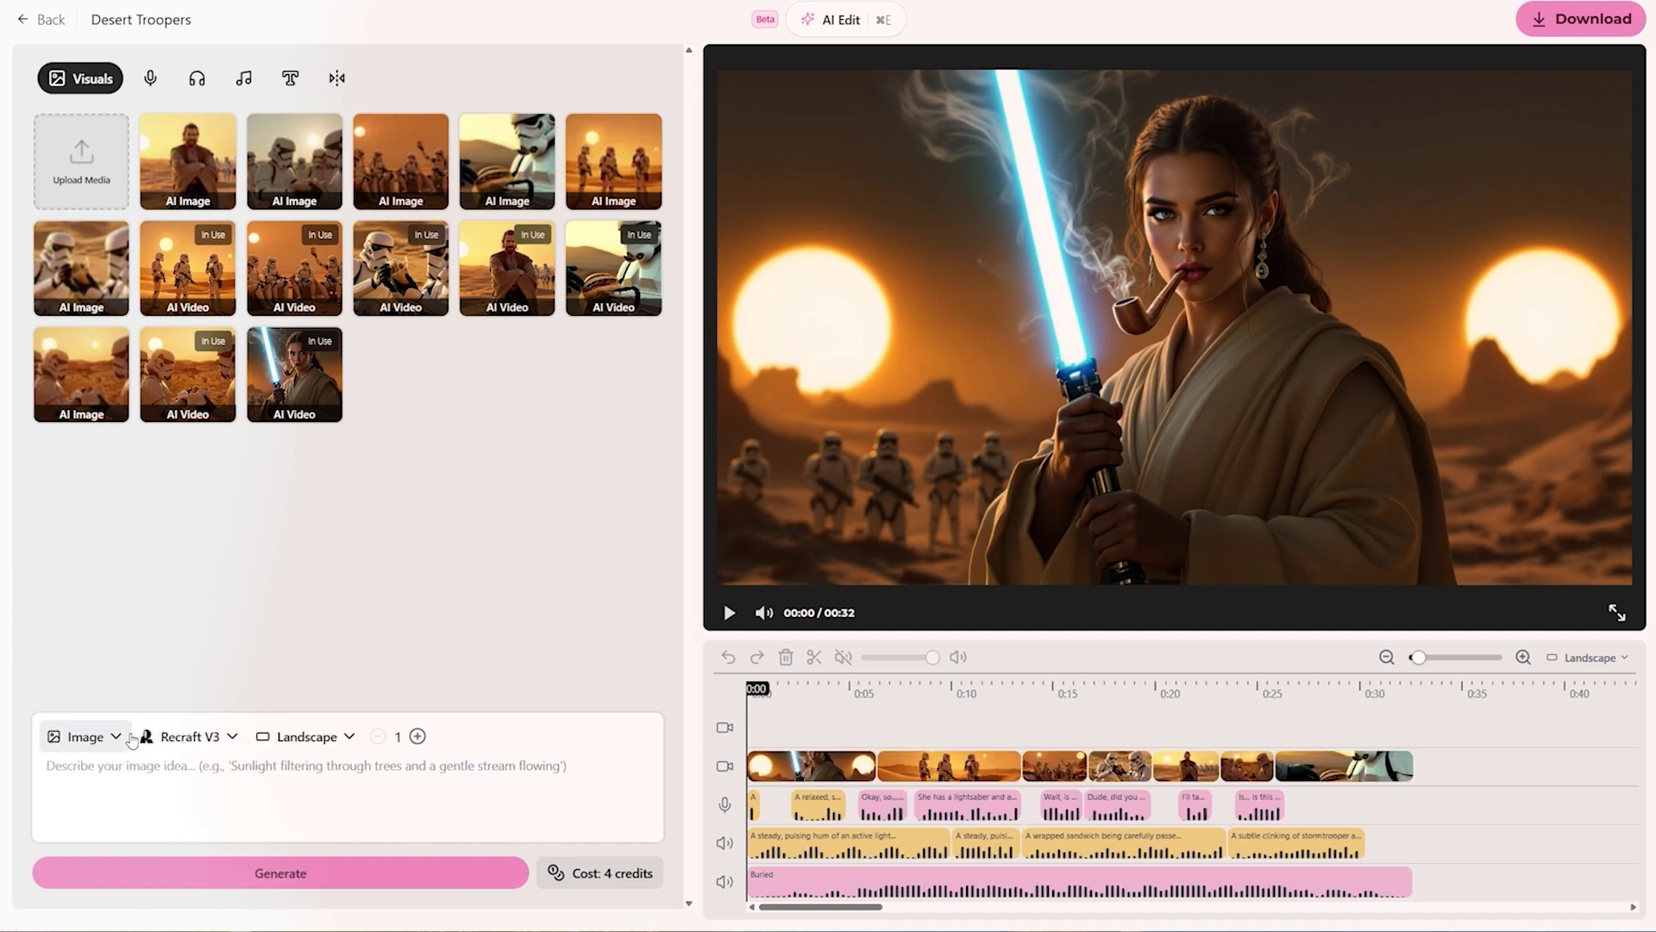
pyautogui.click(115, 736)
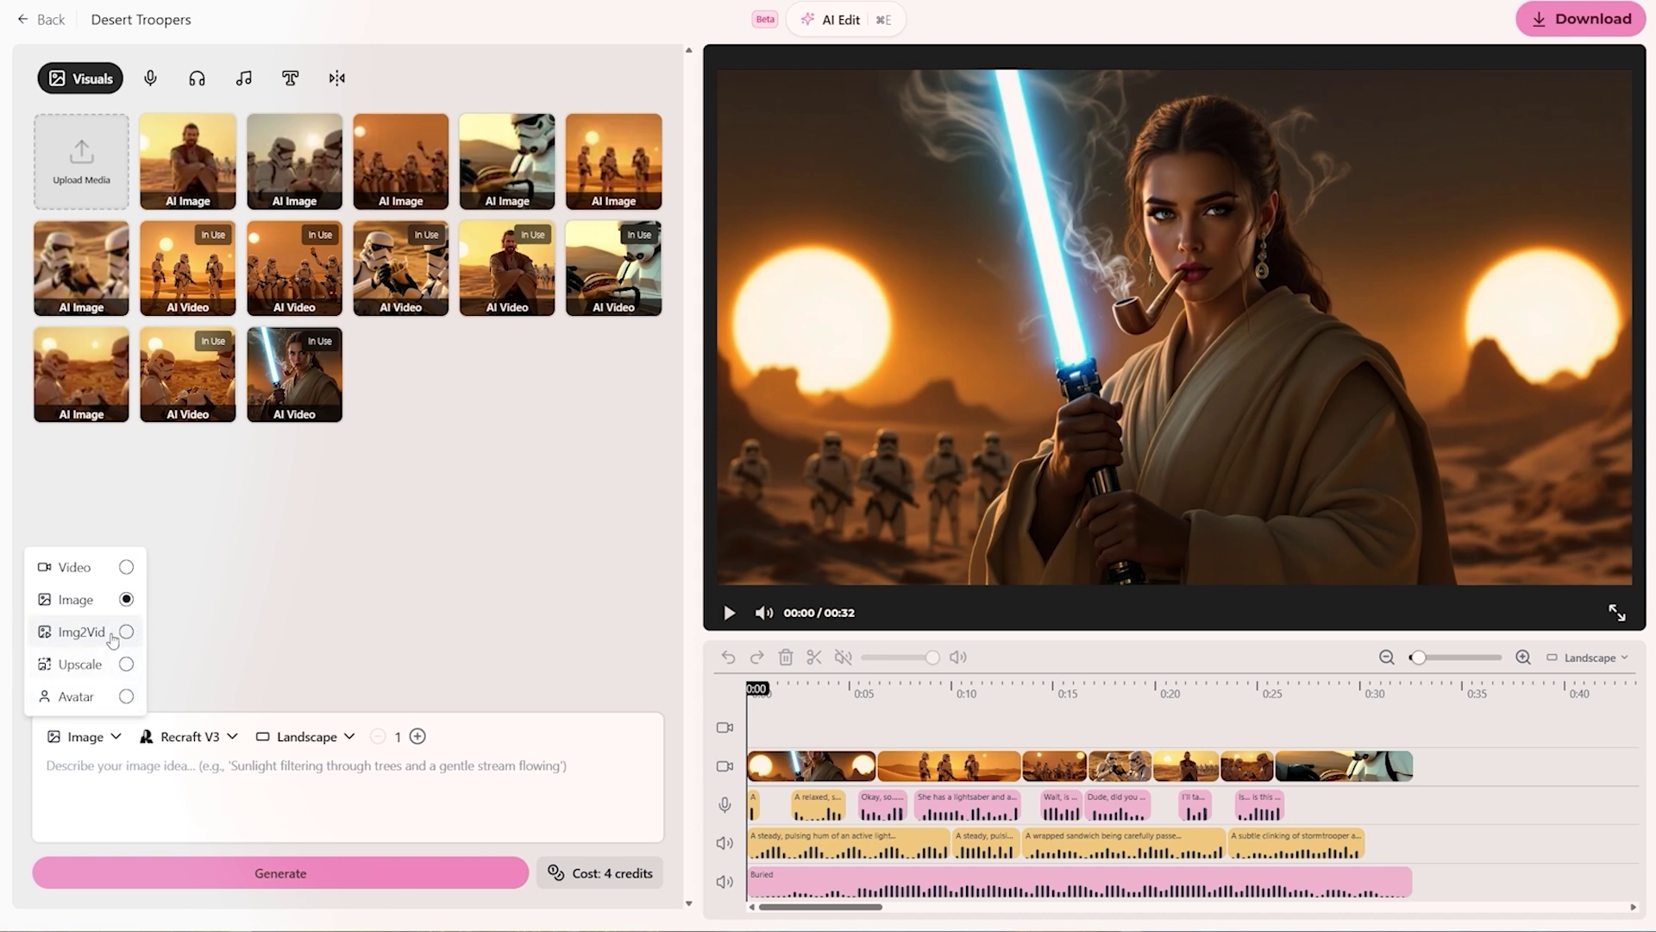
pyautogui.click(150, 79)
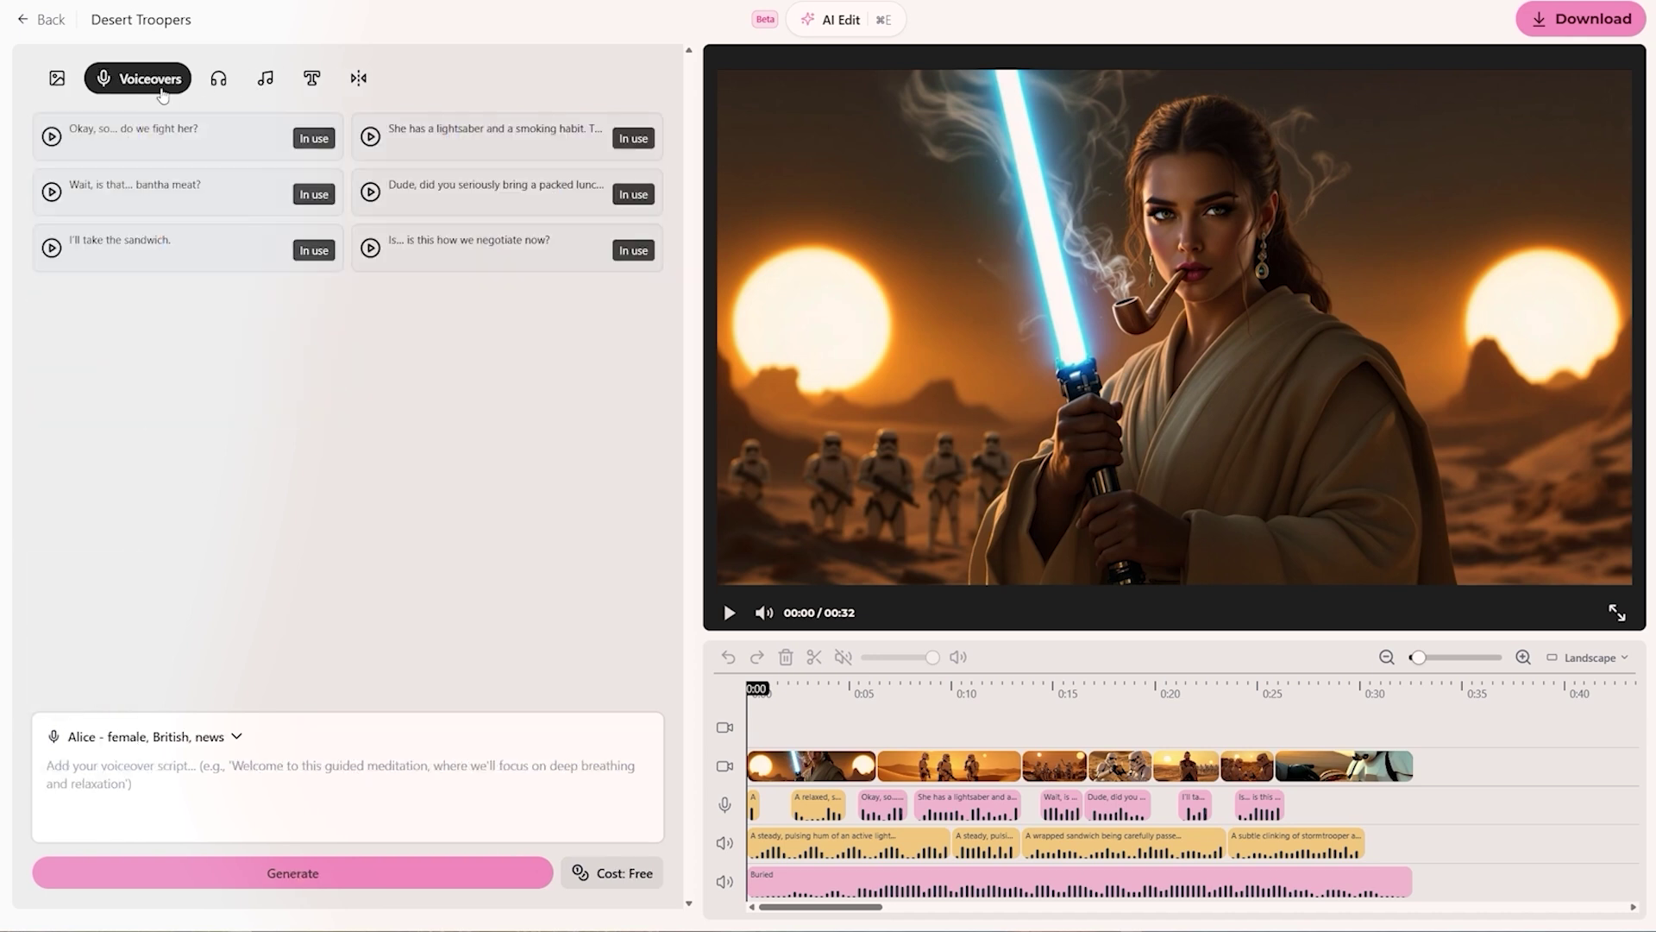
pyautogui.click(219, 86)
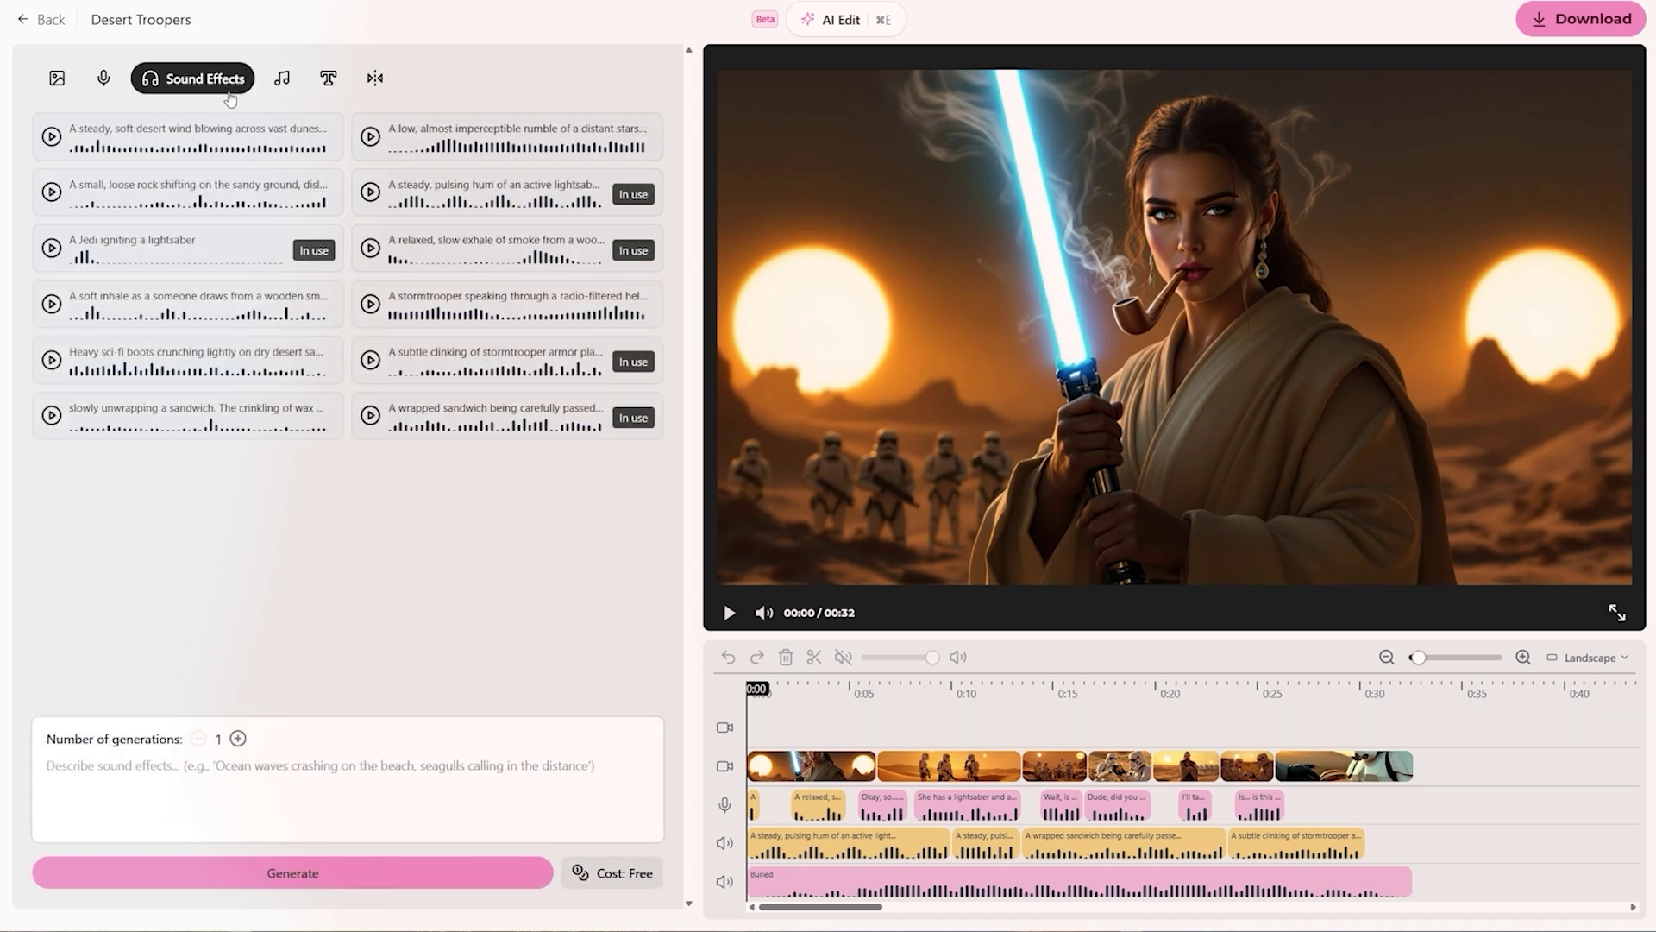
pyautogui.click(282, 79)
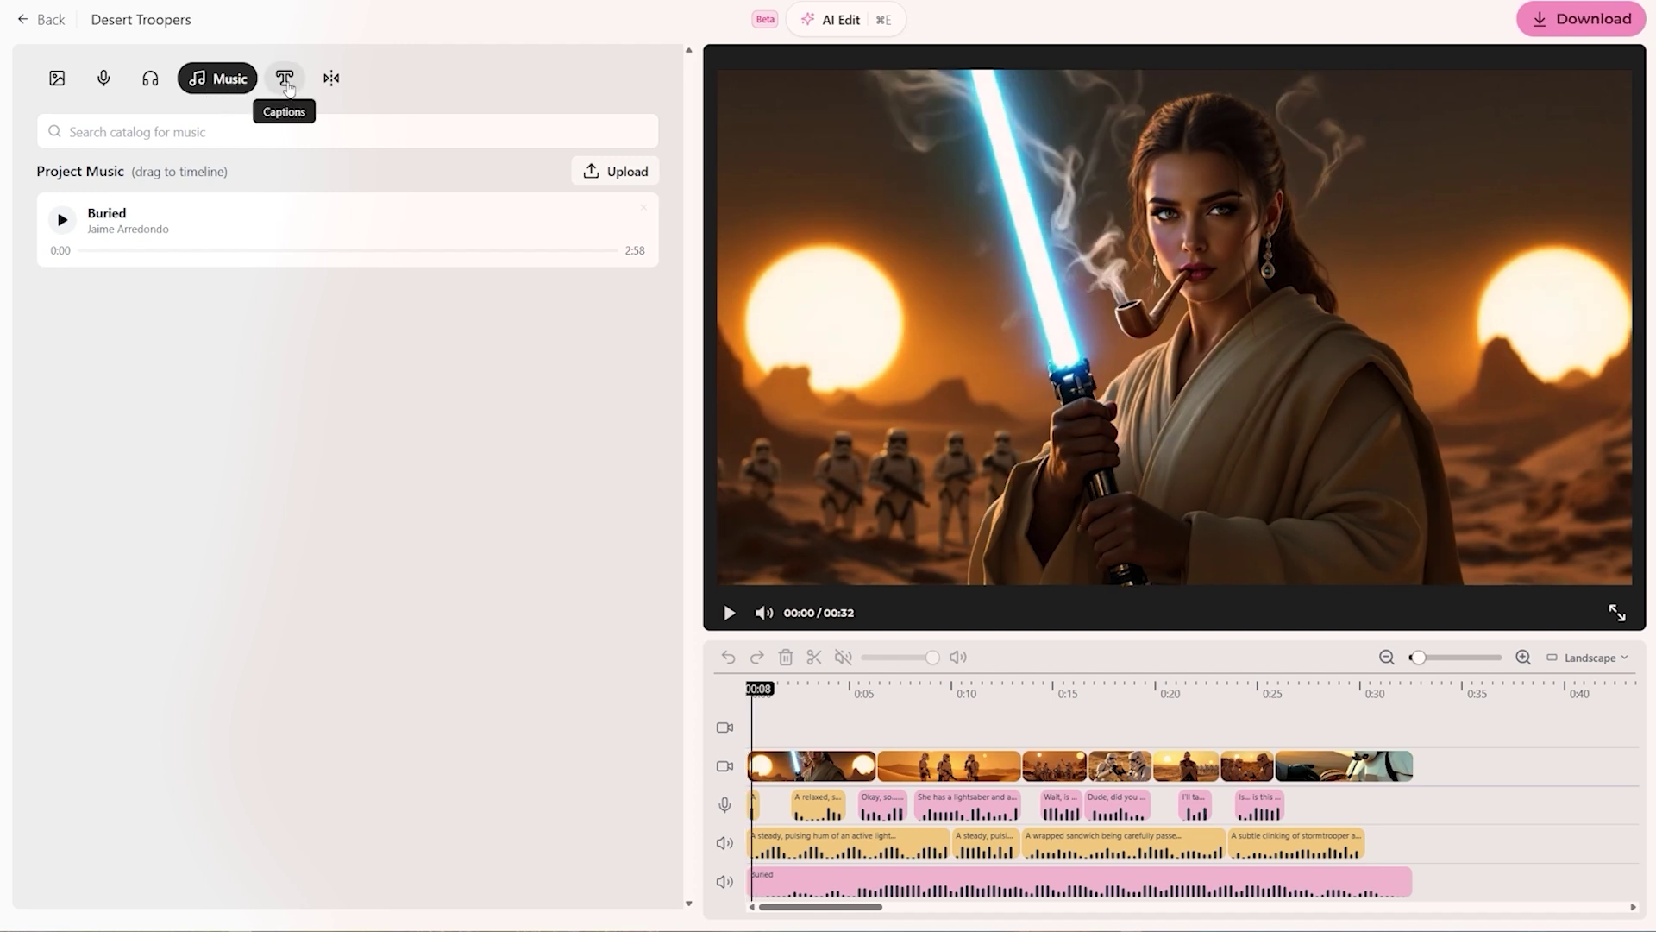
pyautogui.click(285, 78)
pyautogui.click(349, 80)
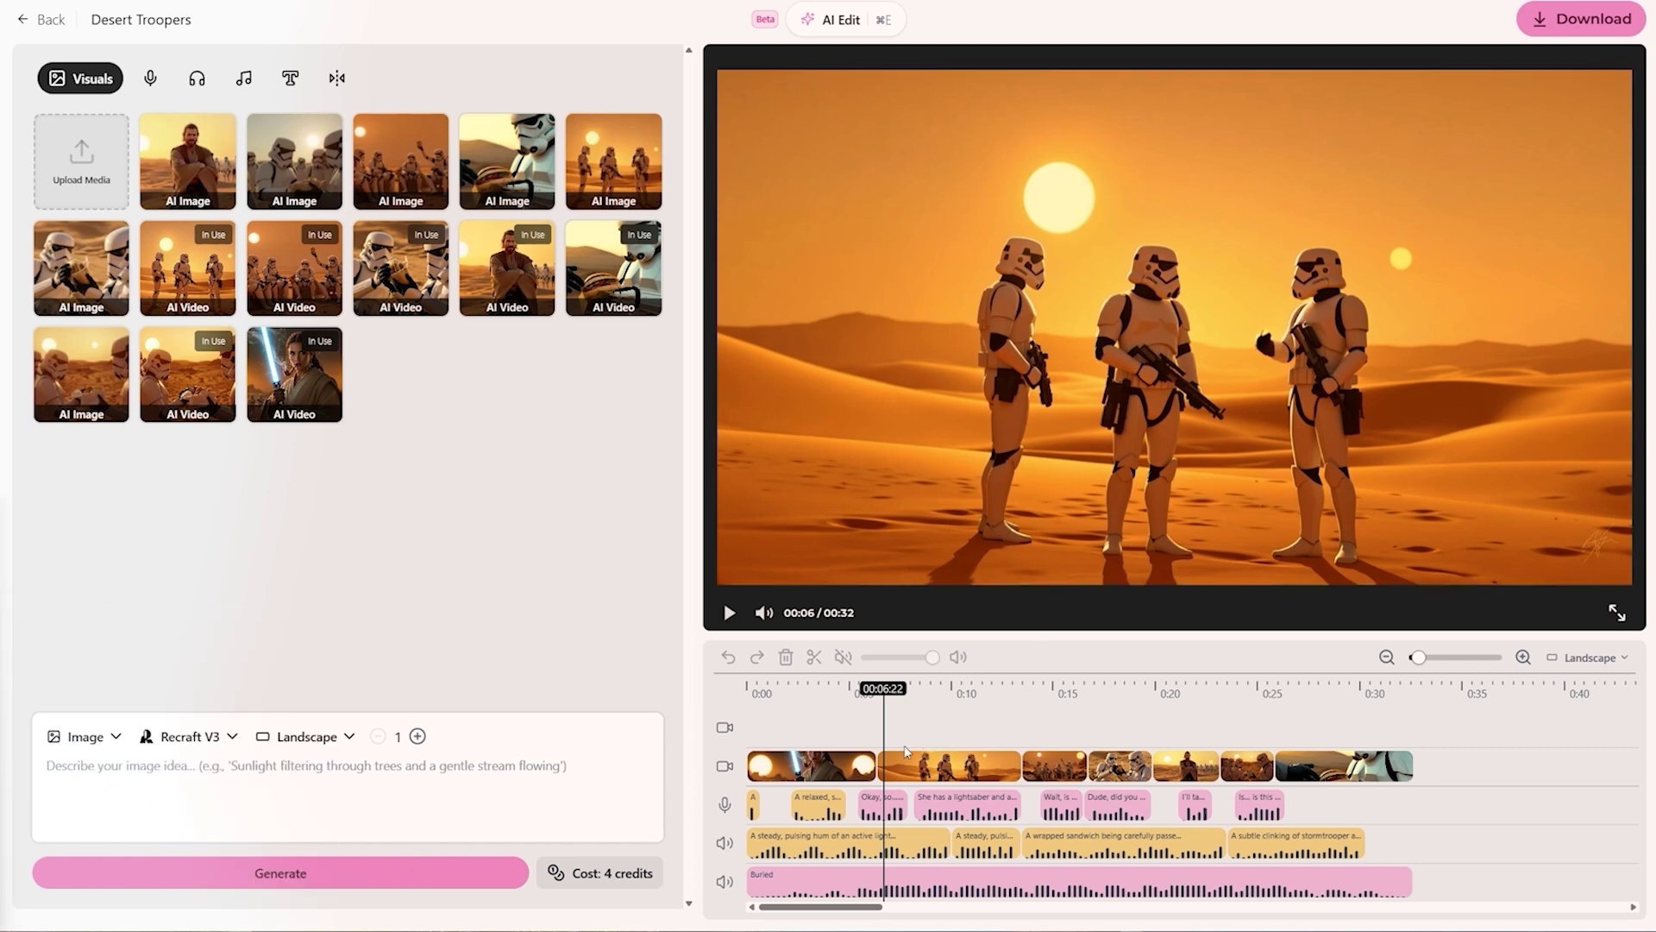
pyautogui.click(936, 765)
pyautogui.click(946, 764)
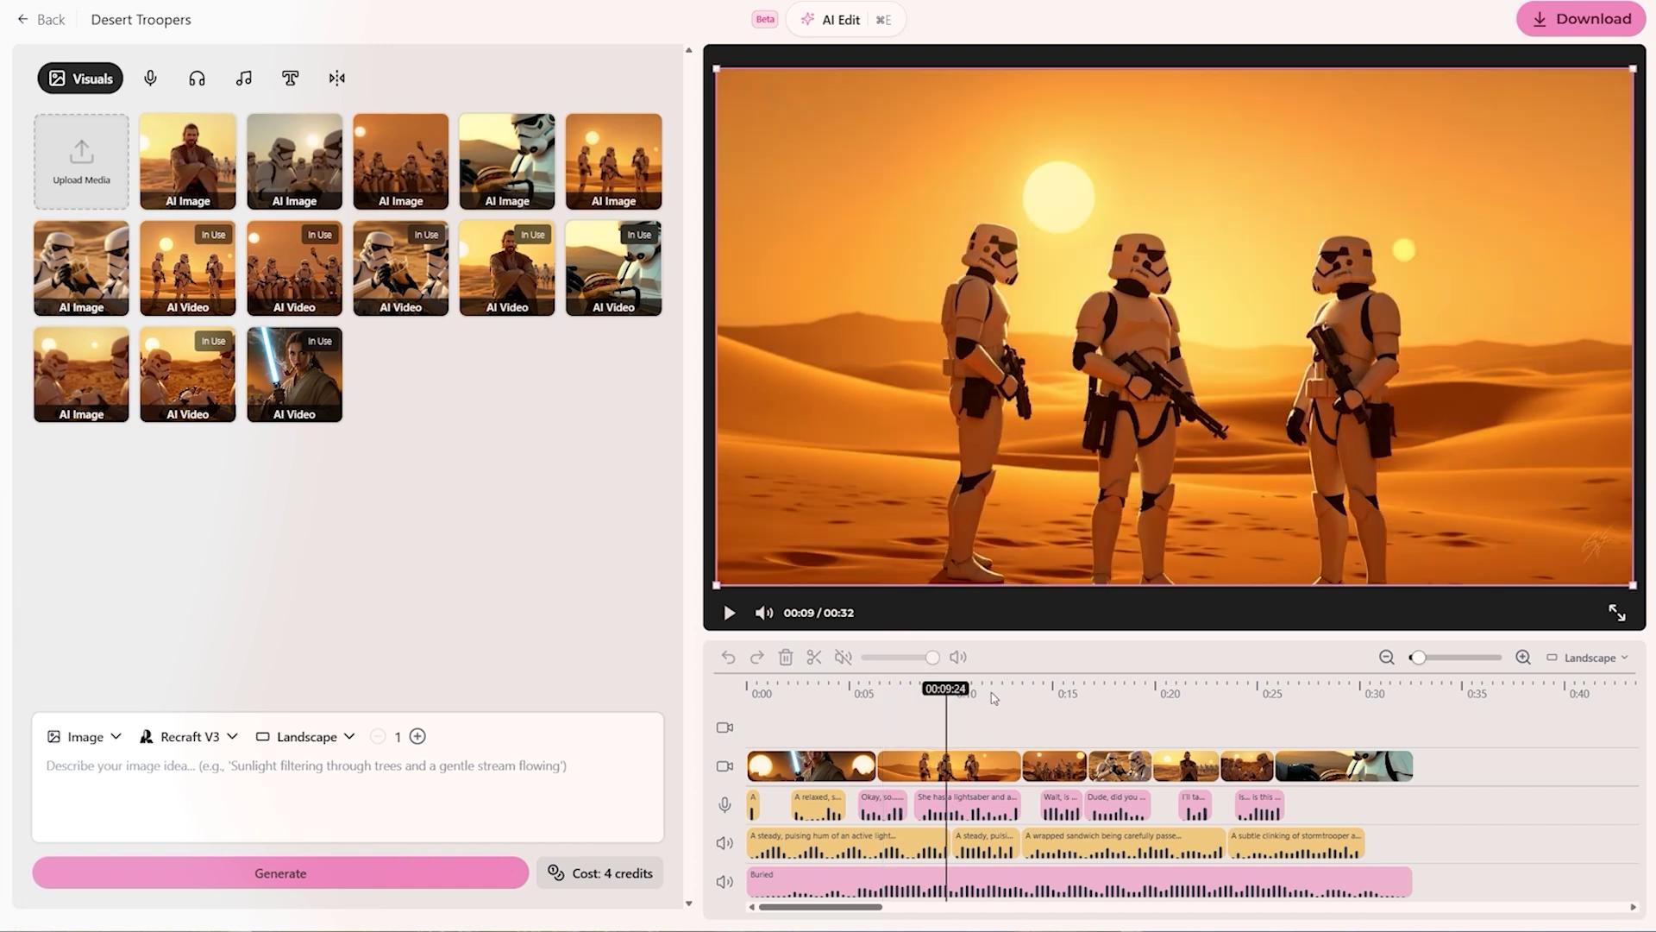
pyautogui.click(992, 699)
pyautogui.click(878, 705)
pyautogui.moveTo(878, 705); pyautogui.dragTo(944, 764)
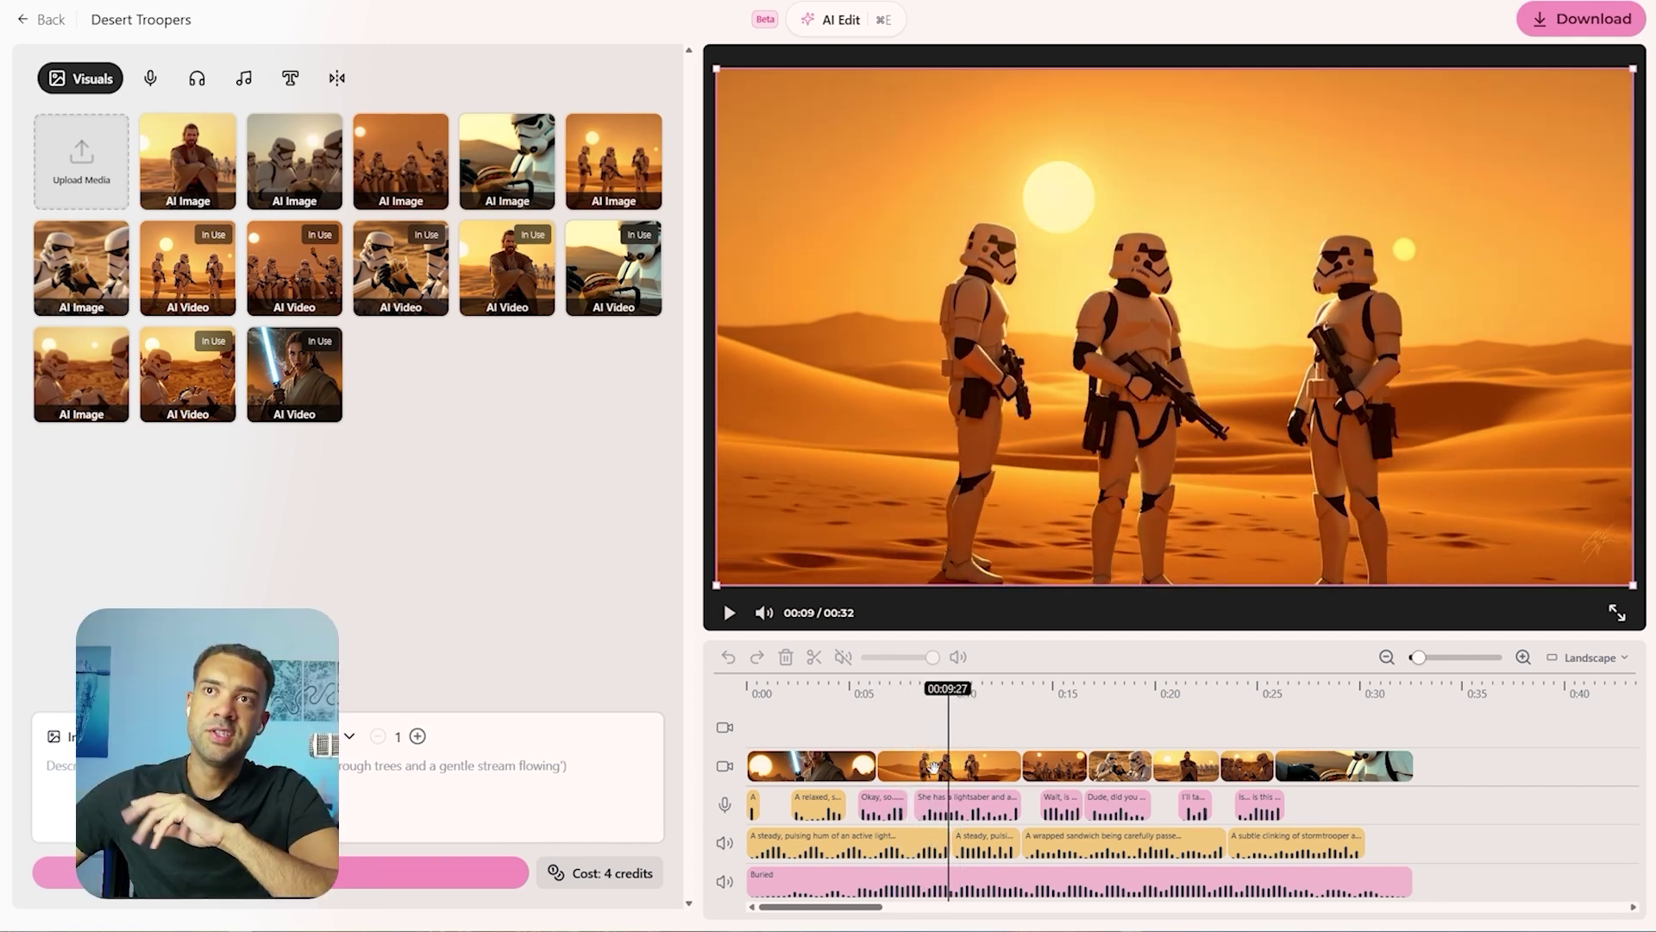
pyautogui.click(943, 764)
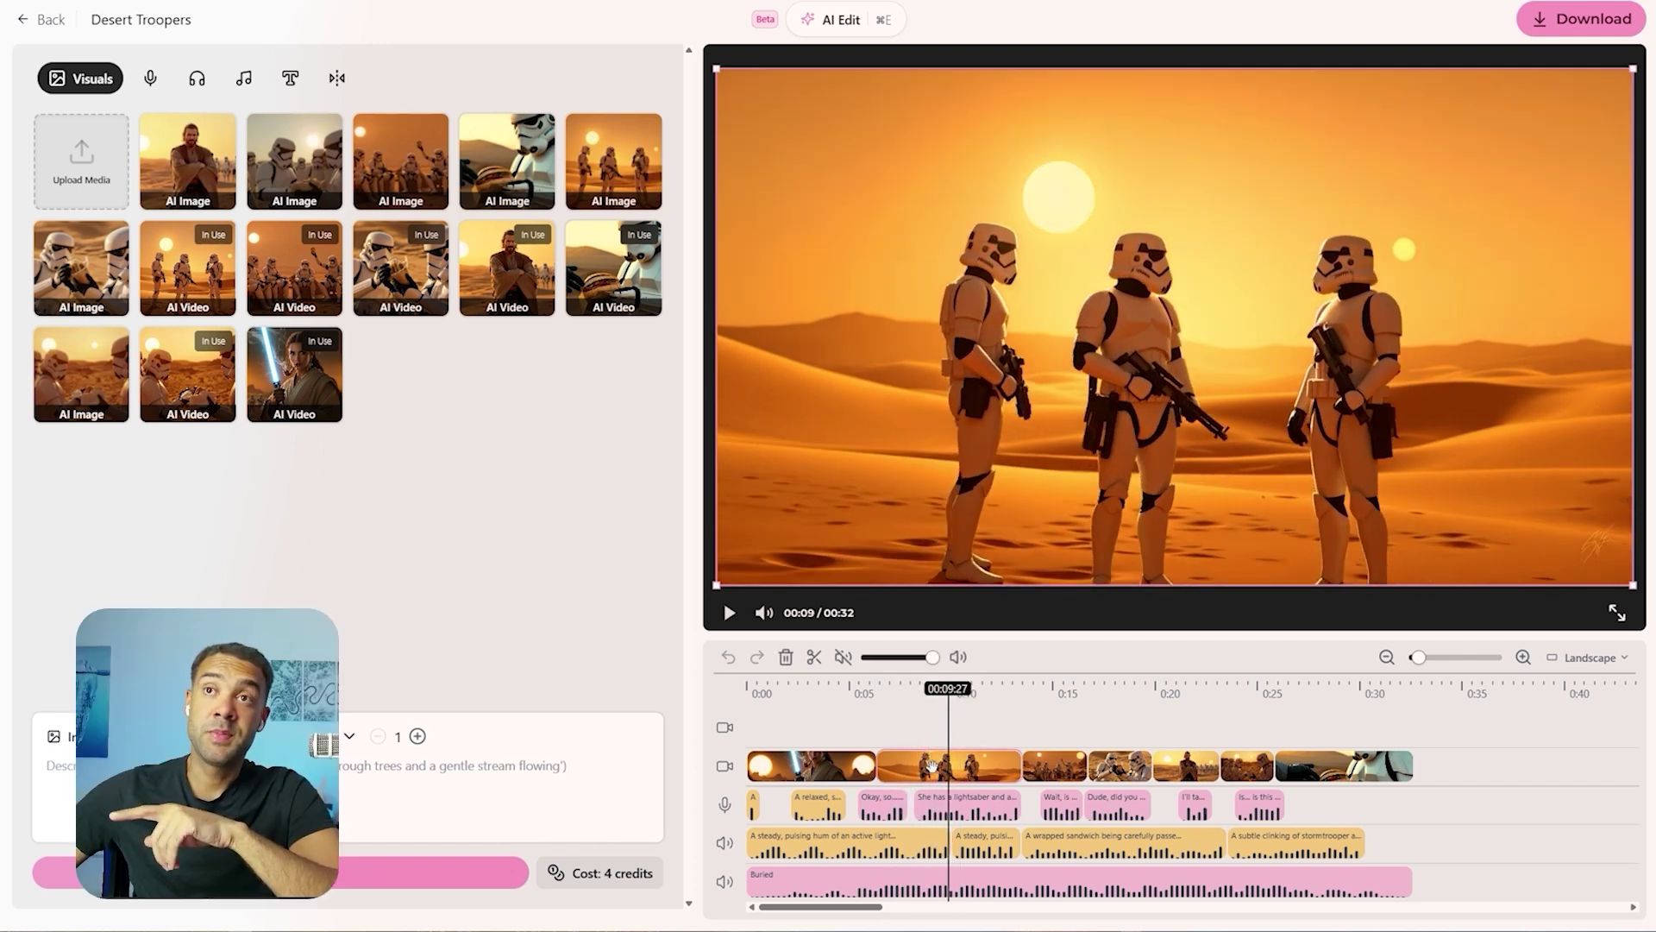
pyautogui.click(877, 698)
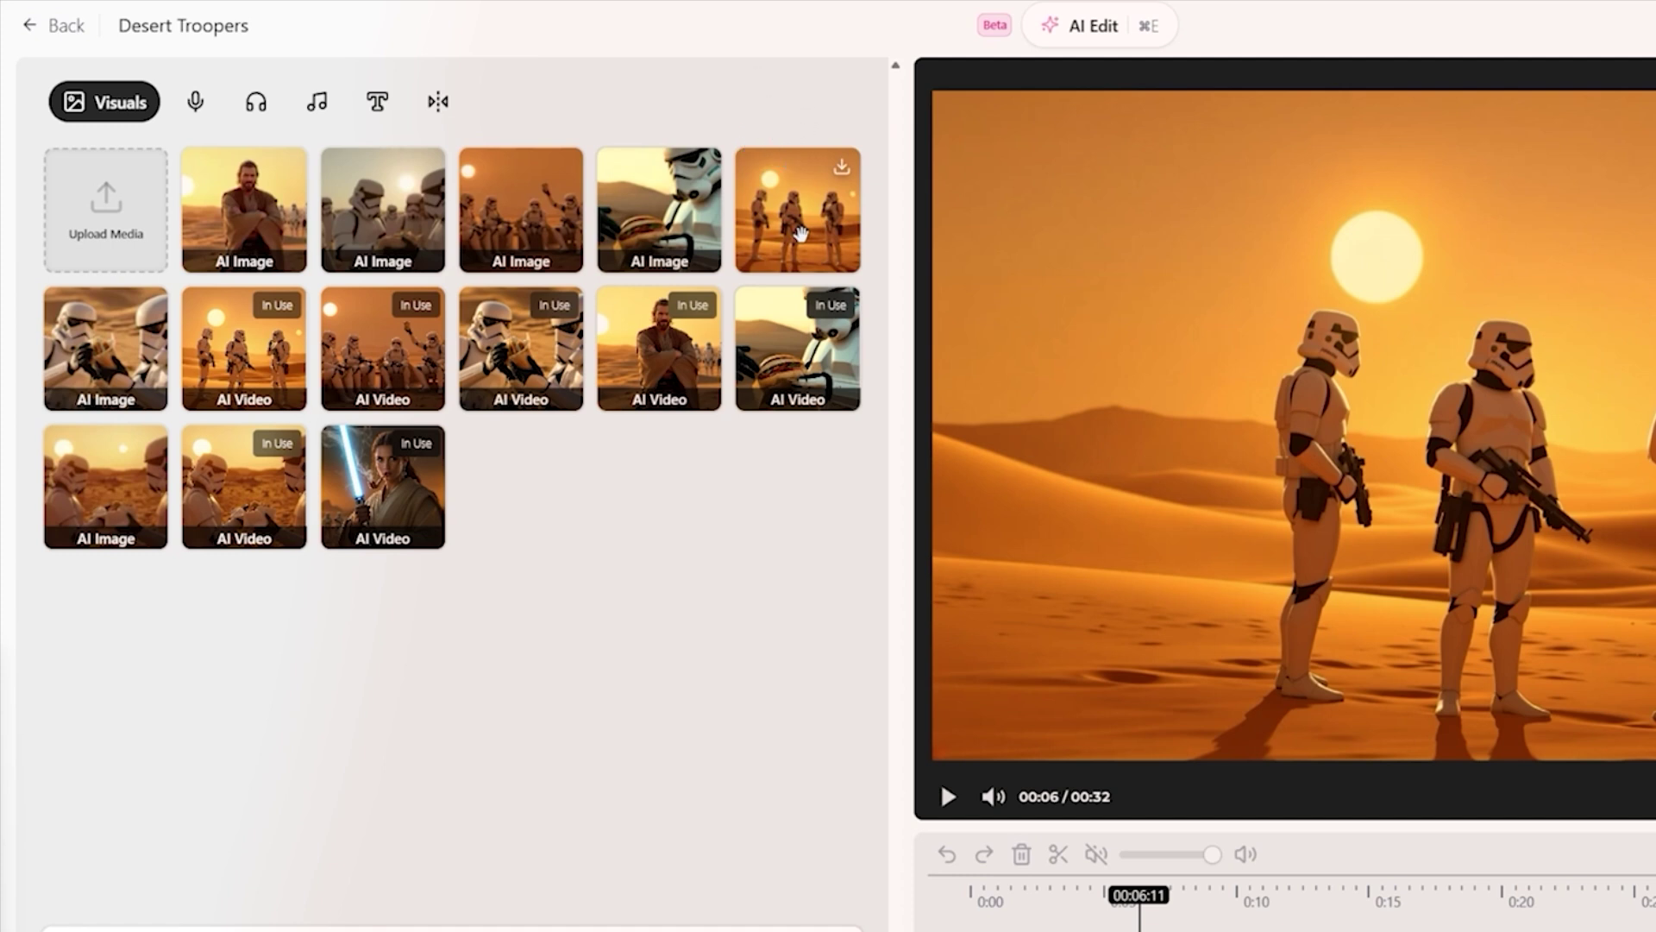
# Open the three-trooper desert image and keep Flux v1.1 Ultra as its image model
pyautogui.click(800, 231)
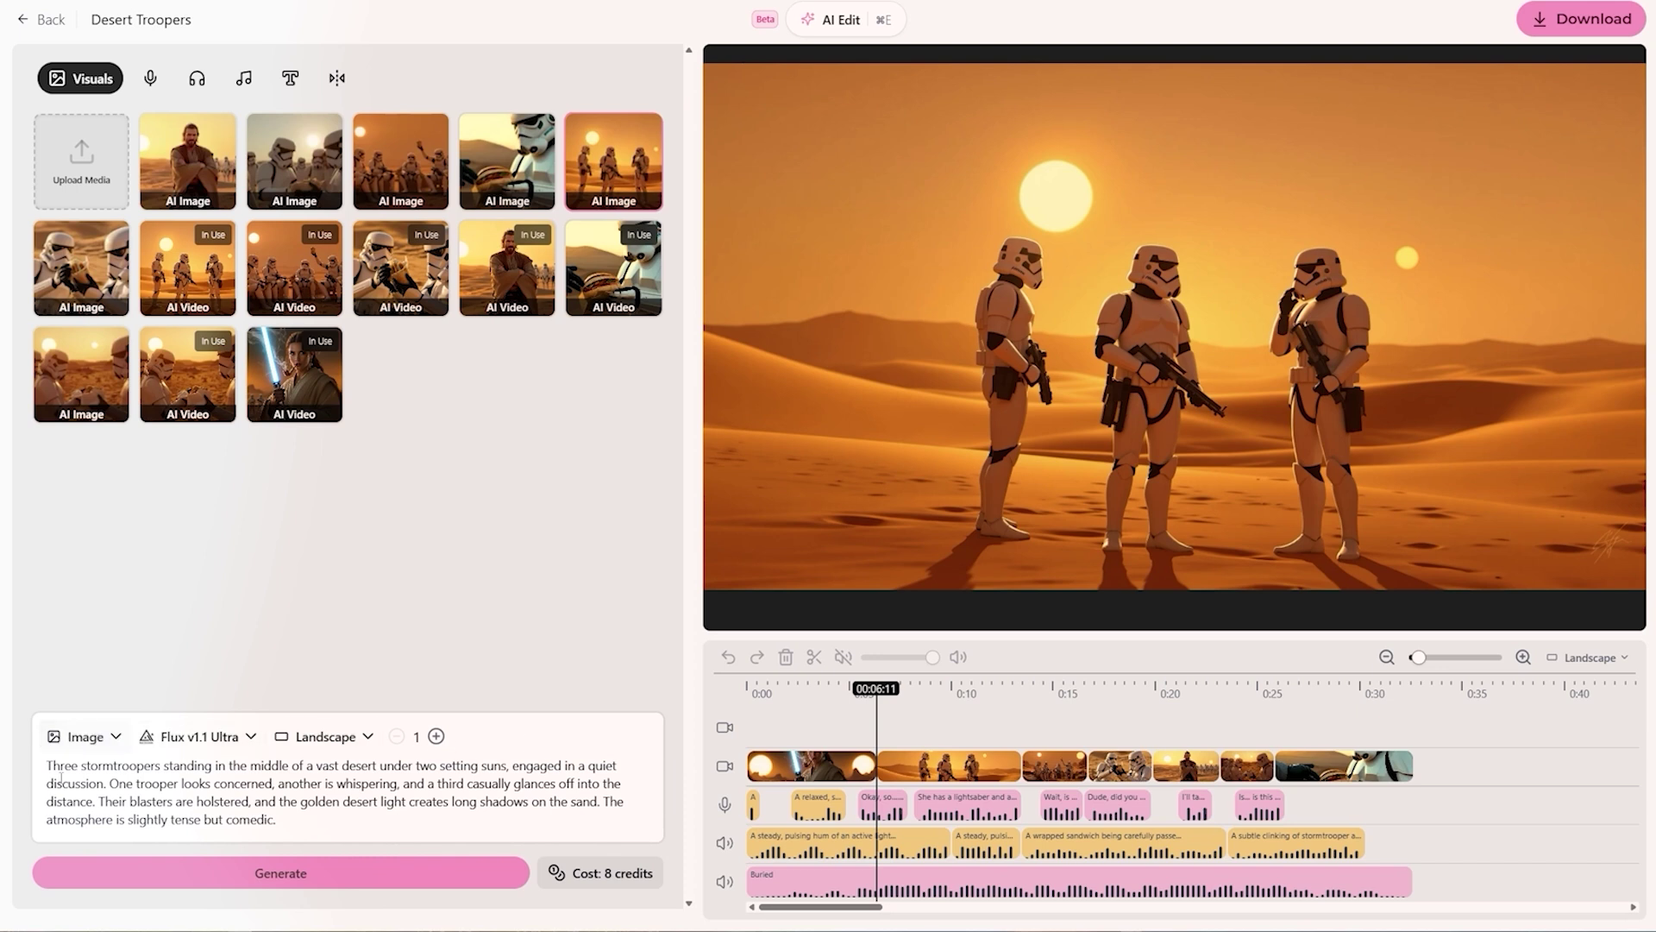
pyautogui.click(86, 737)
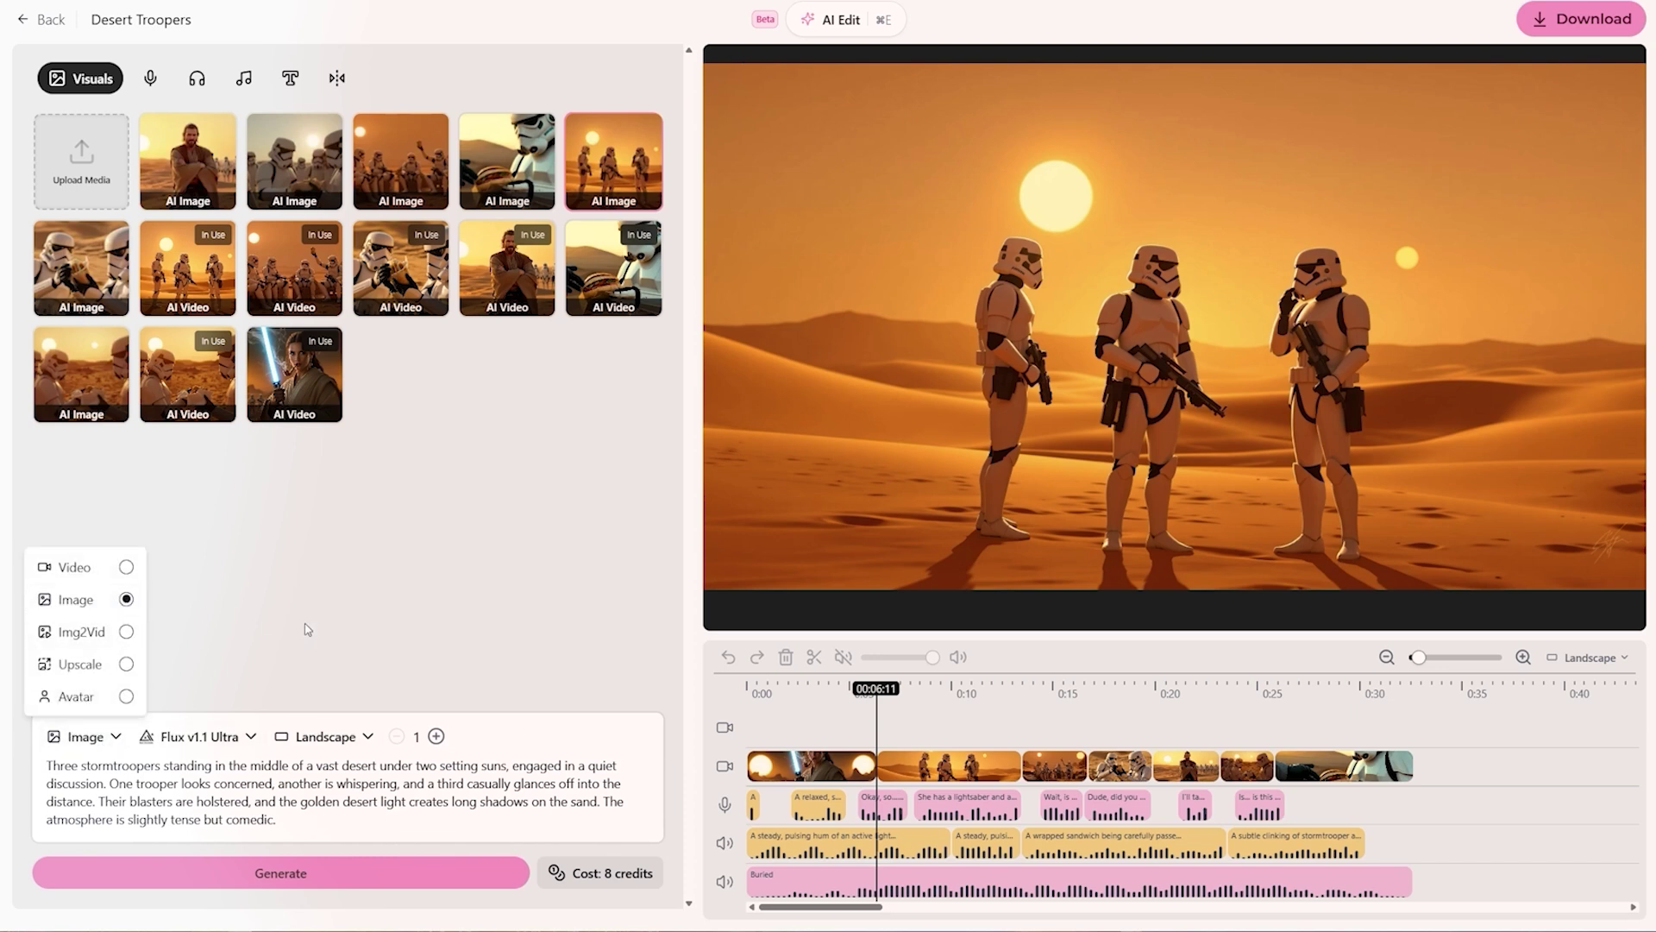
pyautogui.click(341, 636)
pyautogui.click(251, 738)
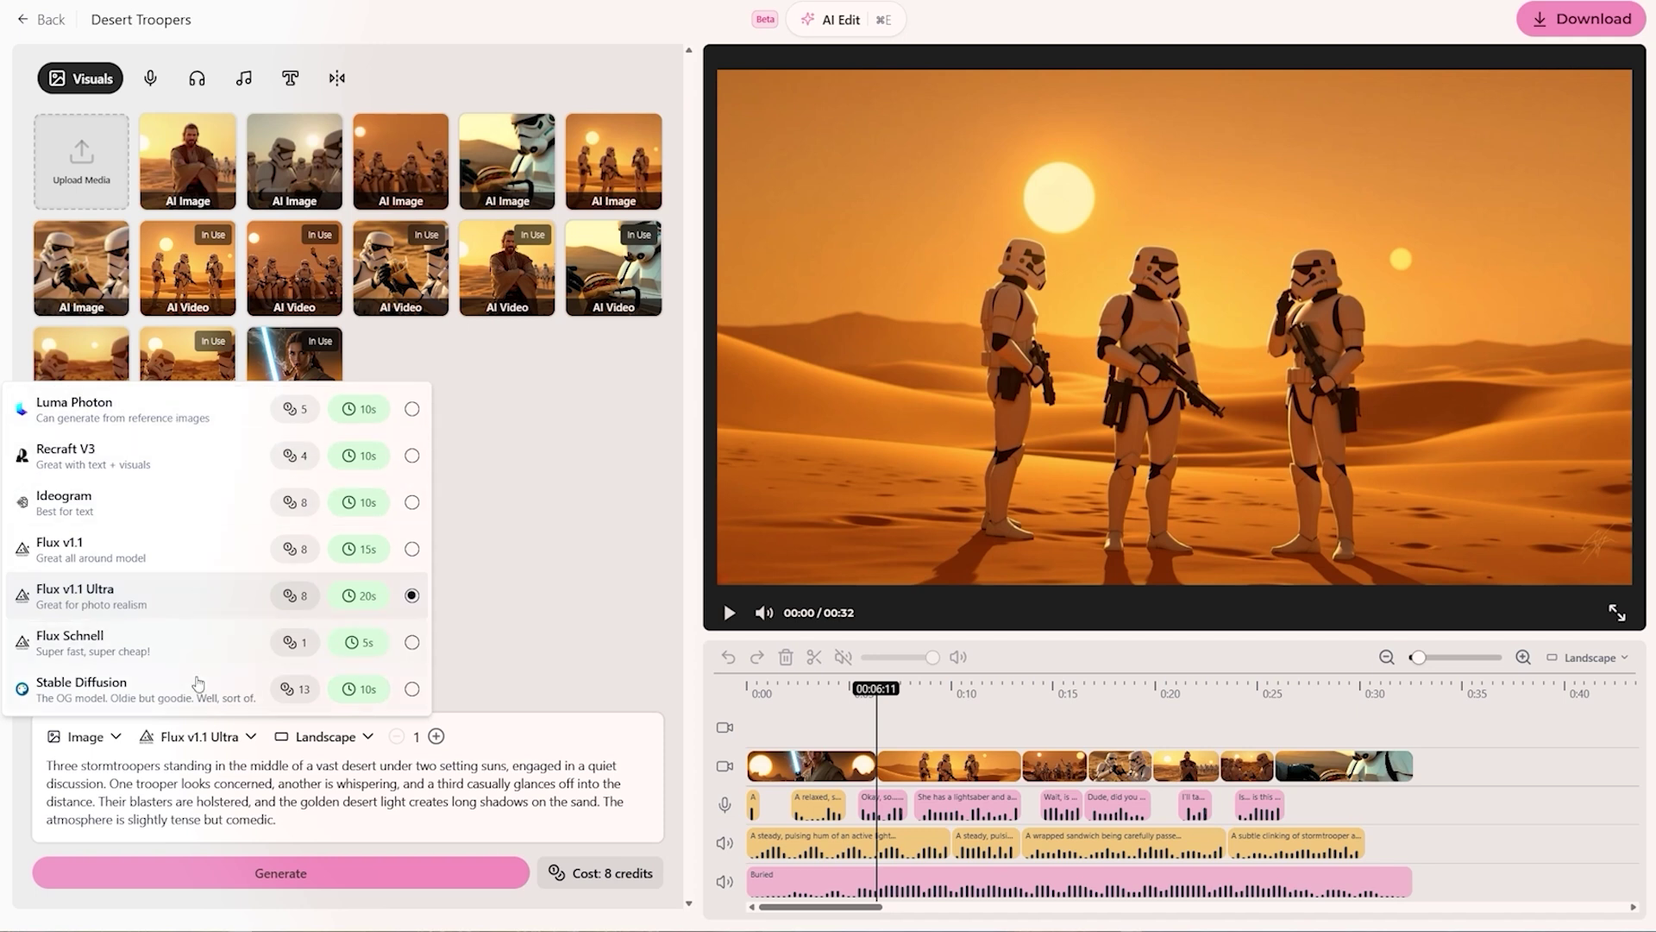
pyautogui.click(231, 609)
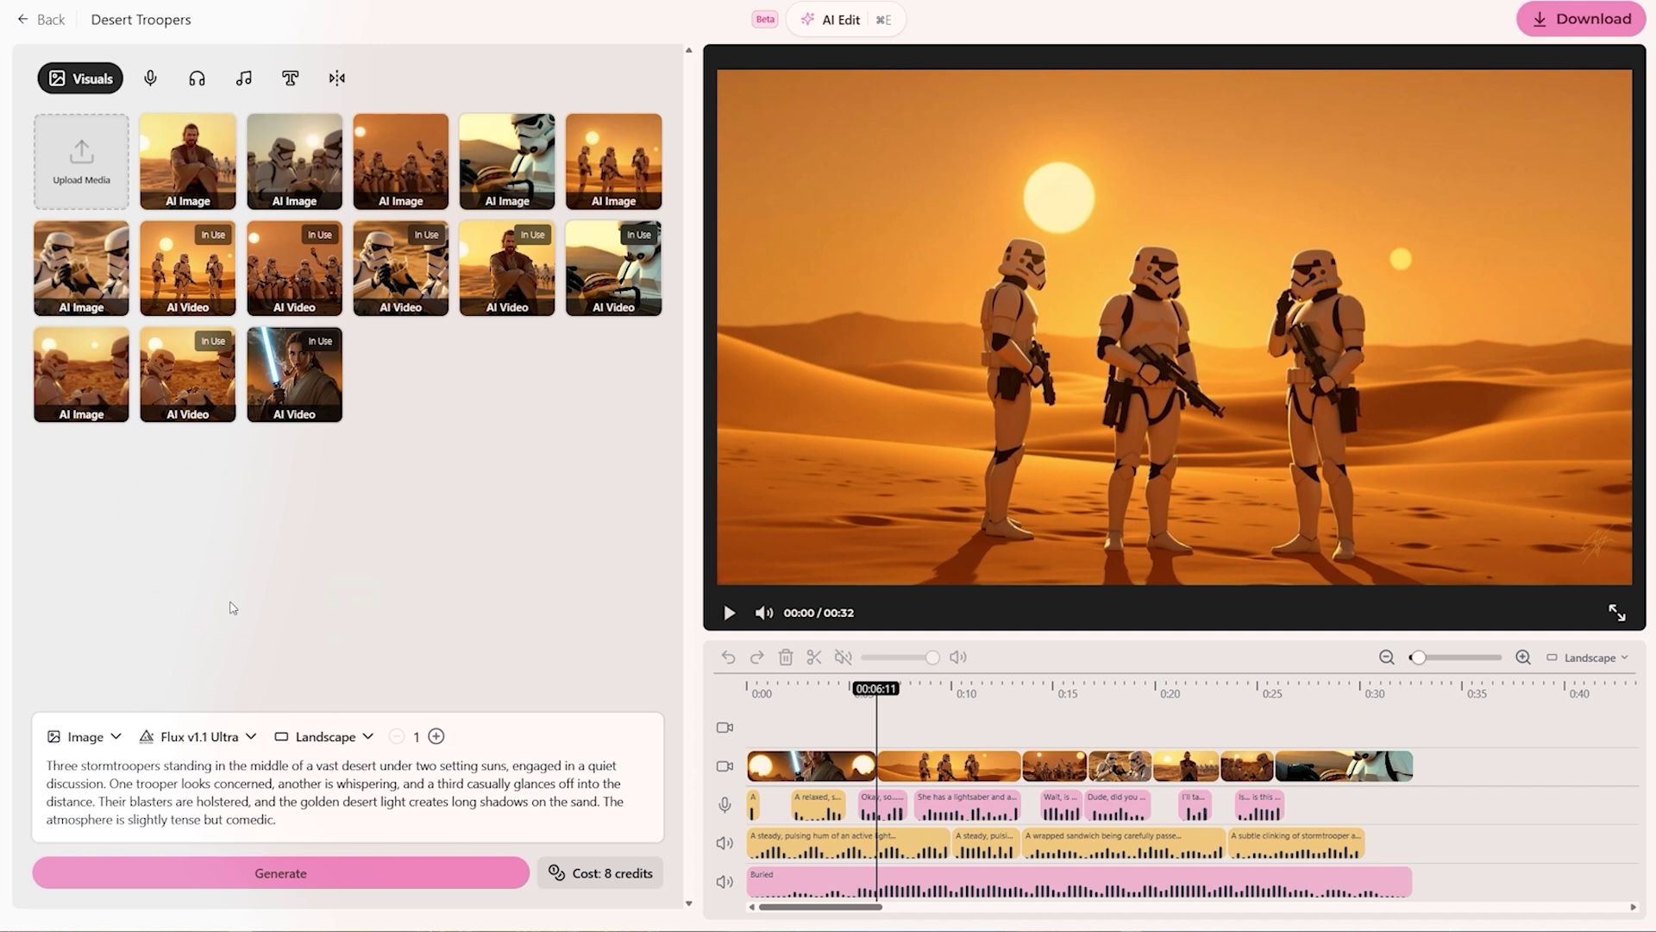
# Keep the landscape aspect ratio, preview the image again, and select the second timeline clip
pyautogui.click(369, 747)
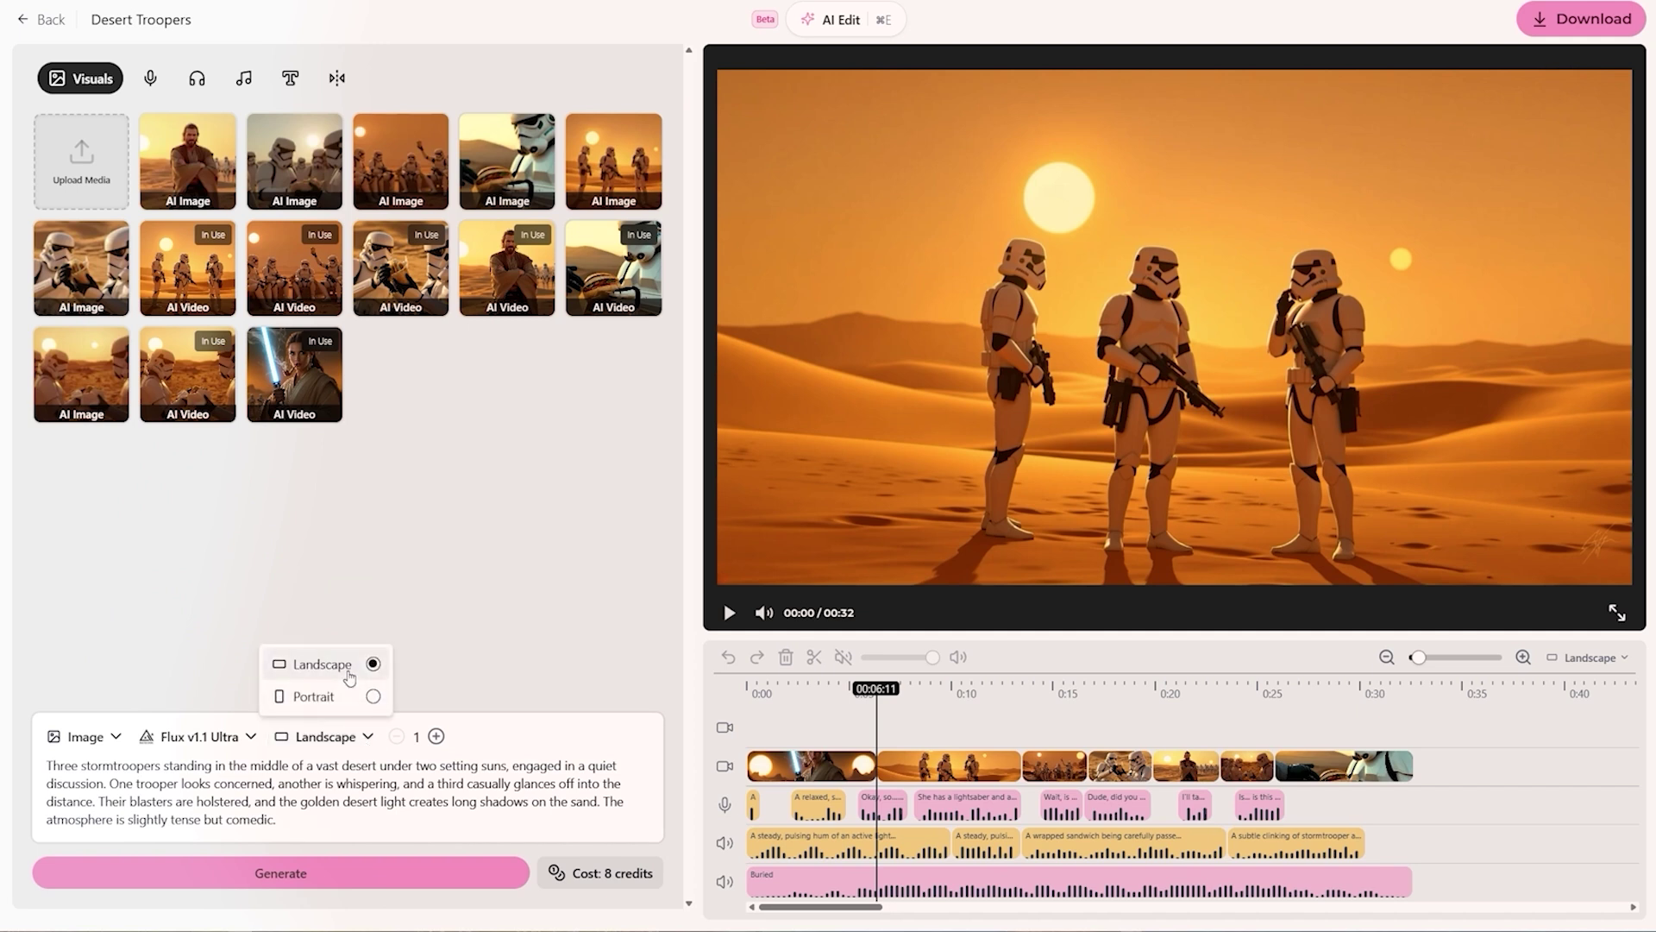
pyautogui.click(360, 882)
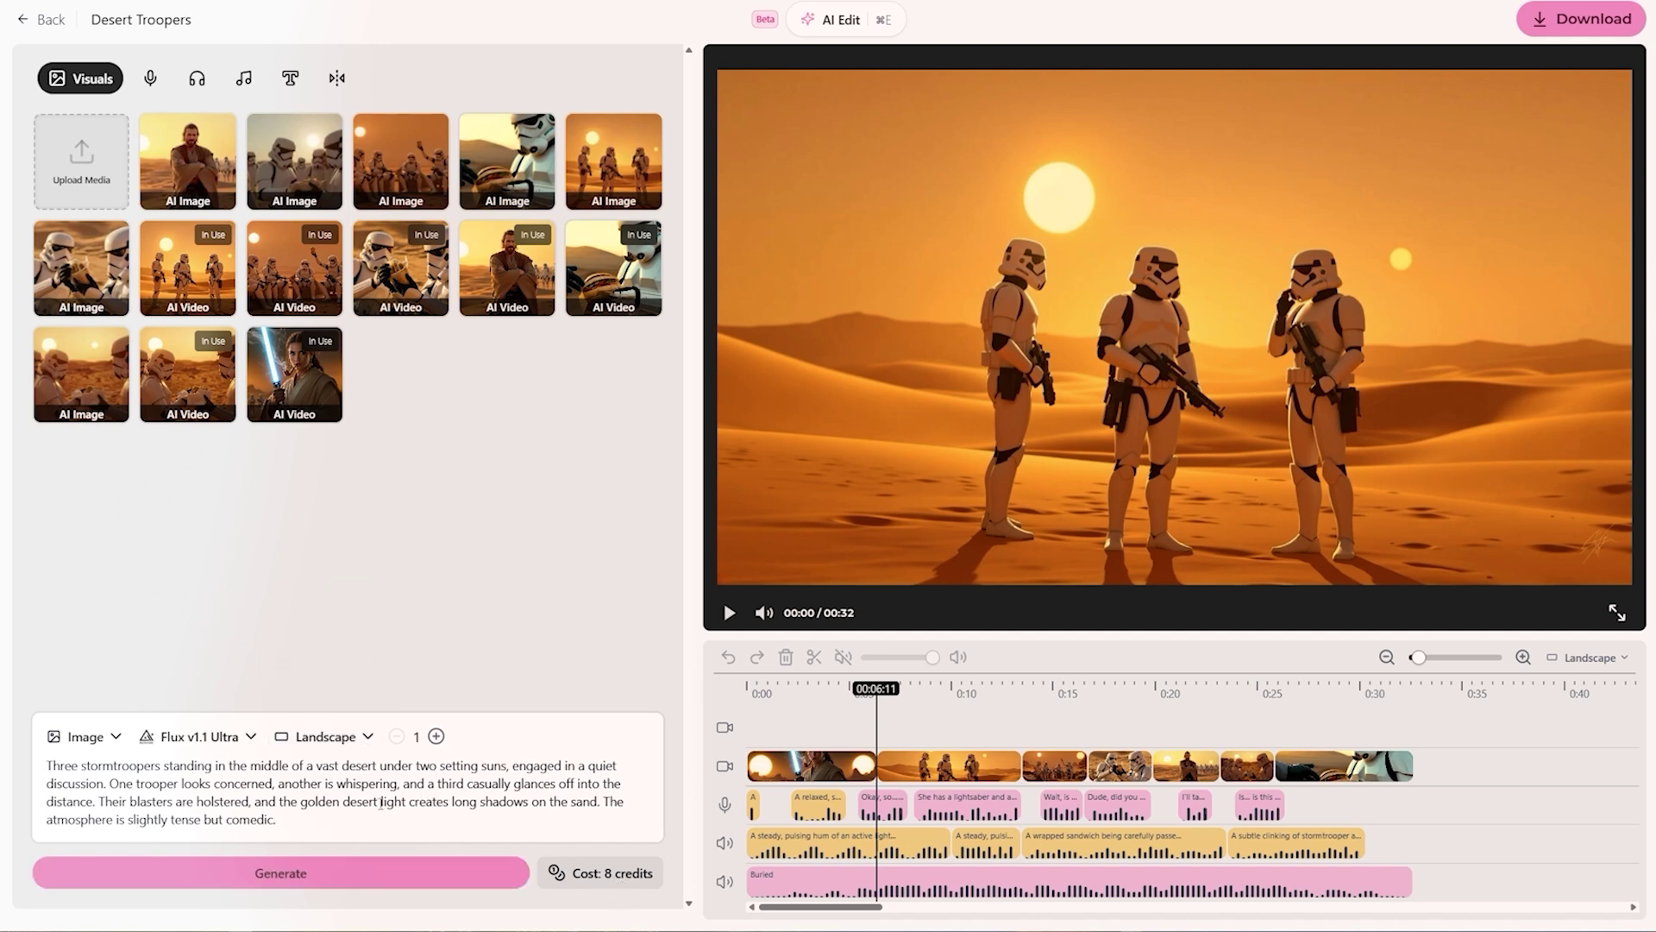
pyautogui.click(584, 165)
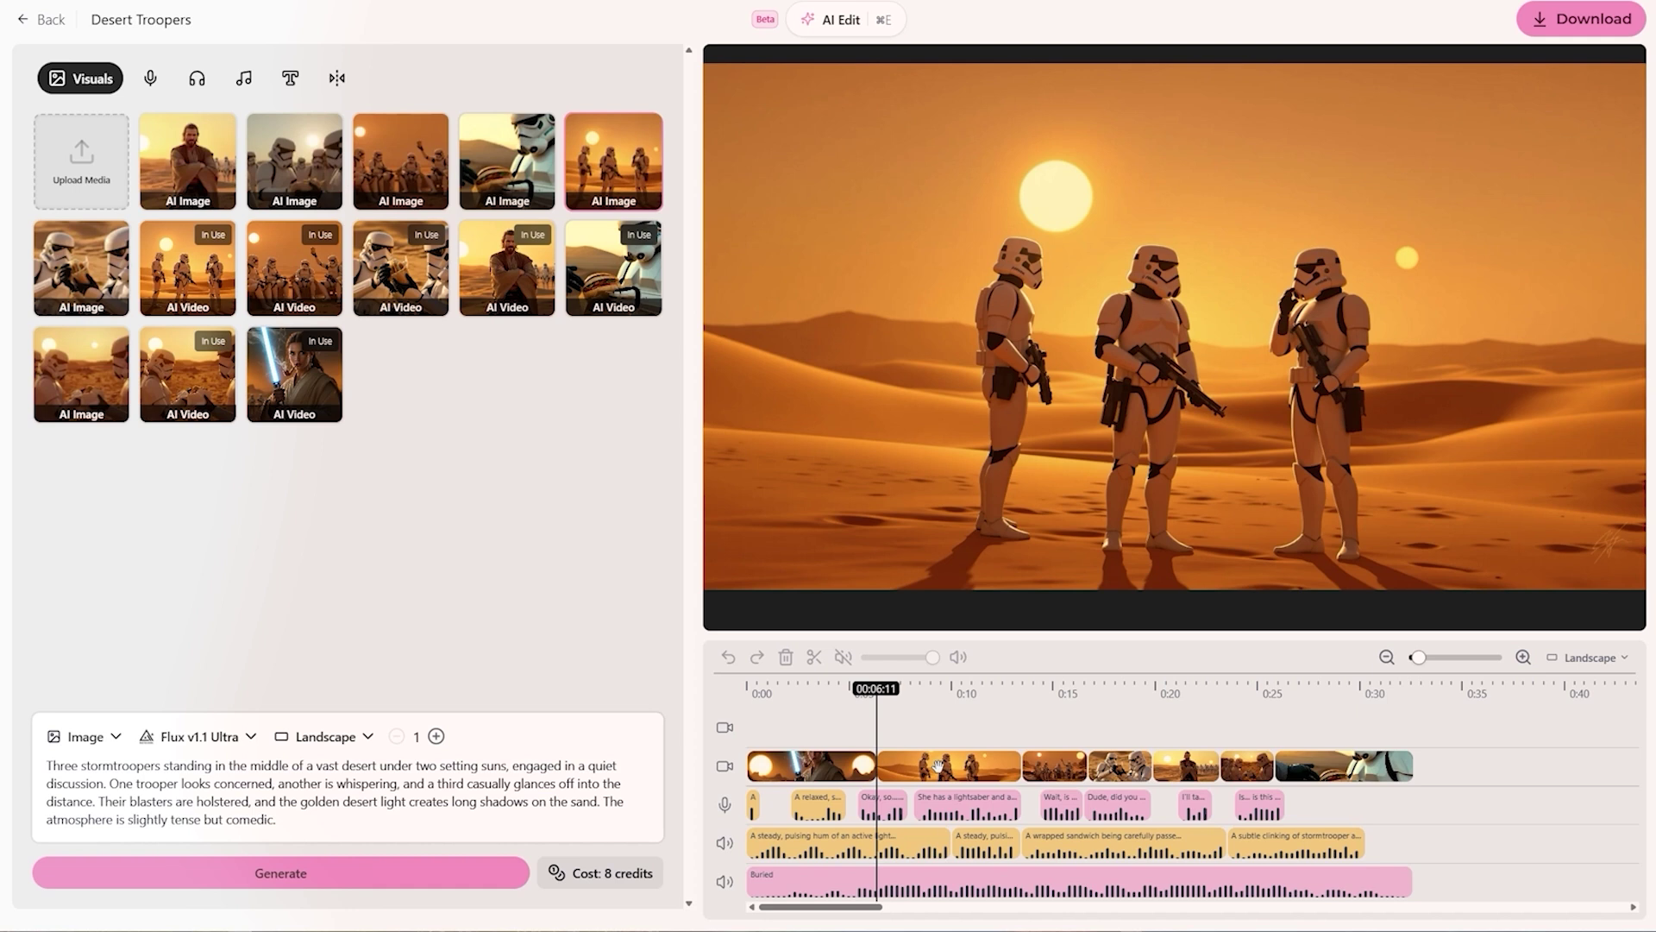
pyautogui.click(954, 768)
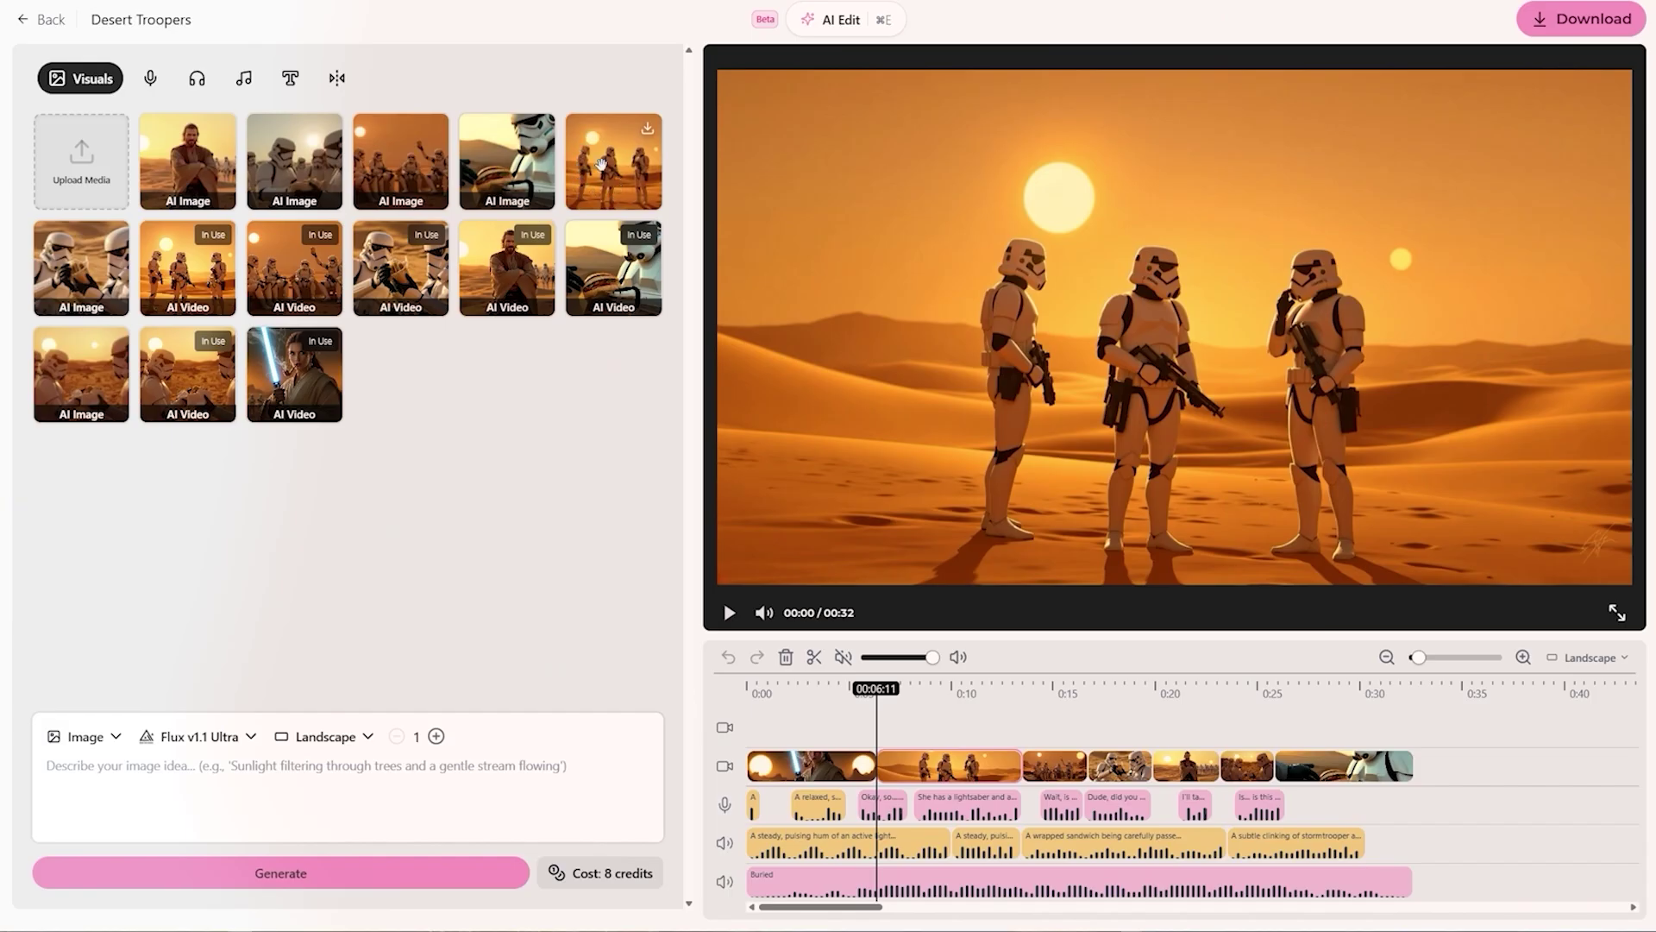
# Start an Img2Vid from the three-trooper image using Kling 1.6 Pro, landscape, 10 seconds
pyautogui.rightClick(593, 163)
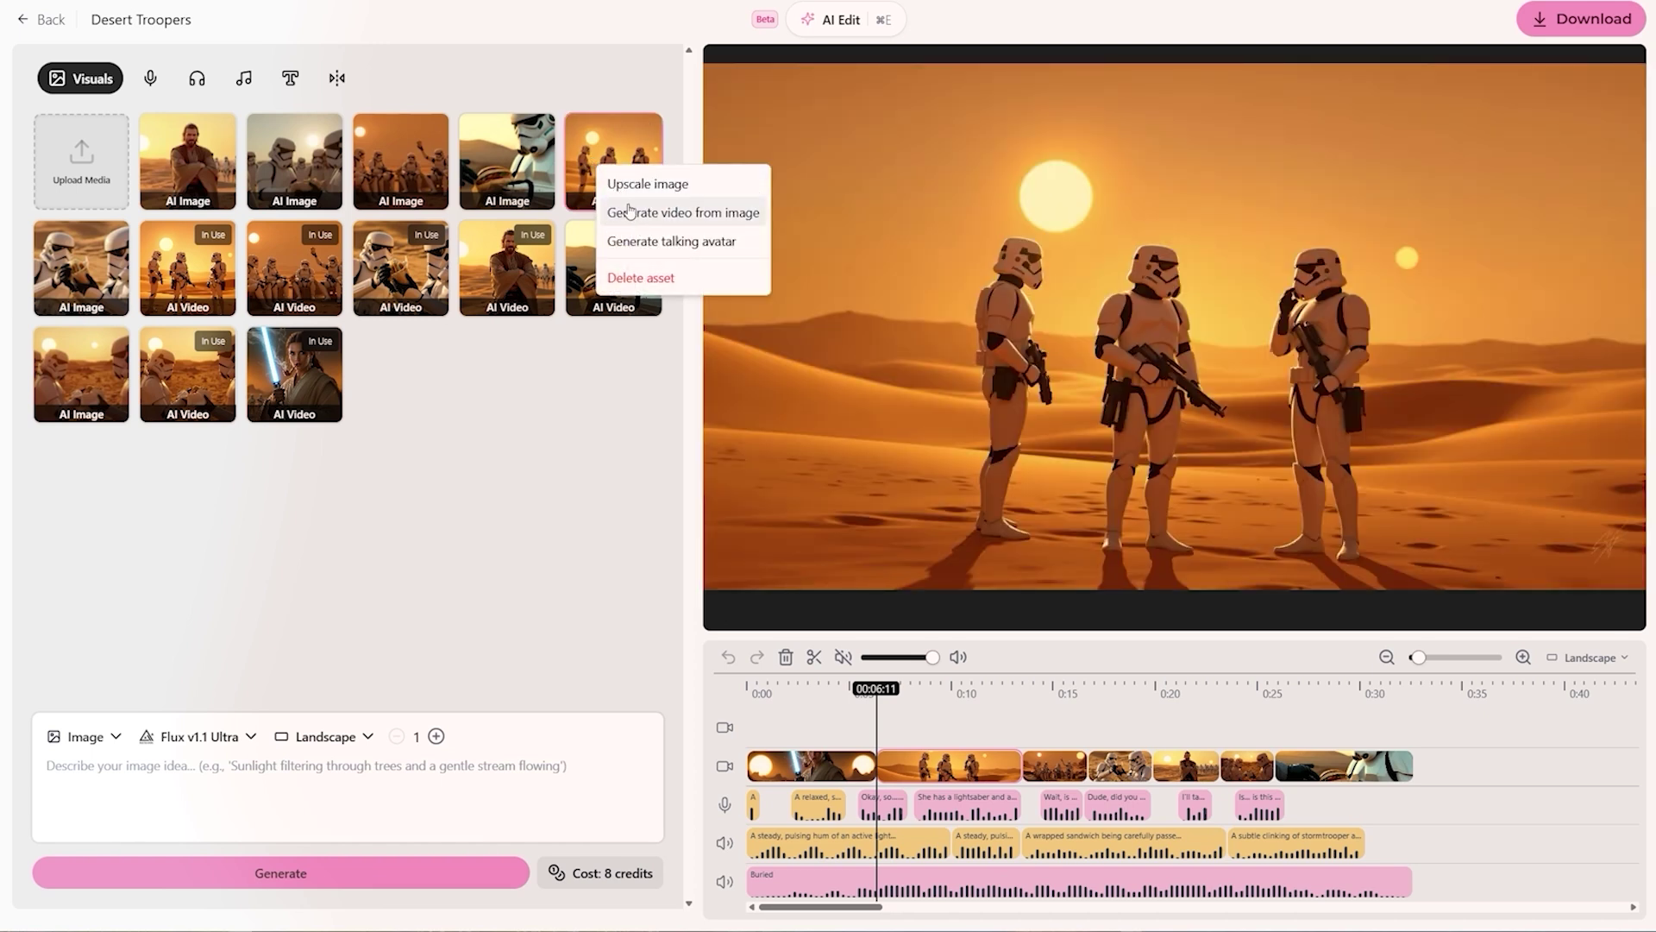
pyautogui.click(683, 212)
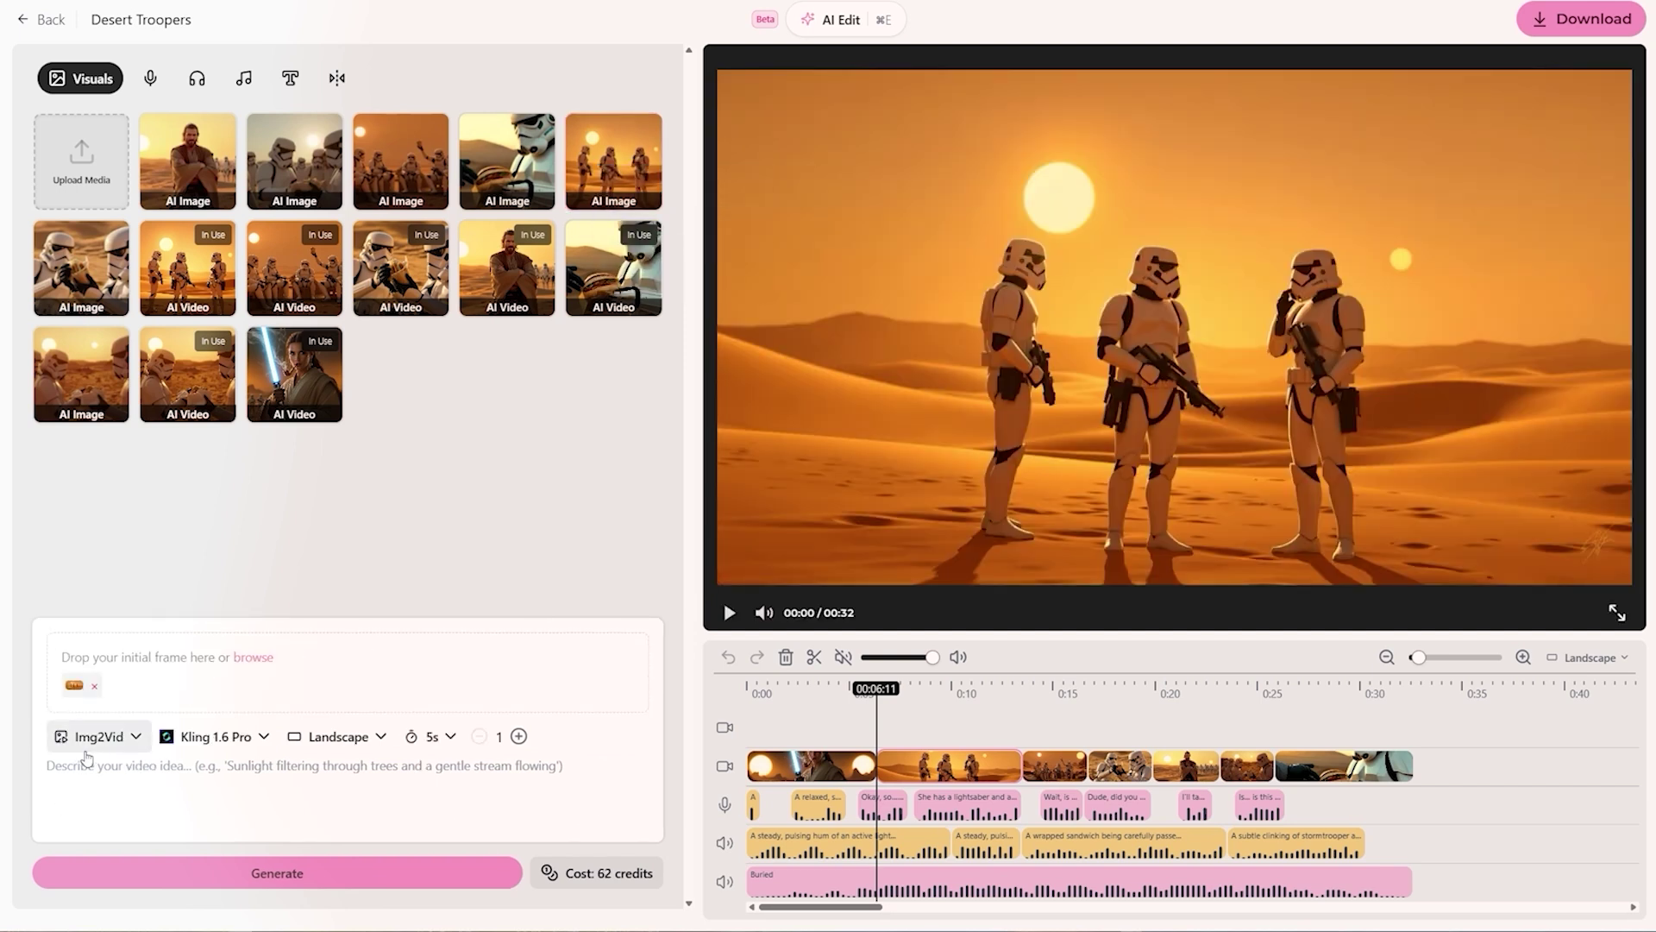
pyautogui.click(132, 741)
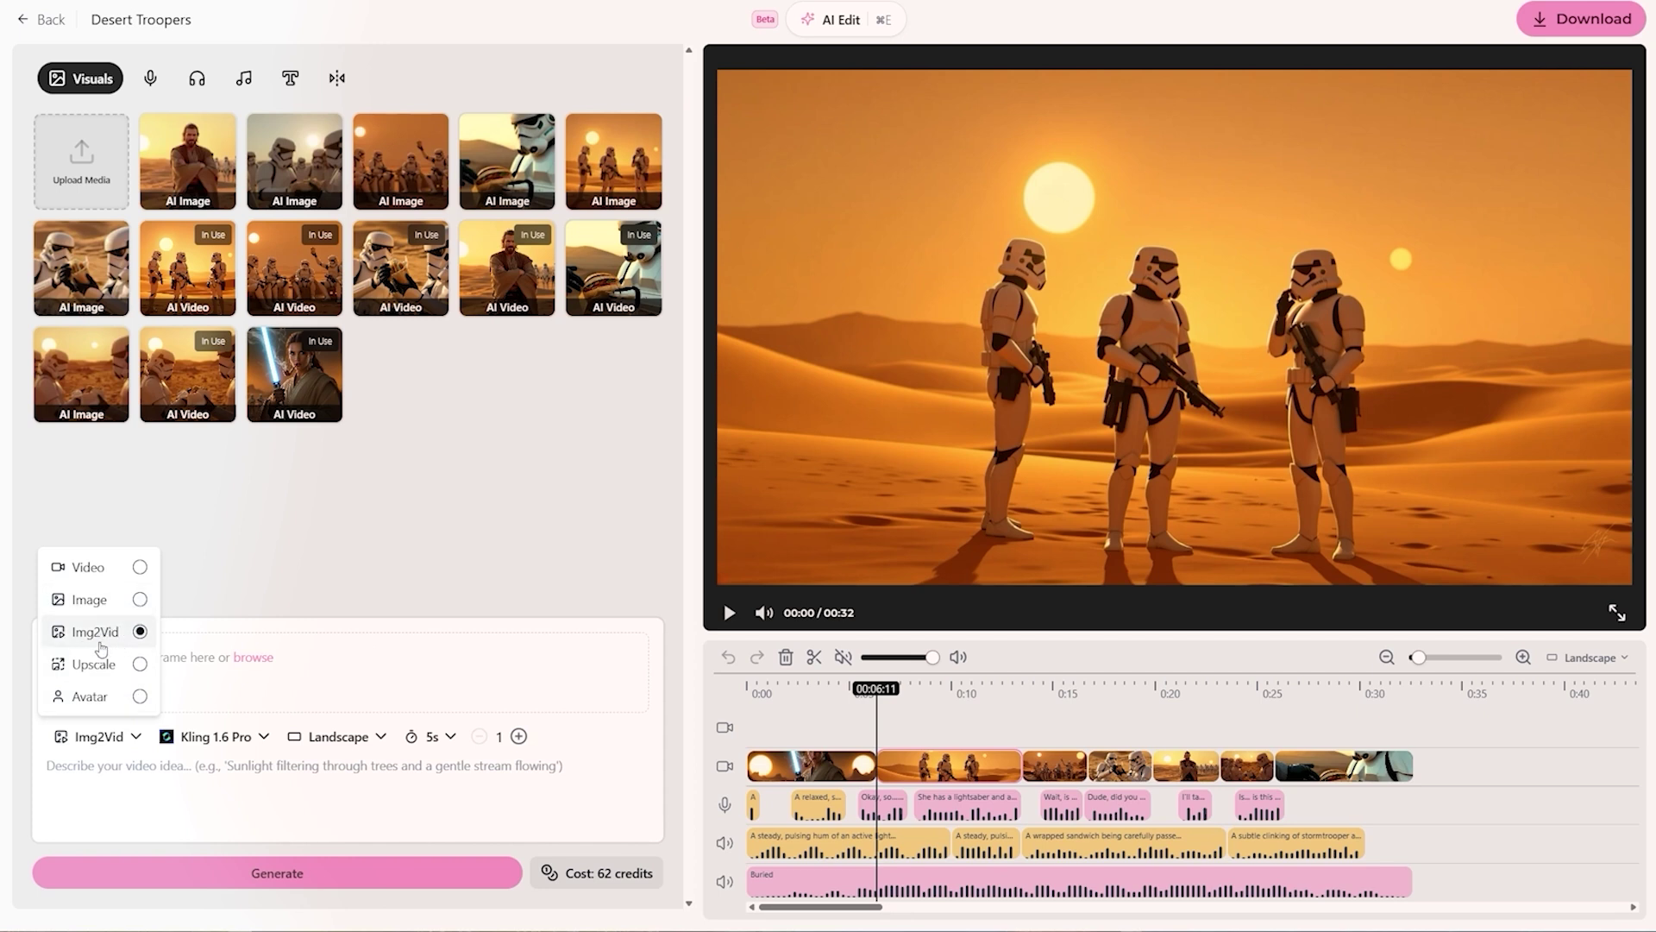
pyautogui.click(125, 806)
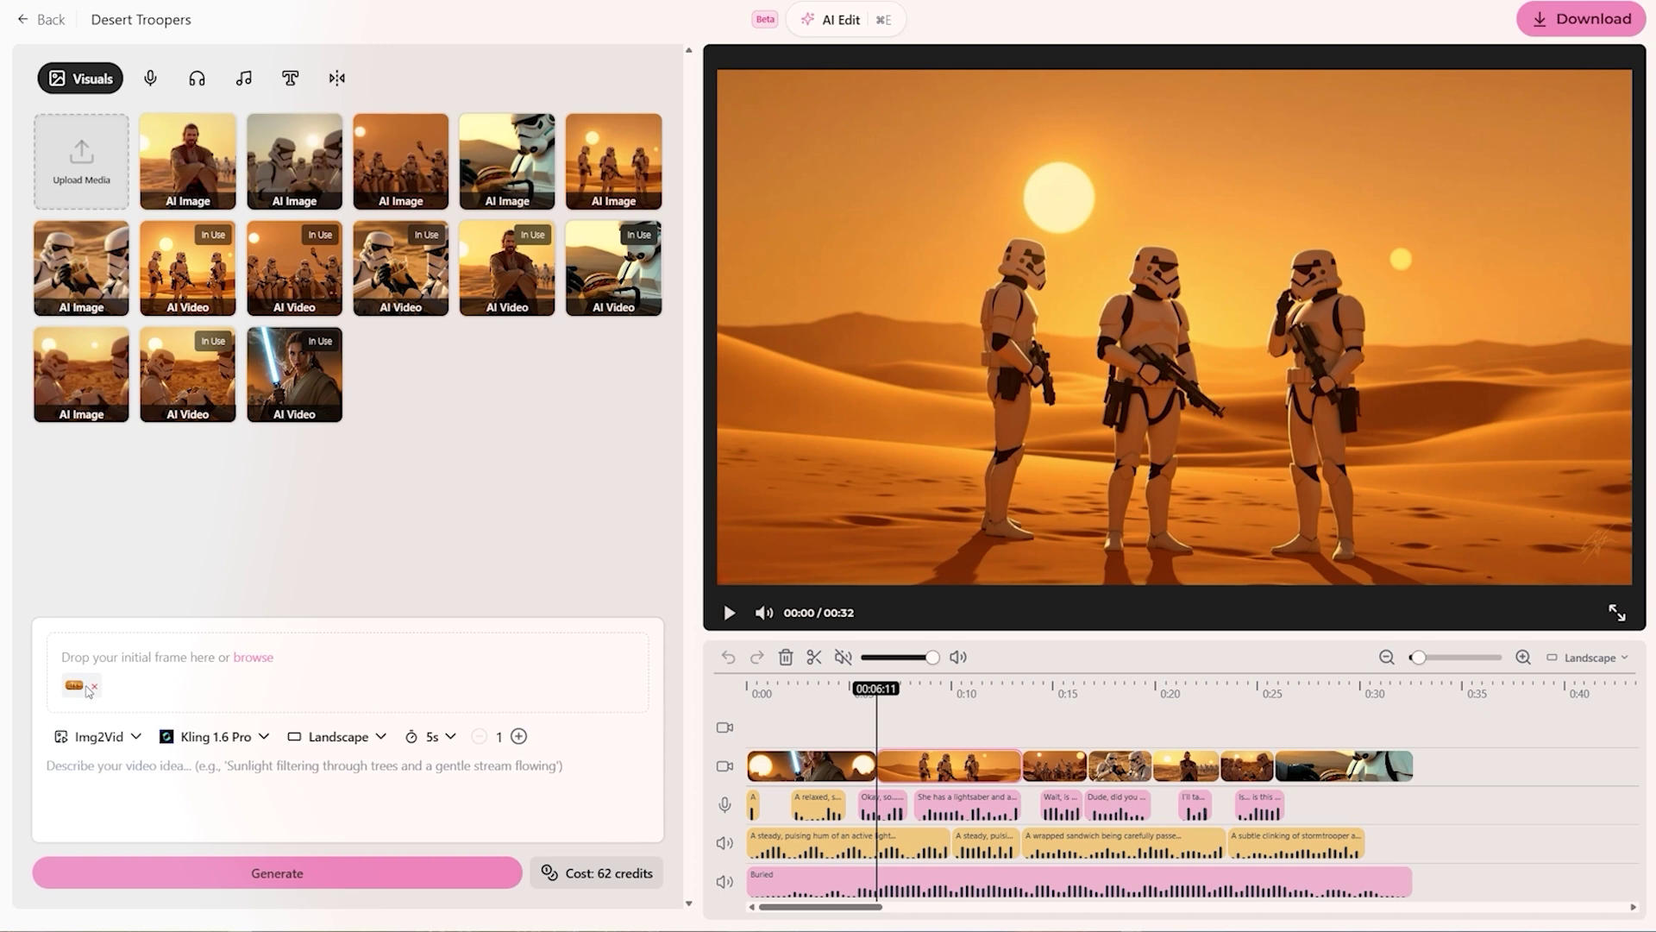
pyautogui.click(265, 747)
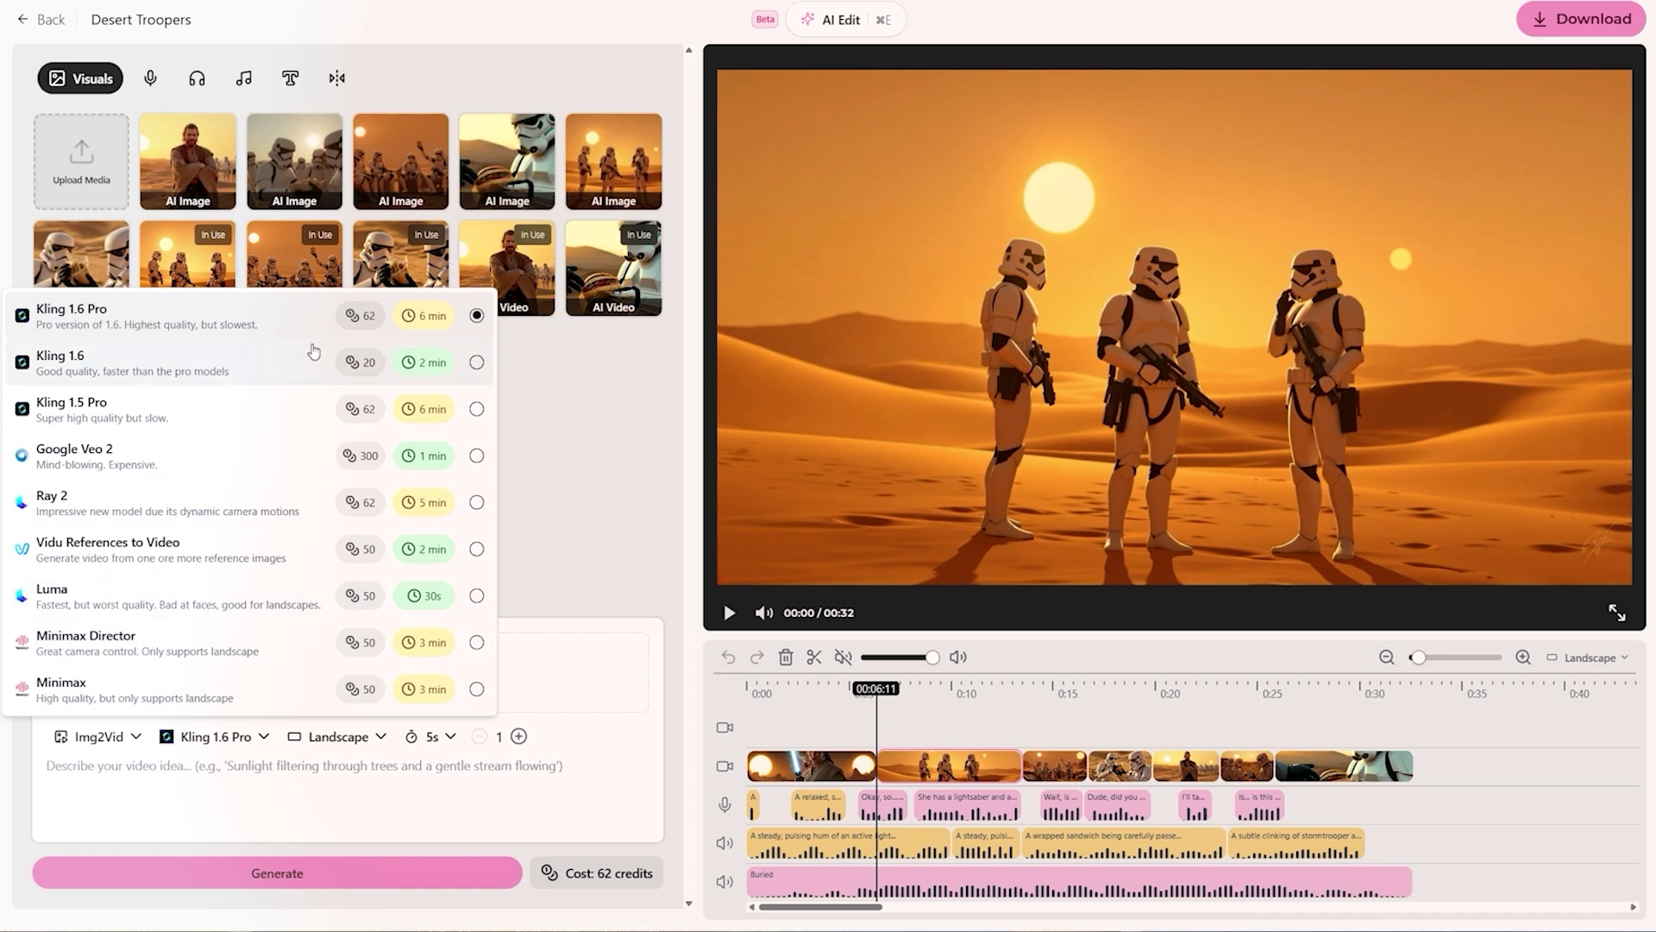
pyautogui.click(339, 736)
pyautogui.click(338, 736)
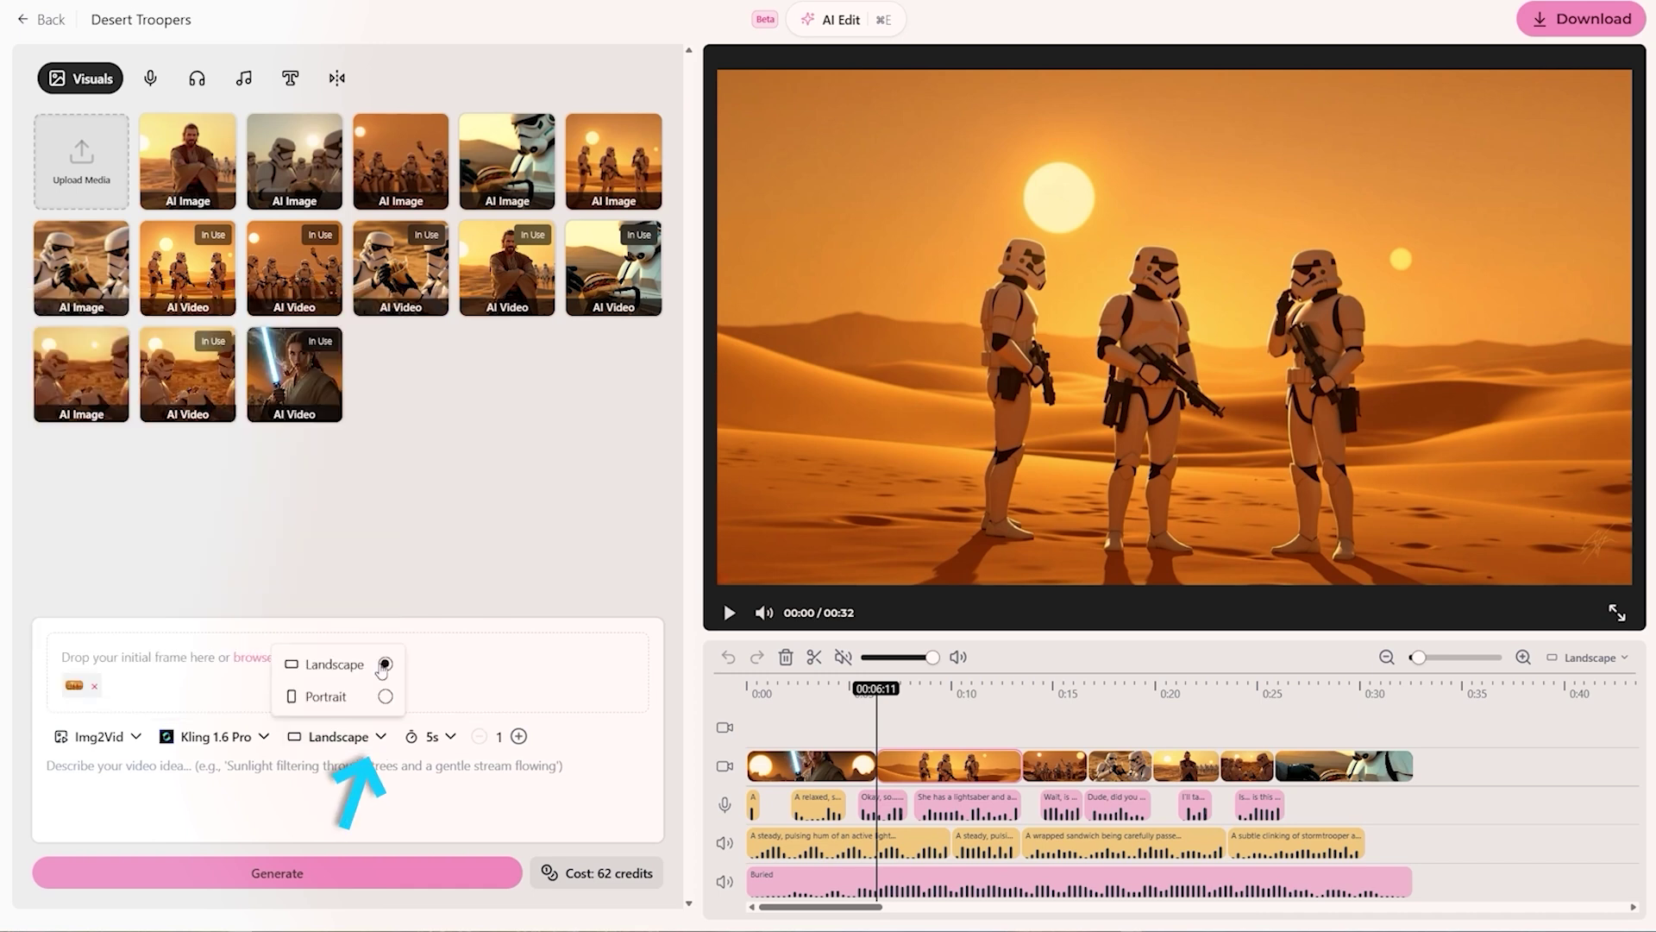
pyautogui.click(385, 665)
pyautogui.click(435, 736)
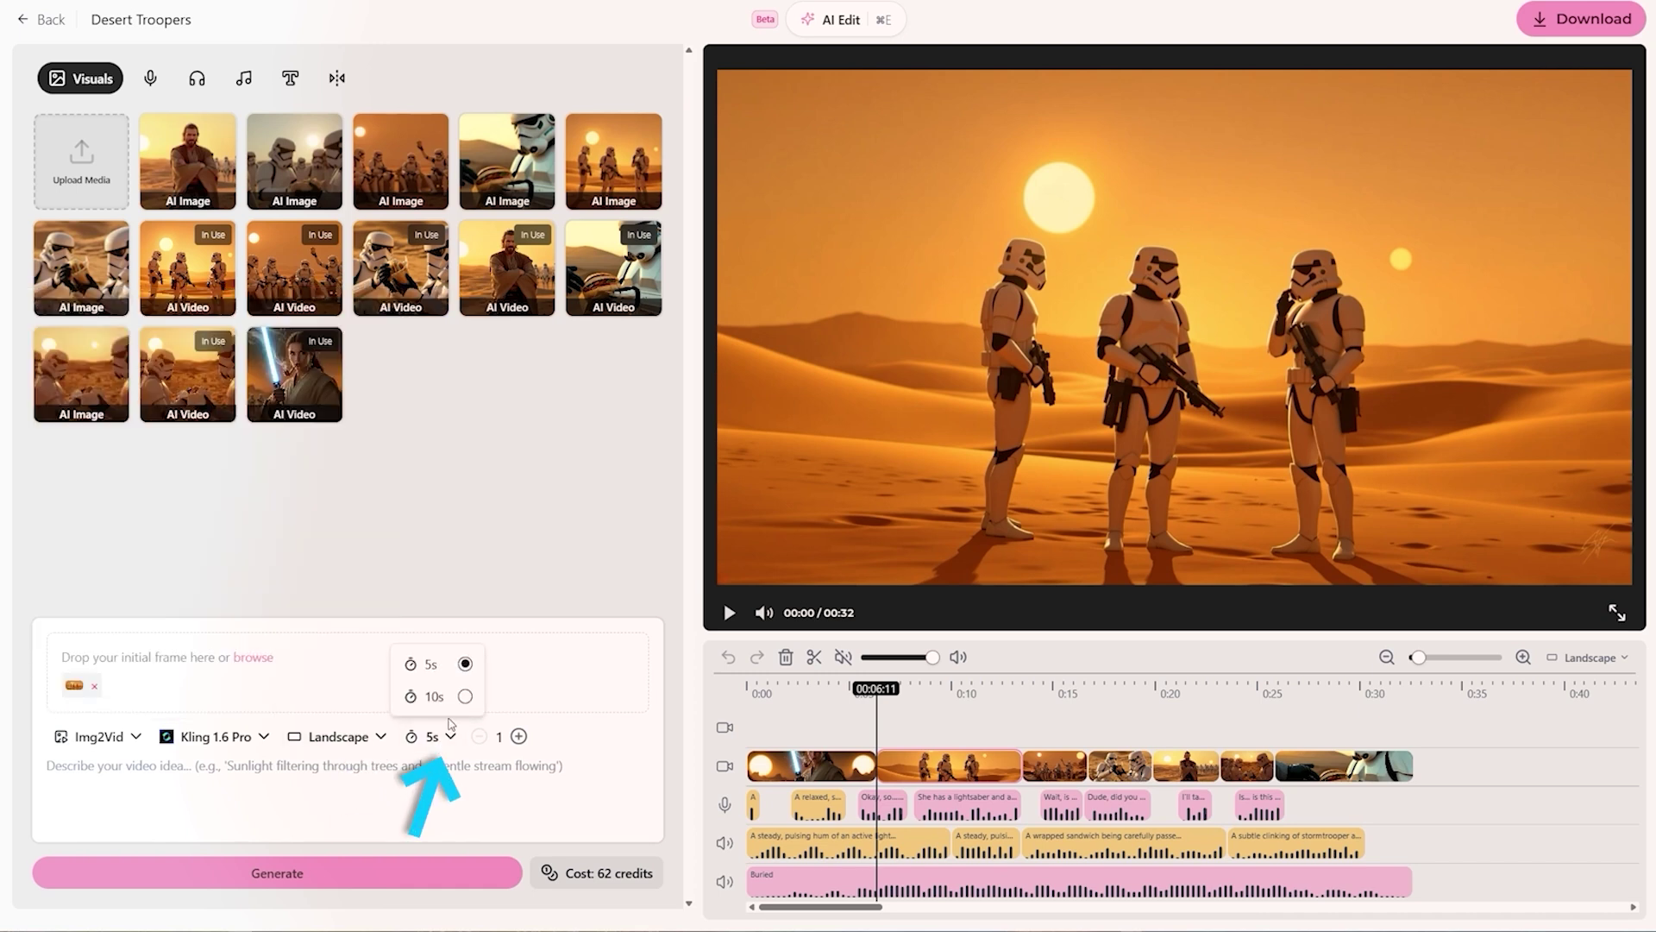
pyautogui.click(465, 697)
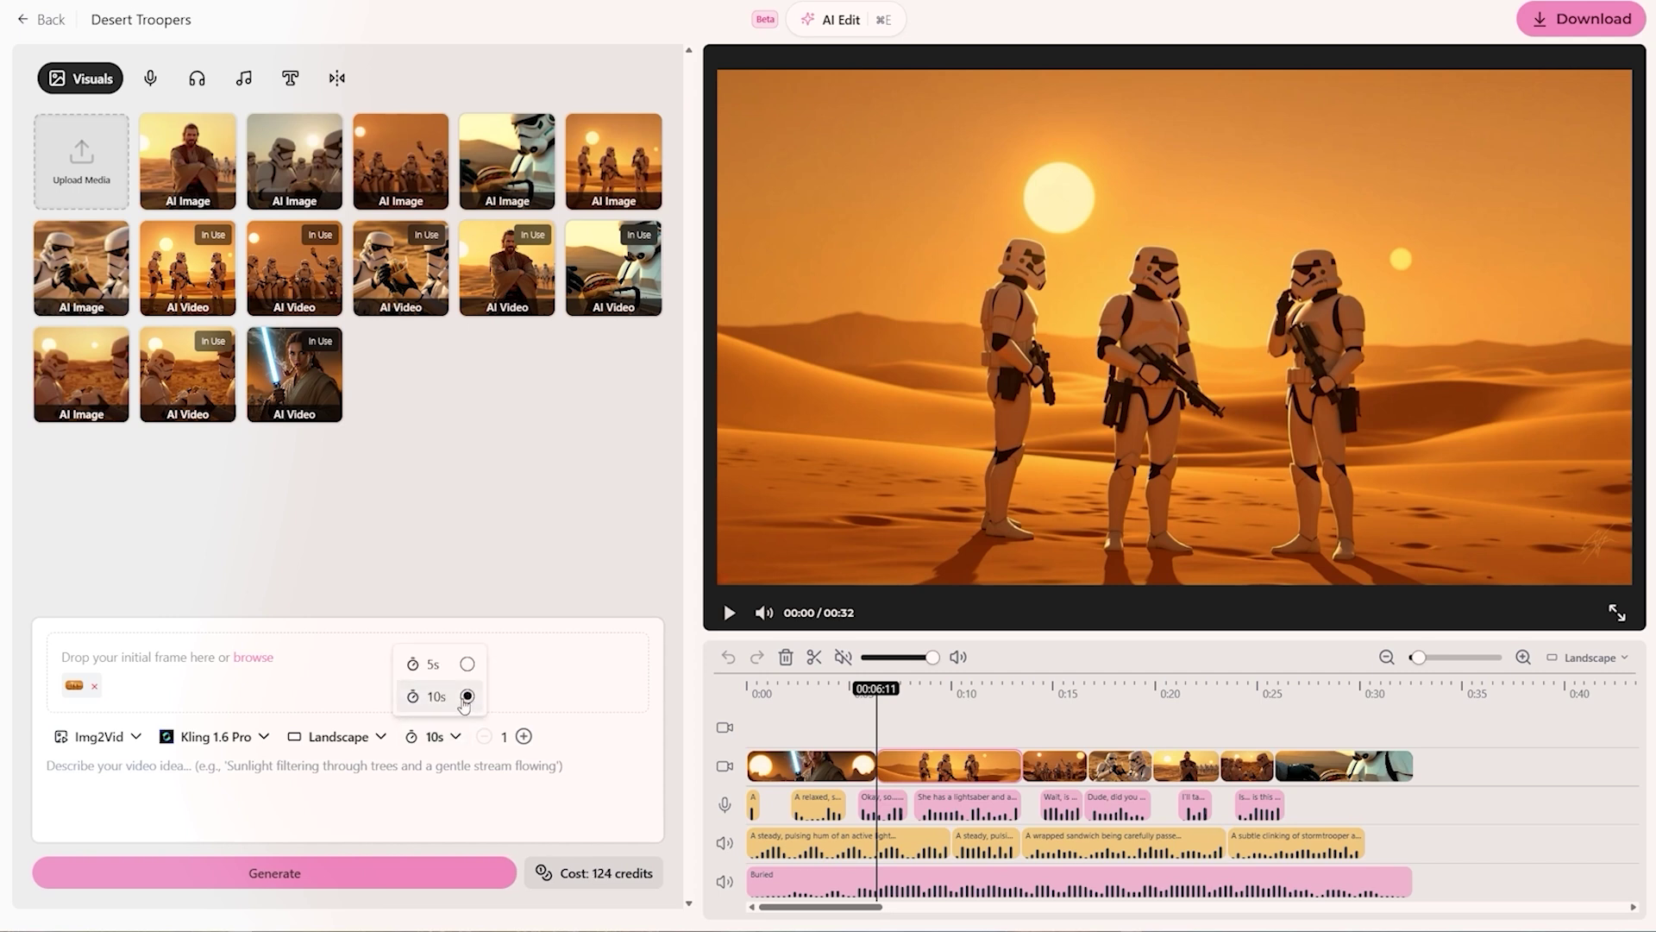
# Preview an existing AI video and select its whole prompt paragraph
pyautogui.click(187, 267)
pyautogui.moveTo(47, 765); pyautogui.dragTo(349, 810)
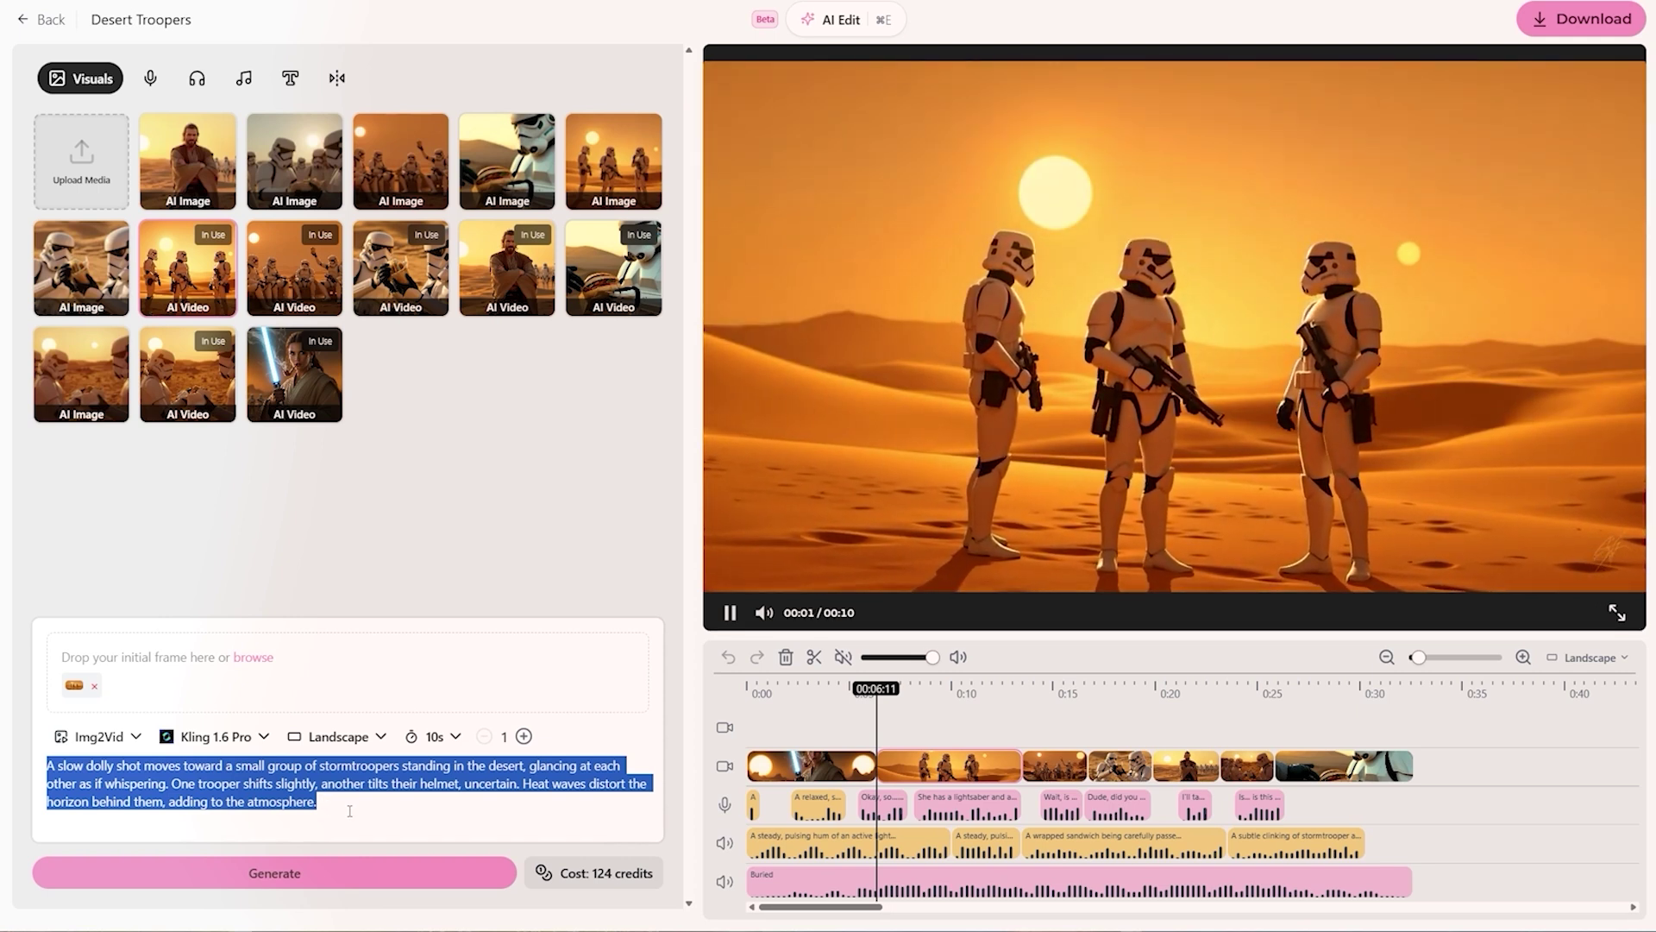
pyautogui.click(349, 811)
pyautogui.hotkey('shift', 'Left')
pyautogui.hotkey('shift', 'Left')
pyautogui.hotkey('shift', 'Left')
pyautogui.hotkey('shift', 'Left')
pyautogui.hotkey('shift', 'Left')
pyautogui.hotkey('ctrl', 'shift', 'Left')
pyautogui.hotkey('ctrl', 'shift', 'Left')
pyautogui.hotkey('ctrl', 'shift', 'Left')
pyautogui.hotkey('ctrl', 'shift', 'Left')
pyautogui.hotkey('ctrl', 'shift', 'Left')
pyautogui.hotkey('ctrl', 'shift', 'Left')
pyautogui.hotkey('ctrl', 'shift', 'Left')
pyautogui.hotkey('ctrl', 'shift', 'Left')
pyautogui.hotkey('ctrl', 'shift', 'Left')
pyautogui.hotkey('ctrl', 'shift', 'Left')
pyautogui.hotkey('ctrl', 'shift', 'Left')
pyautogui.hotkey('ctrl', 'shift', 'Left')
pyautogui.hotkey('ctrl', 'shift', 'Left')
pyautogui.hotkey('ctrl', 'shift', 'Left')
pyautogui.hotkey('ctrl', 'shift', 'Left')
pyautogui.hotkey('ctrl', 'shift', 'Left')
pyautogui.hotkey('ctrl', 'shift', 'Left')
pyautogui.hotkey('ctrl', 'shift', 'Left')
pyautogui.hotkey('ctrl', 'shift', 'Left')
pyautogui.hotkey('ctrl', 'shift', 'Left')
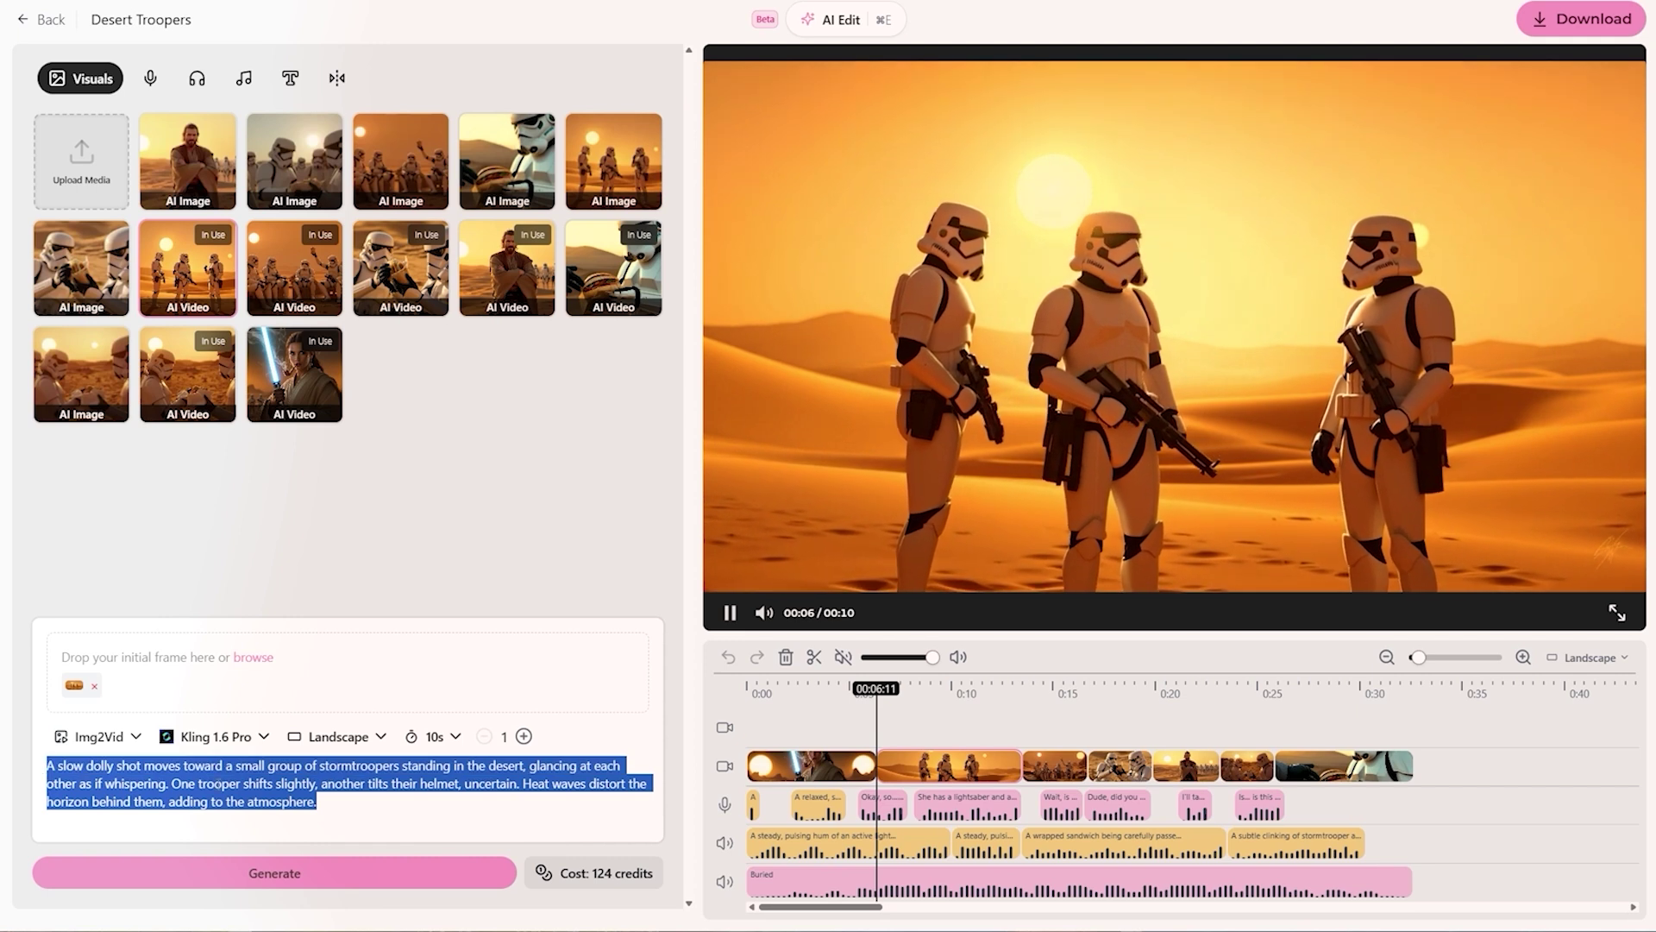
pyautogui.click(345, 806)
pyautogui.tripleClick(346, 806)
# Load the two-suns trooper image and highlight its Flux prompt
pyautogui.click(630, 165)
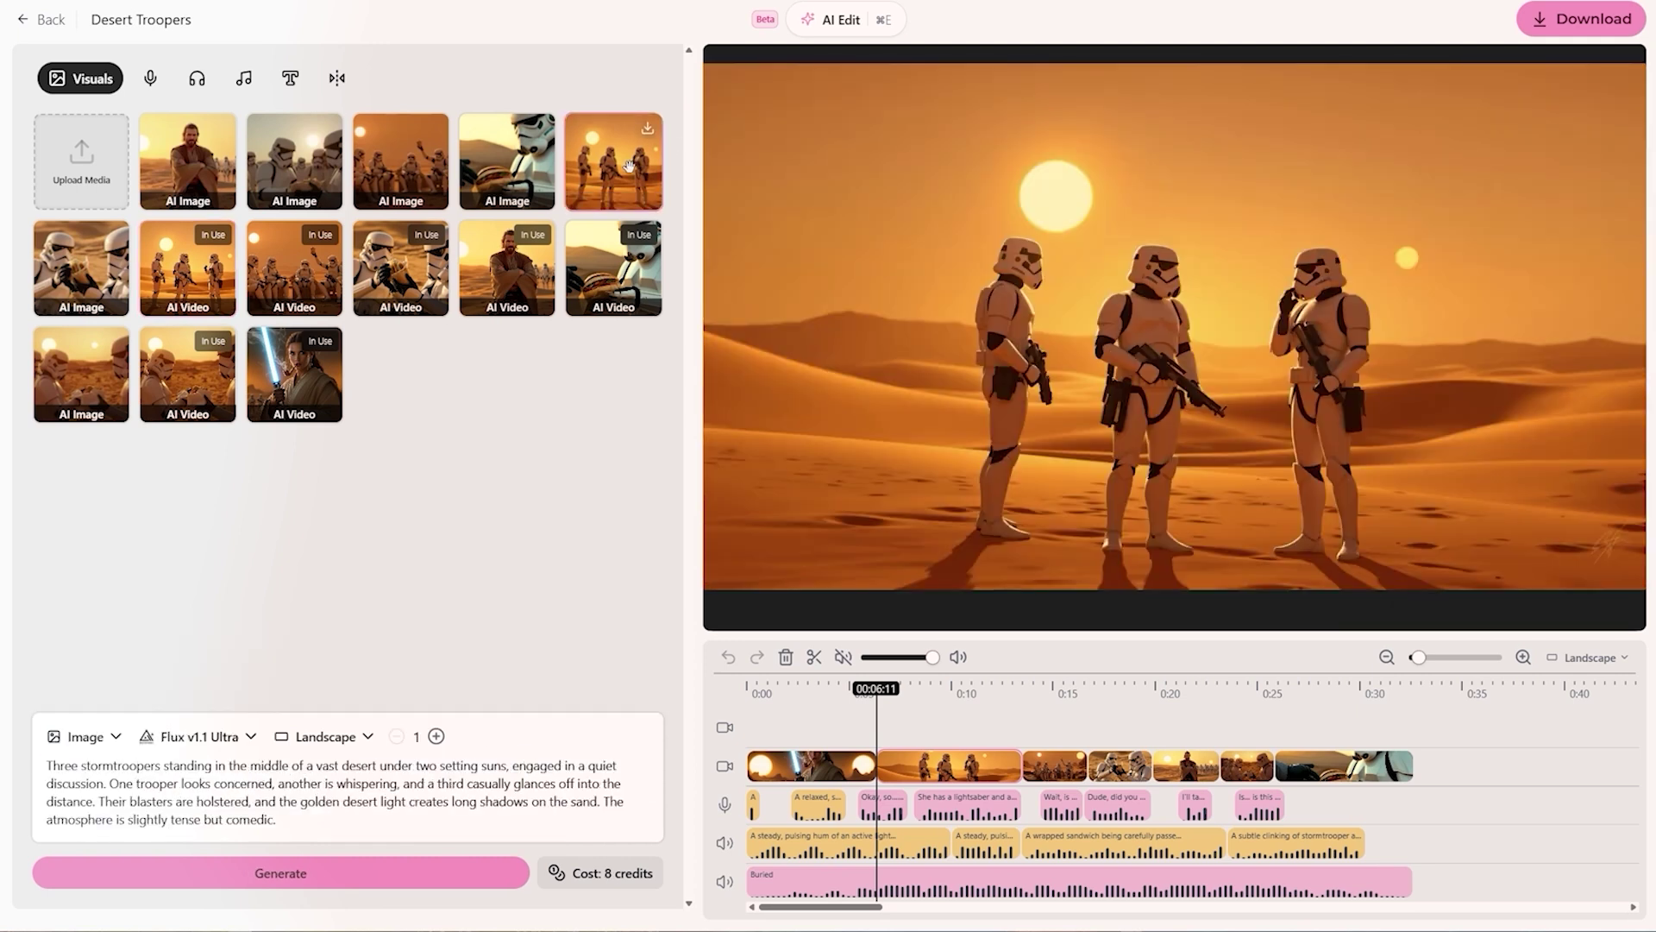
pyautogui.moveTo(46, 765); pyautogui.dragTo(468, 820)
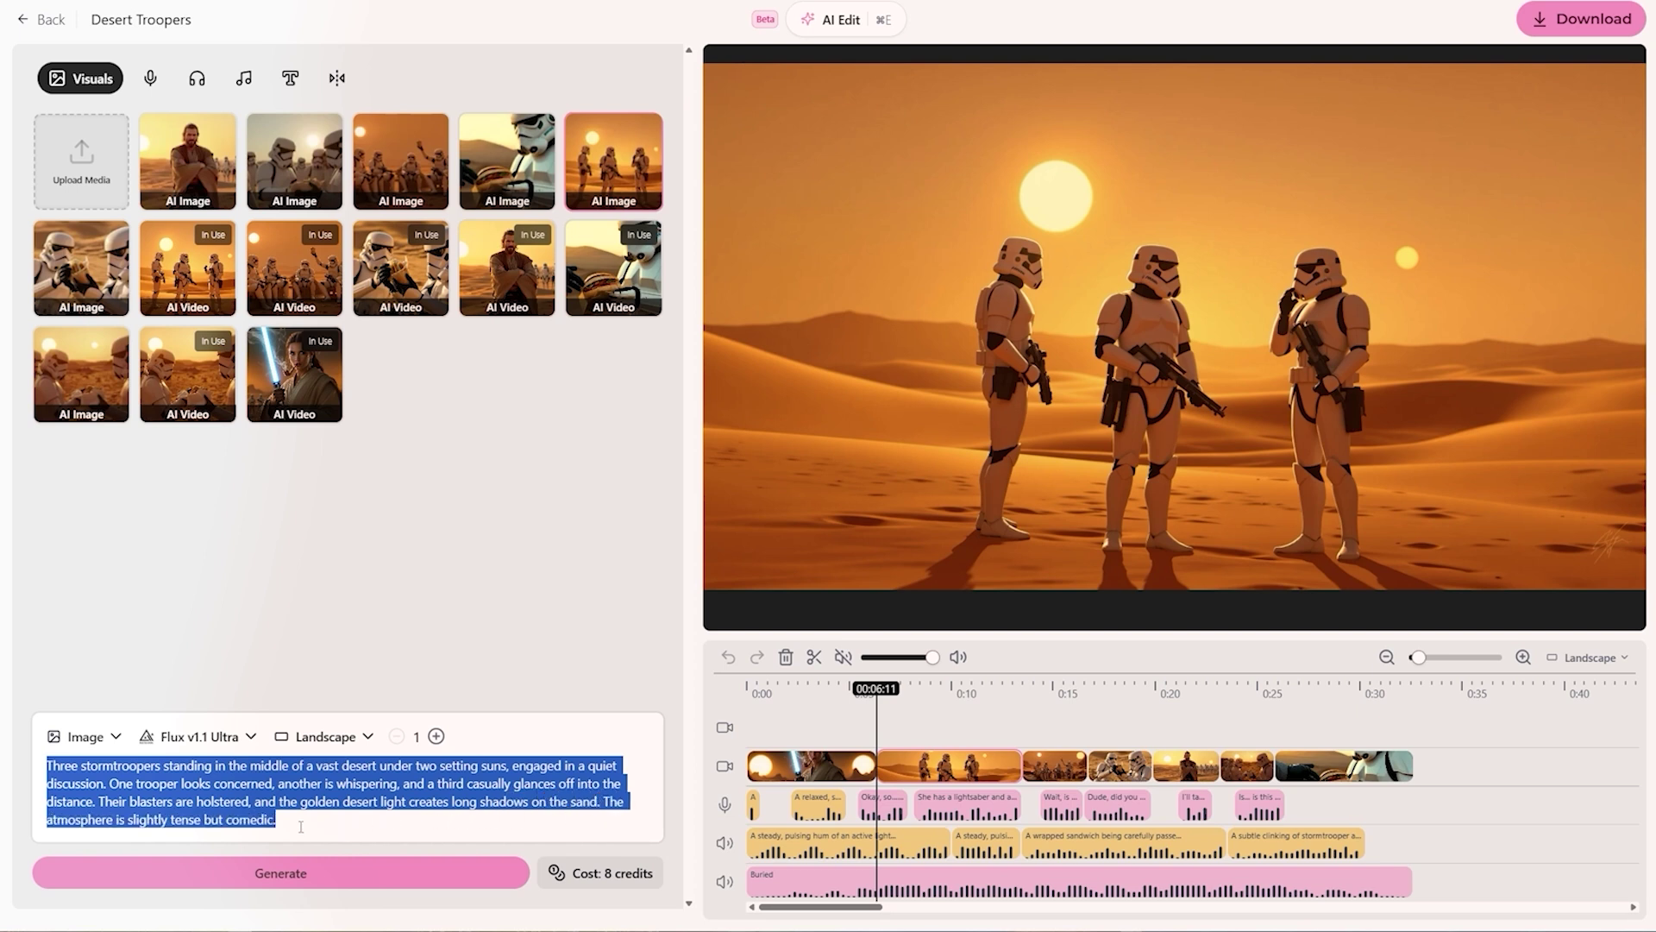
pyautogui.click(137, 776)
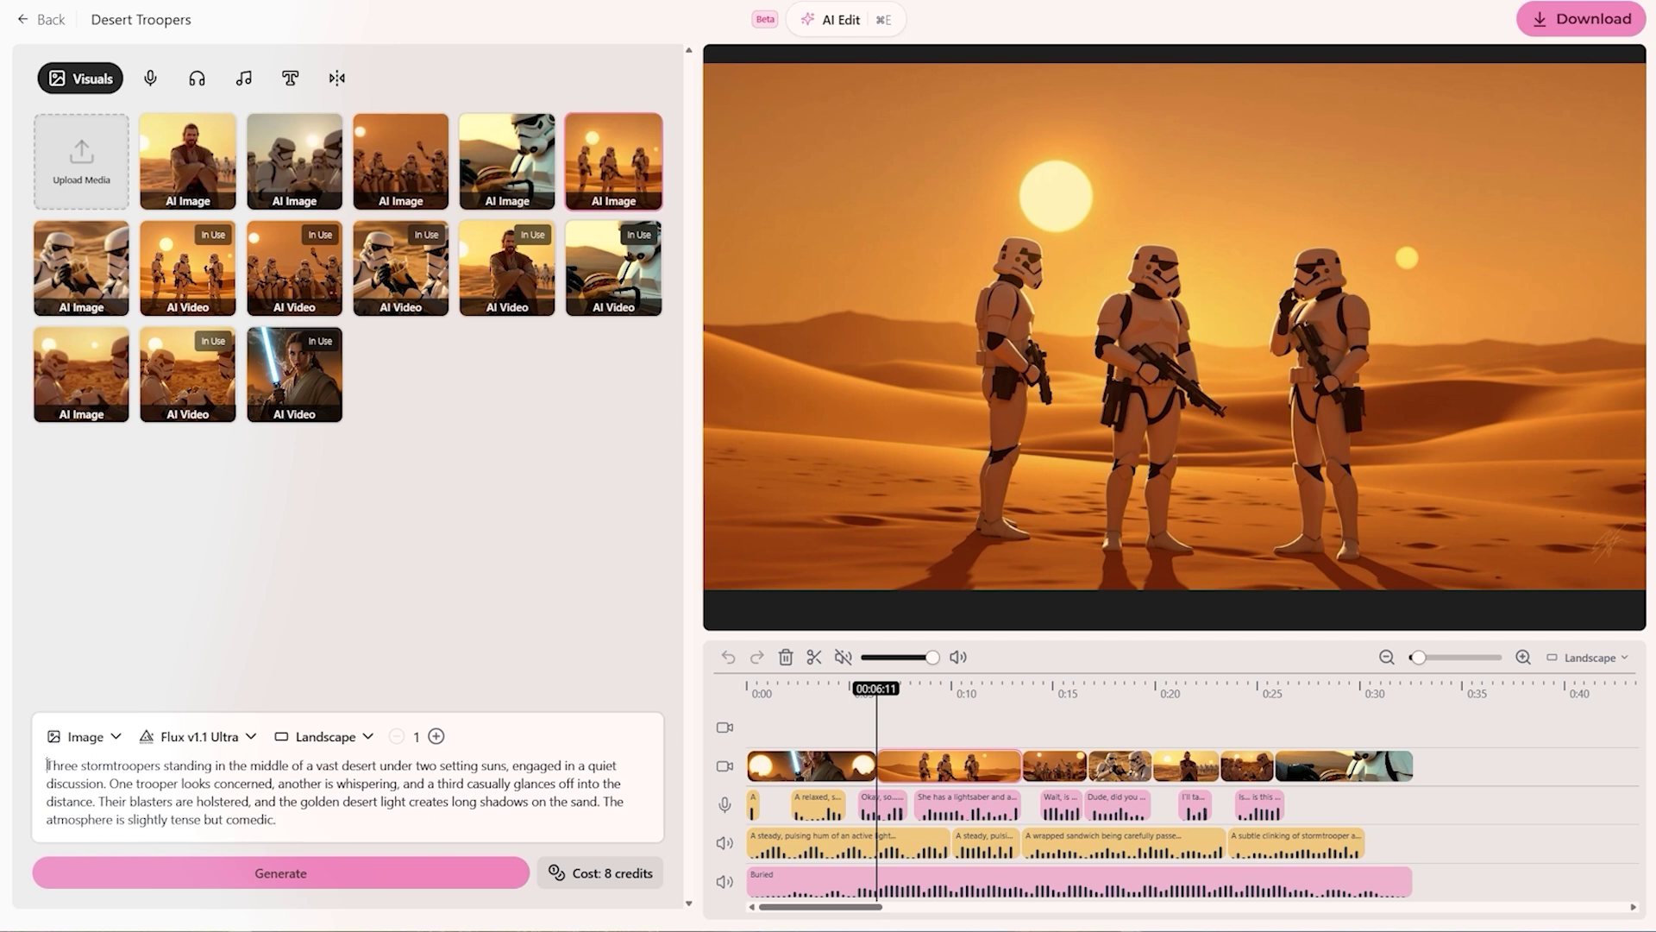
# Highlight 'Three stormtroopers', the two-suns desert and 'engaged in a quiet discussion', then open its video
pyautogui.moveTo(47, 765); pyautogui.dragTo(163, 764)
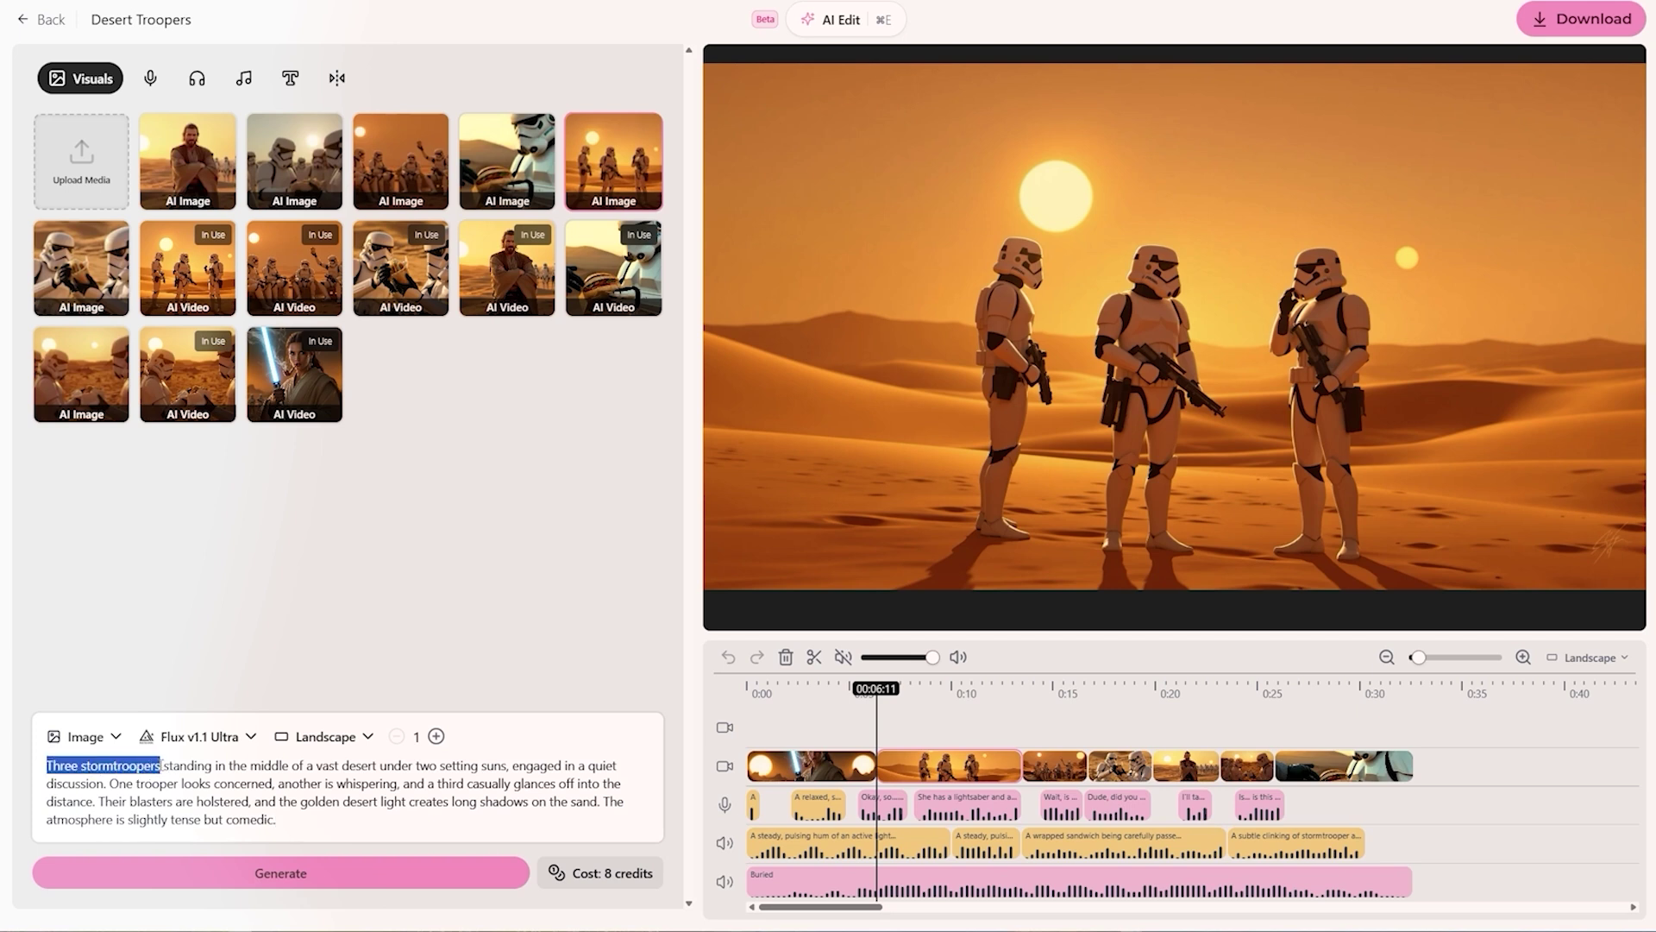
pyautogui.moveTo(164, 765); pyautogui.dragTo(497, 766)
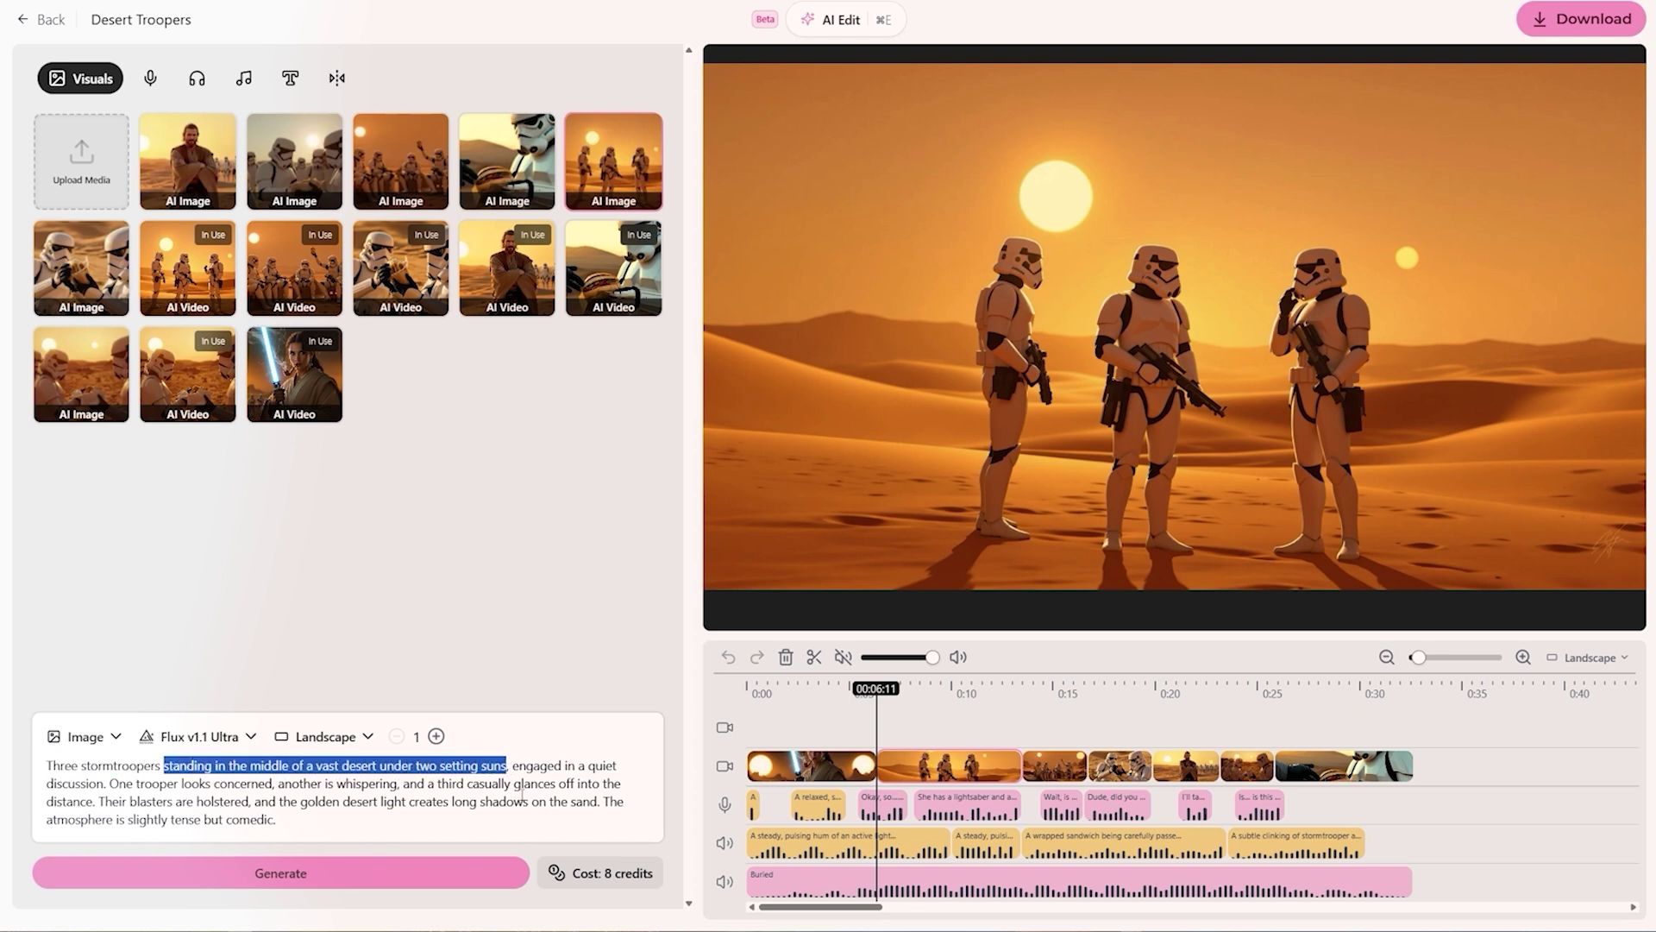
pyautogui.moveTo(514, 765); pyautogui.dragTo(376, 765)
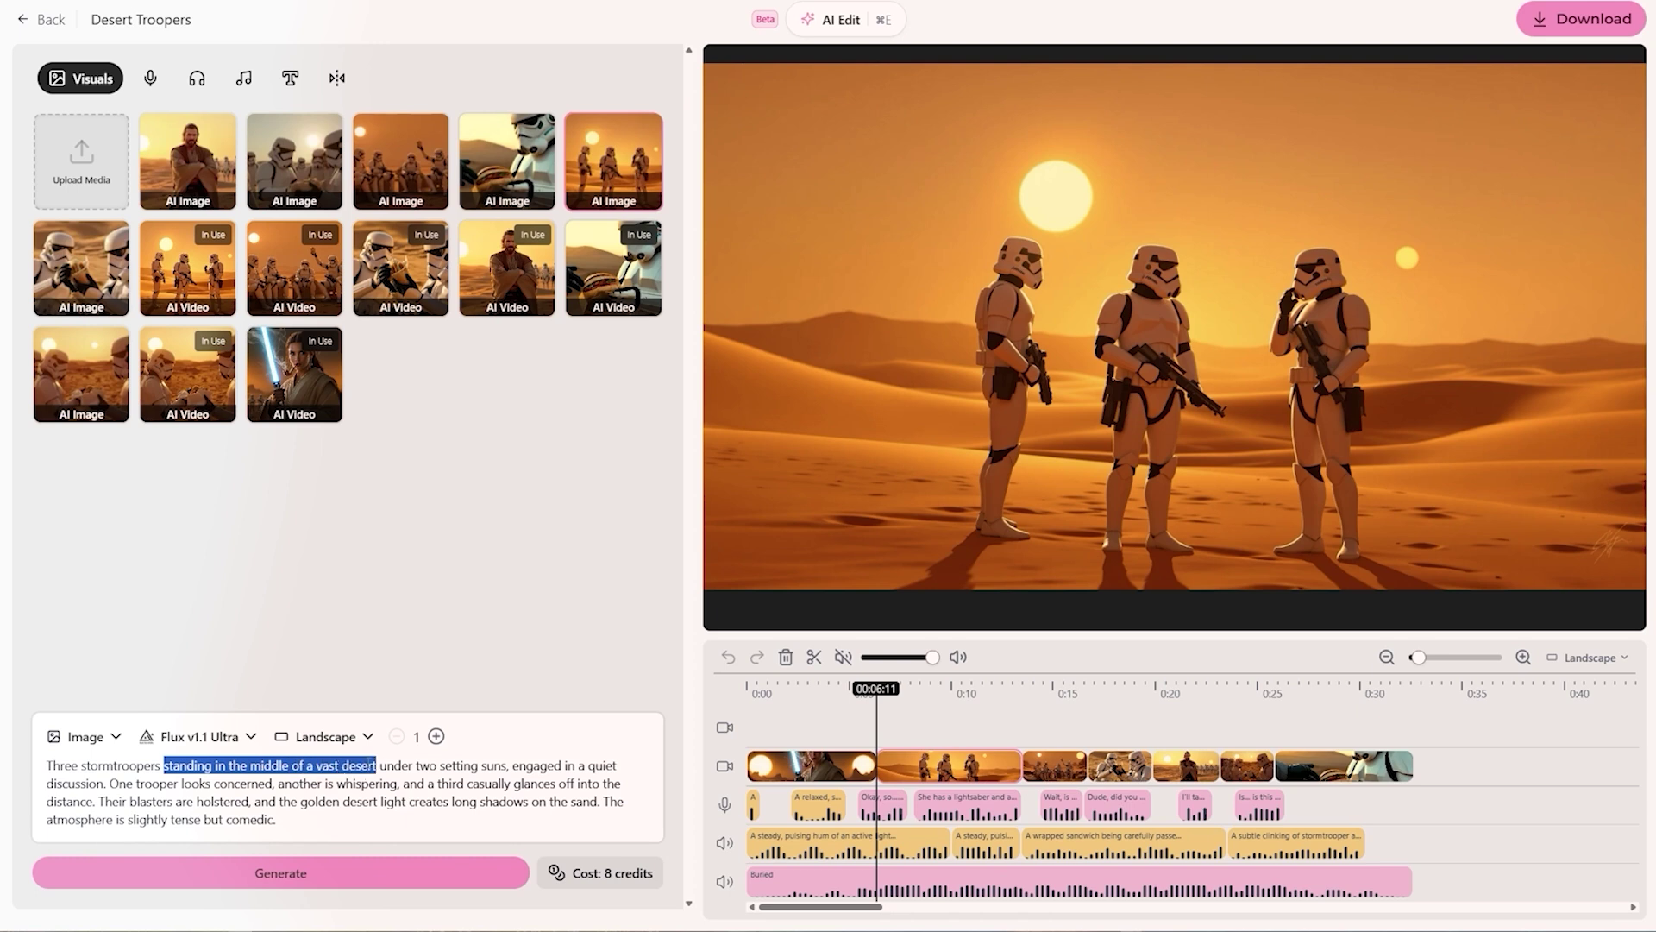
pyautogui.moveTo(515, 765); pyautogui.dragTo(102, 785)
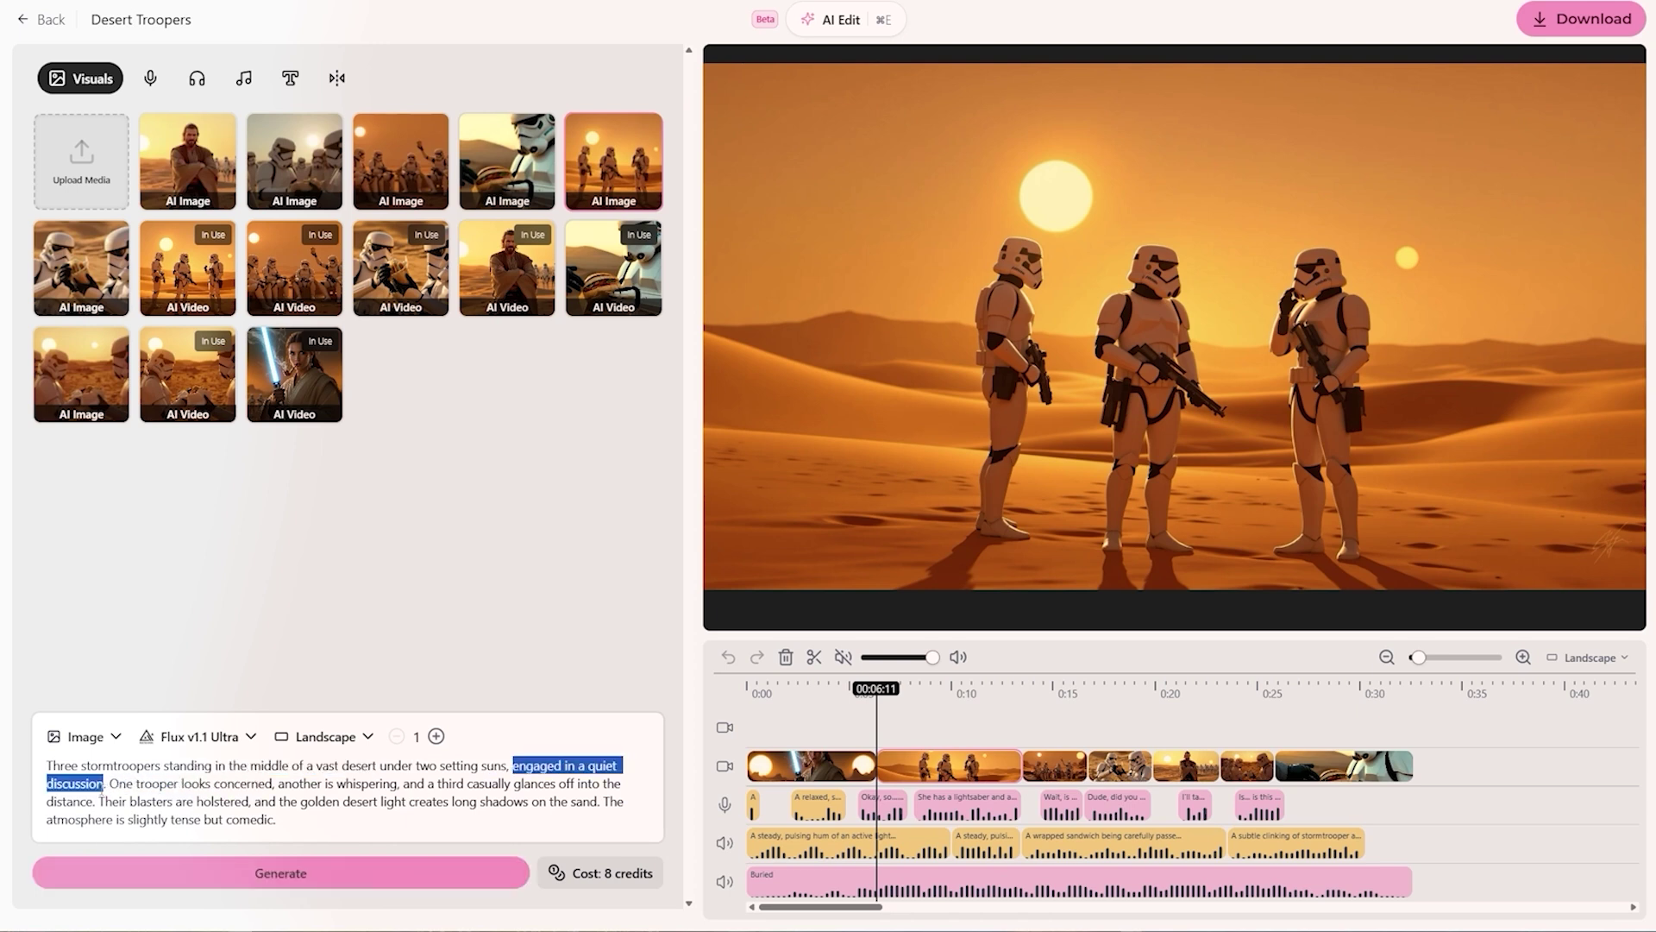
pyautogui.click(178, 285)
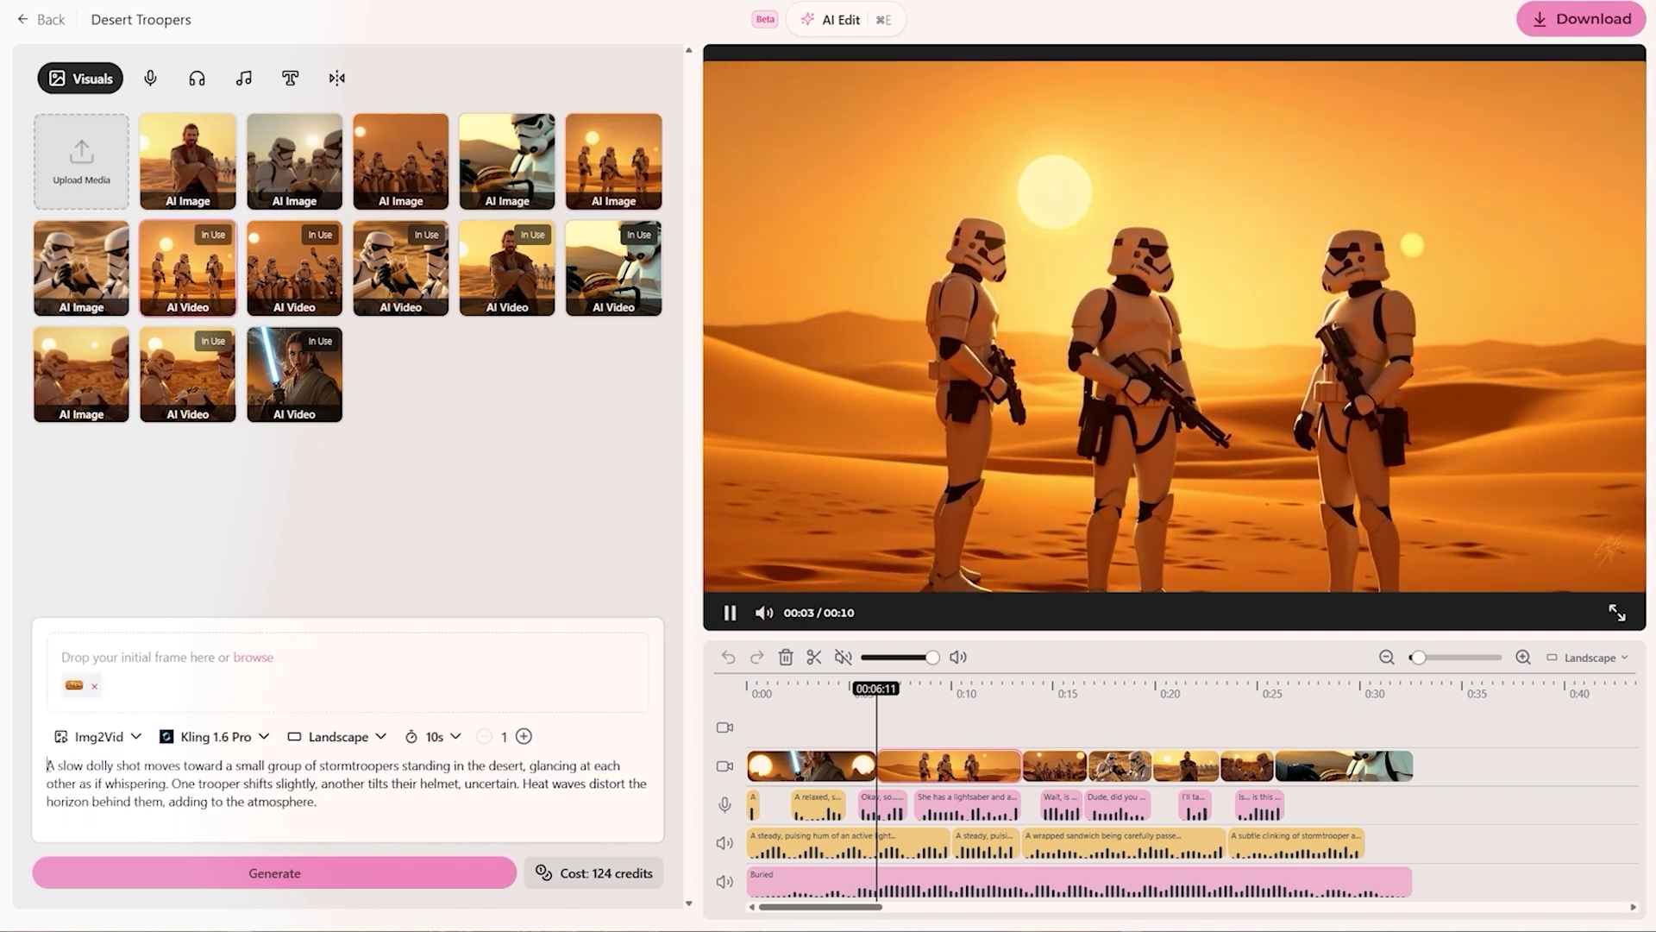
# Highlight 'small group of stormtroopers' and 'standing in the desert' in the video prompt
pyautogui.moveTo(48, 765); pyautogui.dragTo(318, 804)
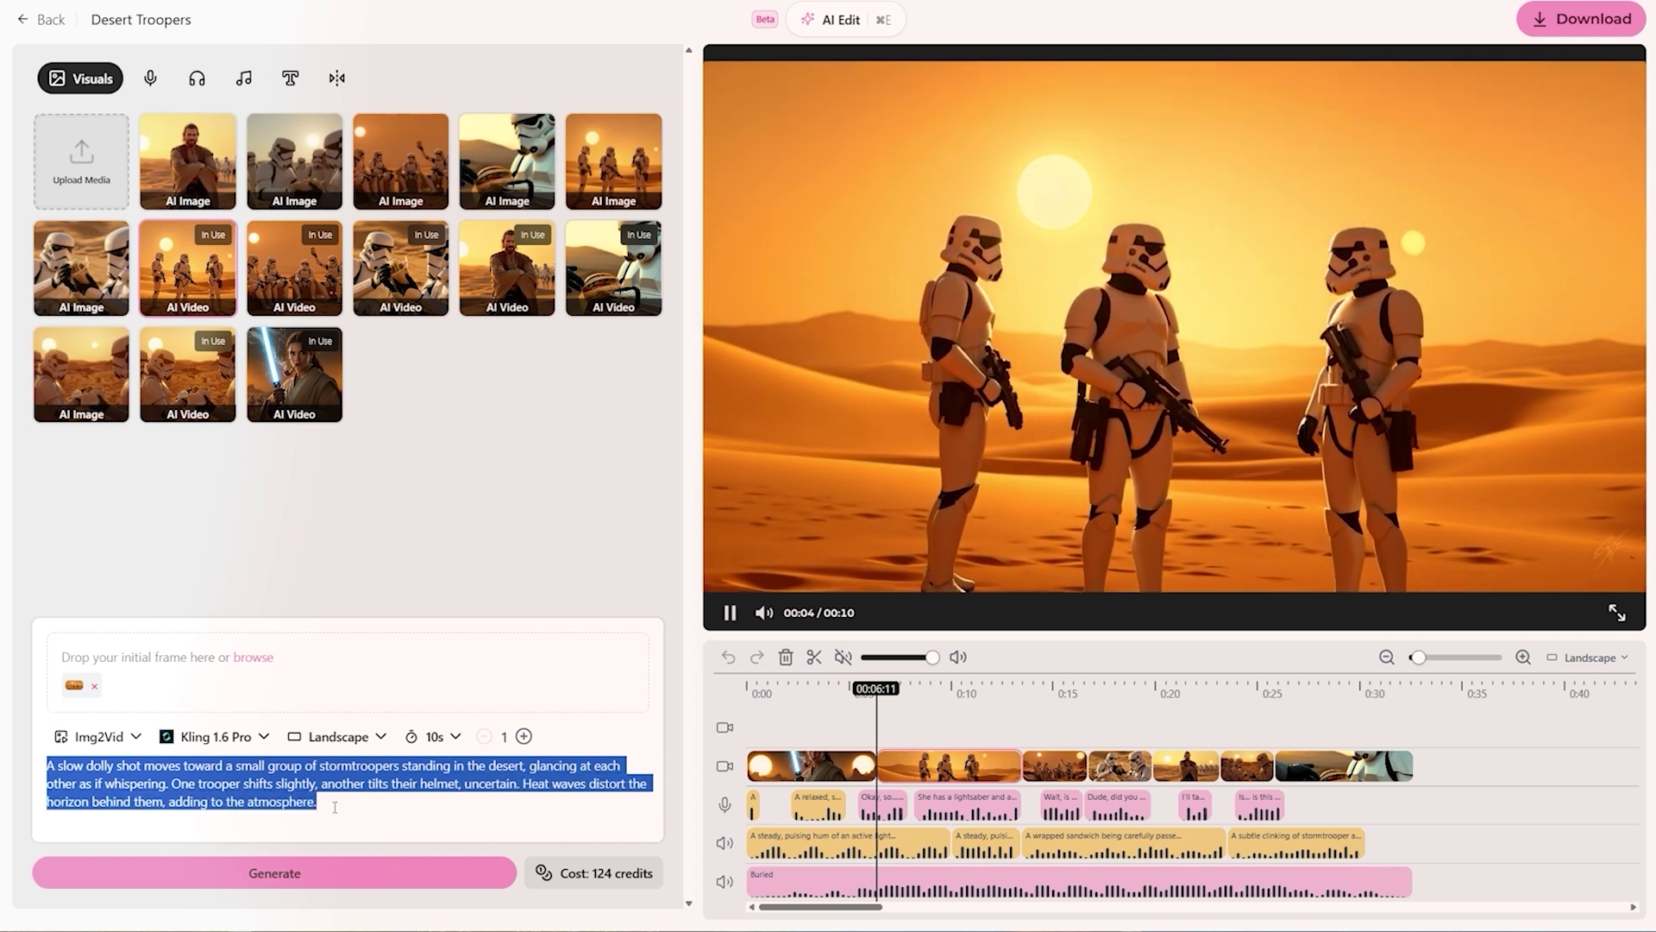
pyautogui.click(335, 806)
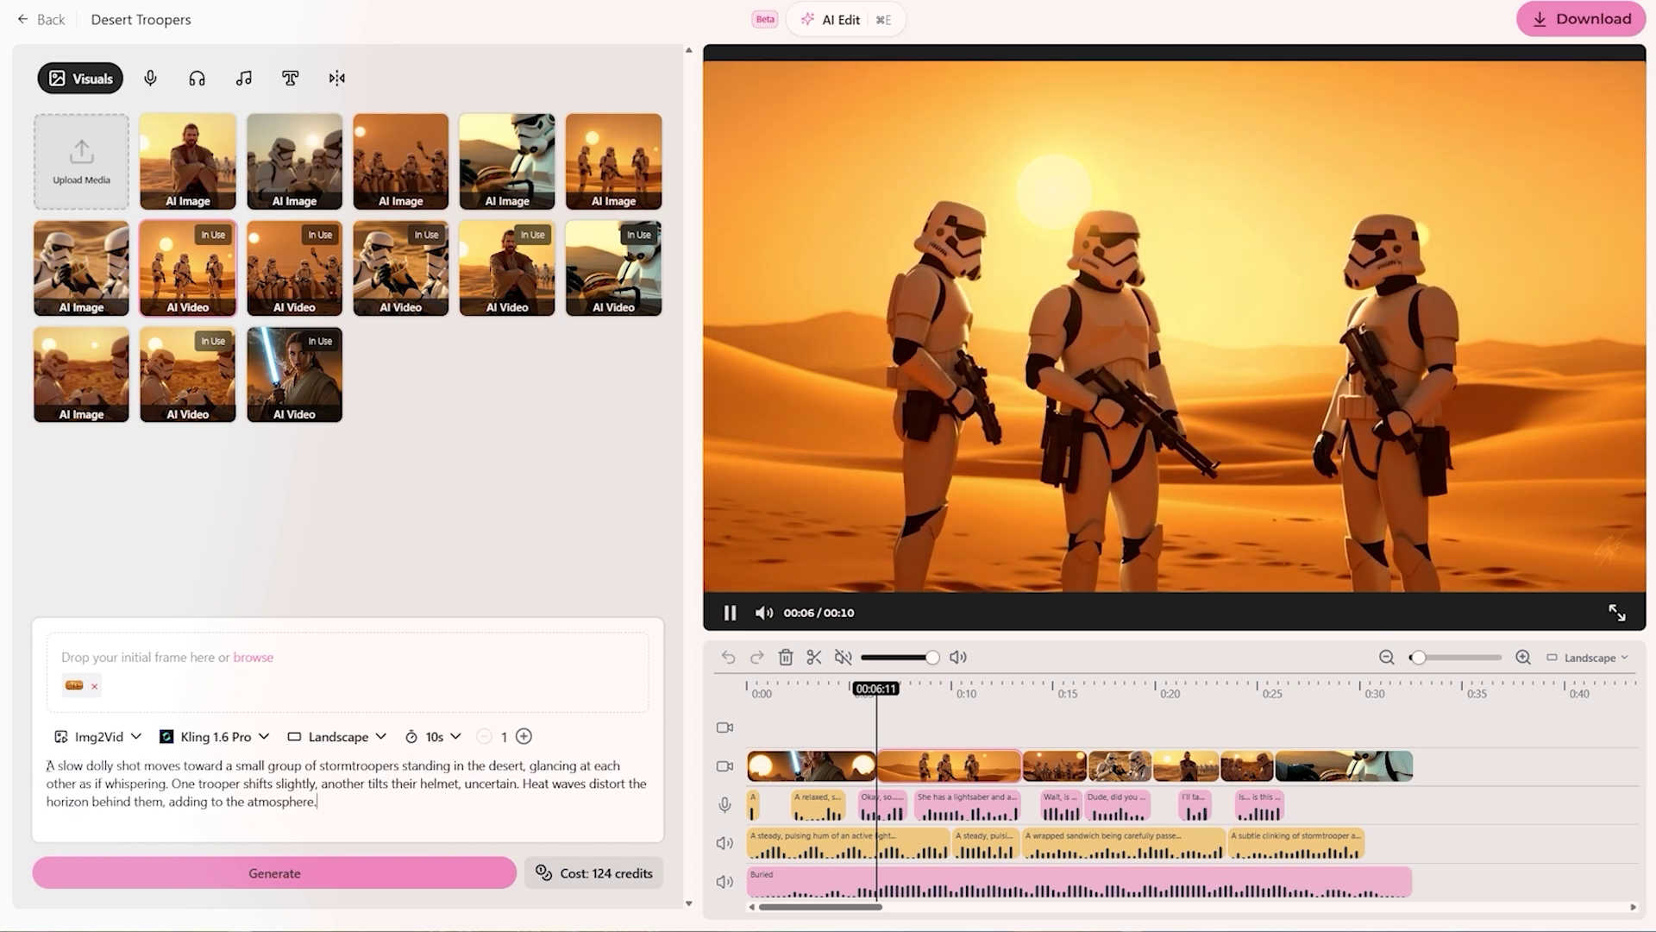
pyautogui.moveTo(47, 765); pyautogui.dragTo(399, 765)
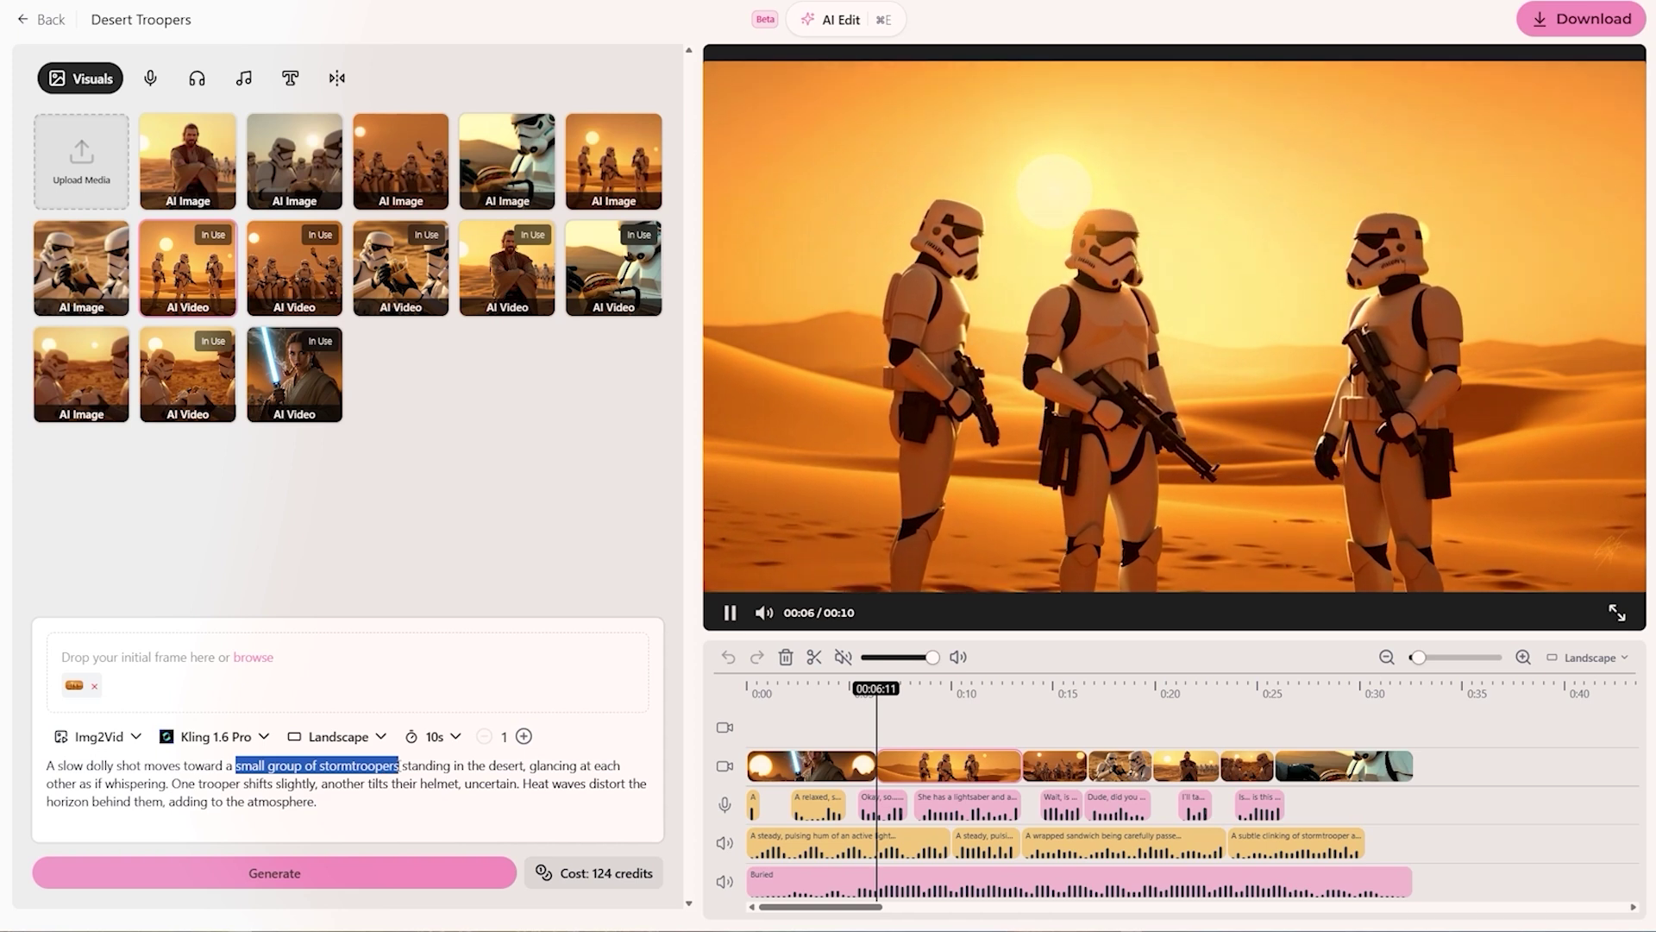
pyautogui.moveTo(400, 765); pyautogui.dragTo(526, 765)
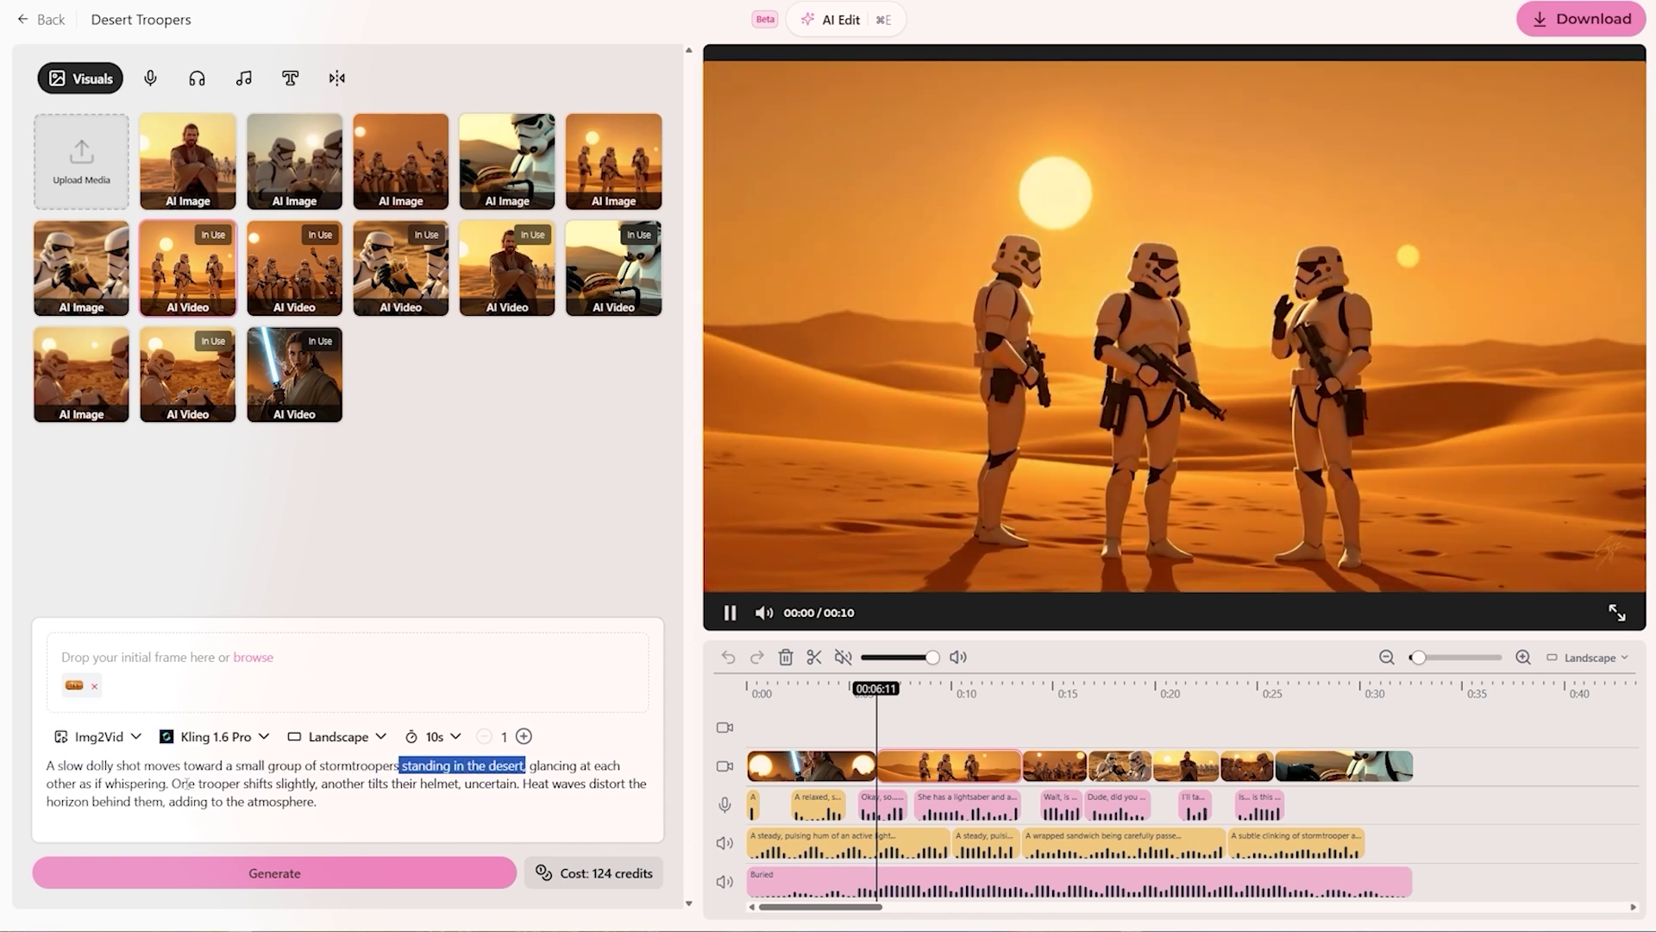
# Highlight the camera-move phrase and the troopers-shifting-uncertainly sentence, then show the Voiceovers list
pyautogui.moveTo(173, 783); pyautogui.dragTo(452, 785)
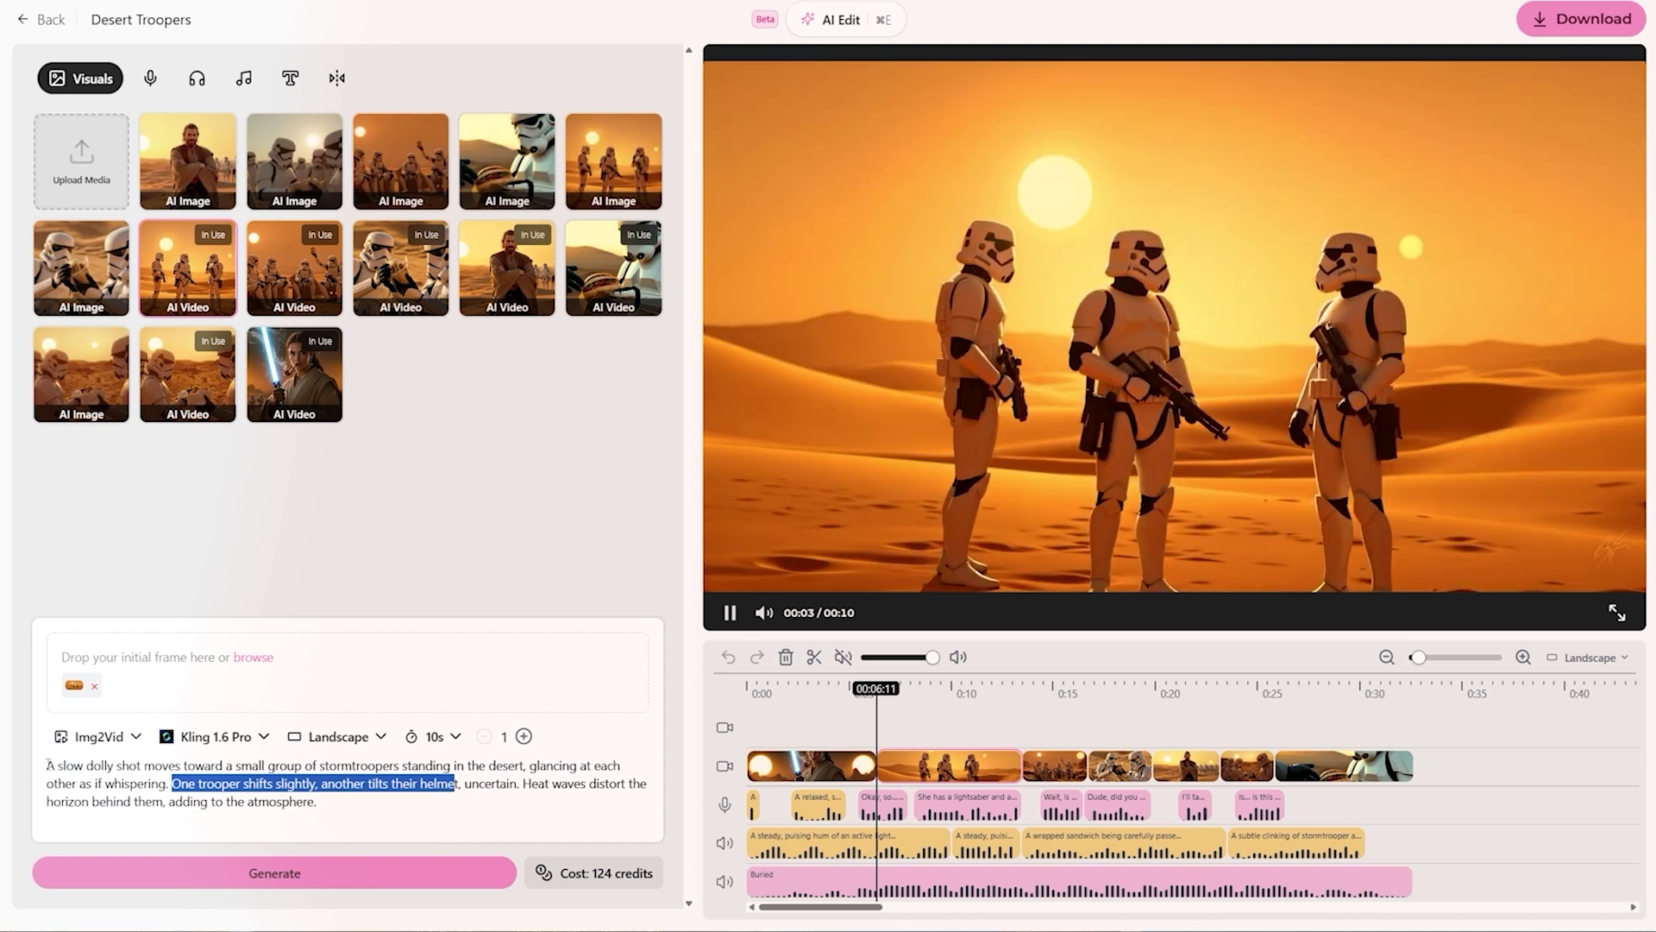
pyautogui.moveTo(48, 766); pyautogui.dragTo(541, 768)
pyautogui.moveTo(171, 783); pyautogui.dragTo(520, 783)
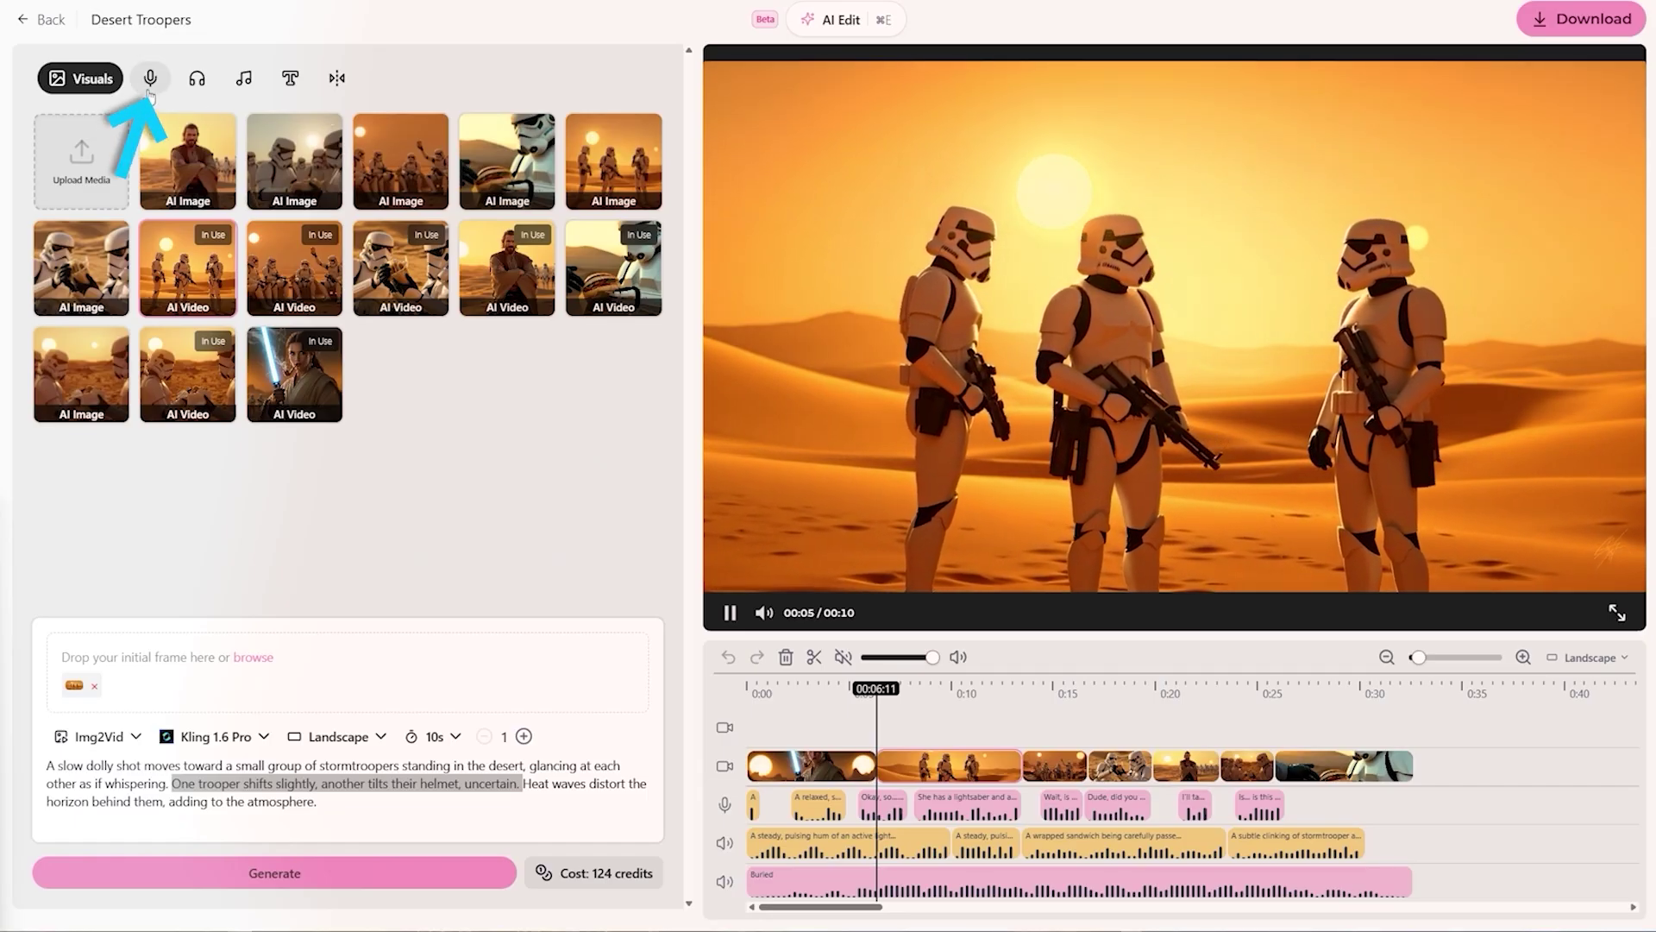
pyautogui.click(150, 78)
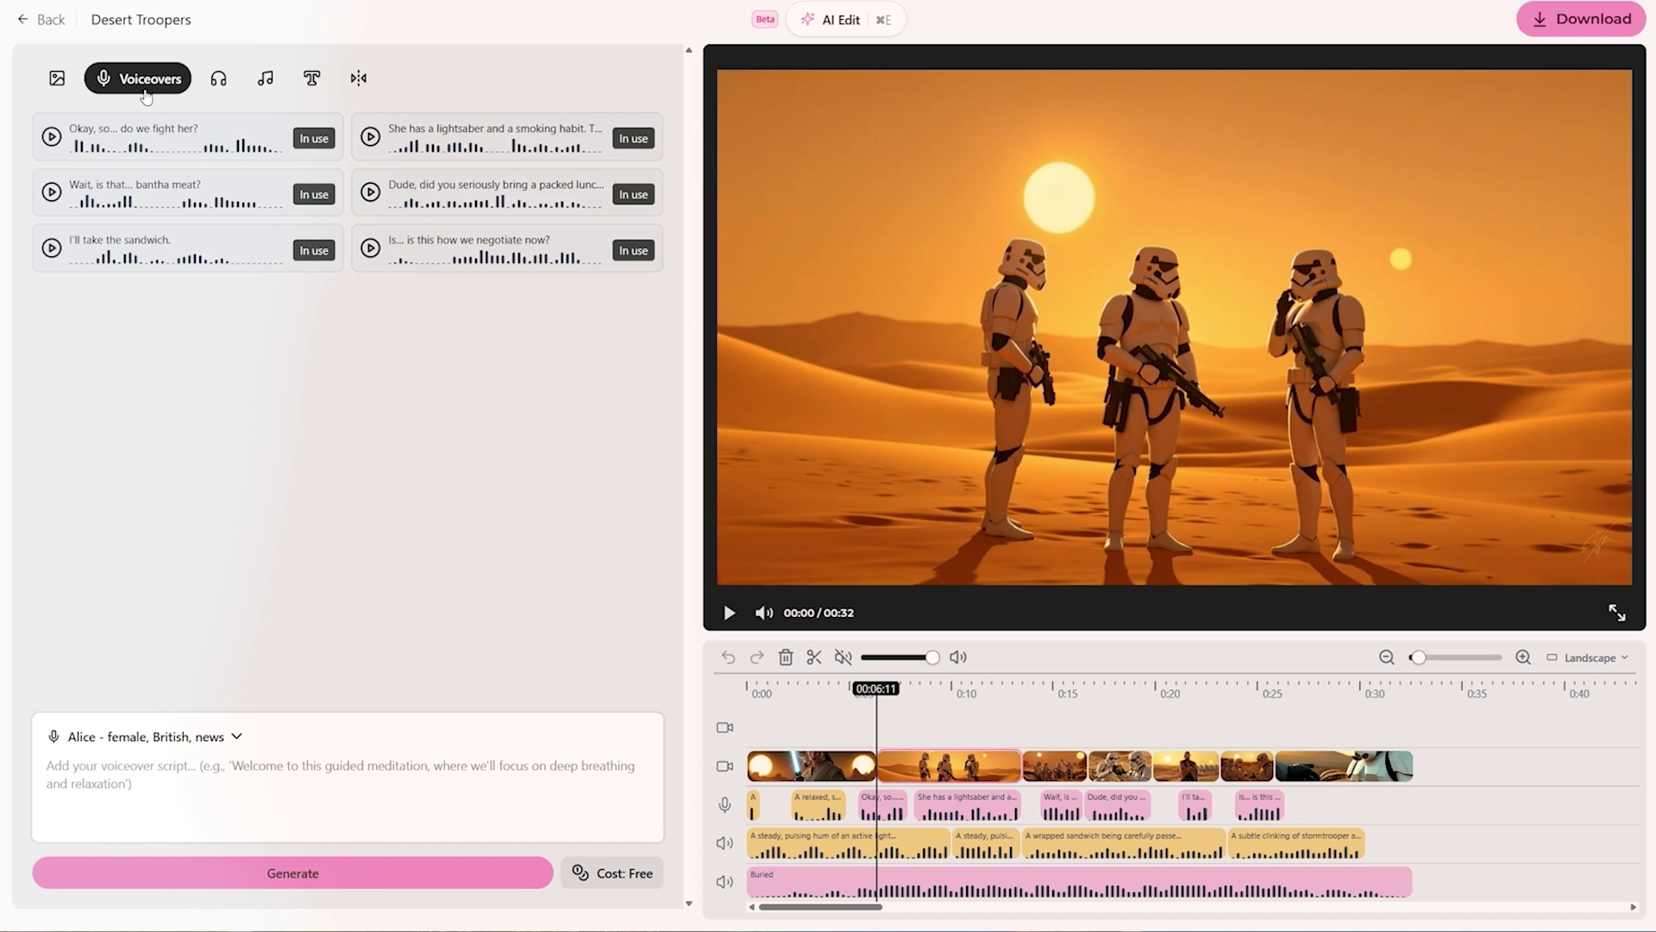
pyautogui.click(219, 80)
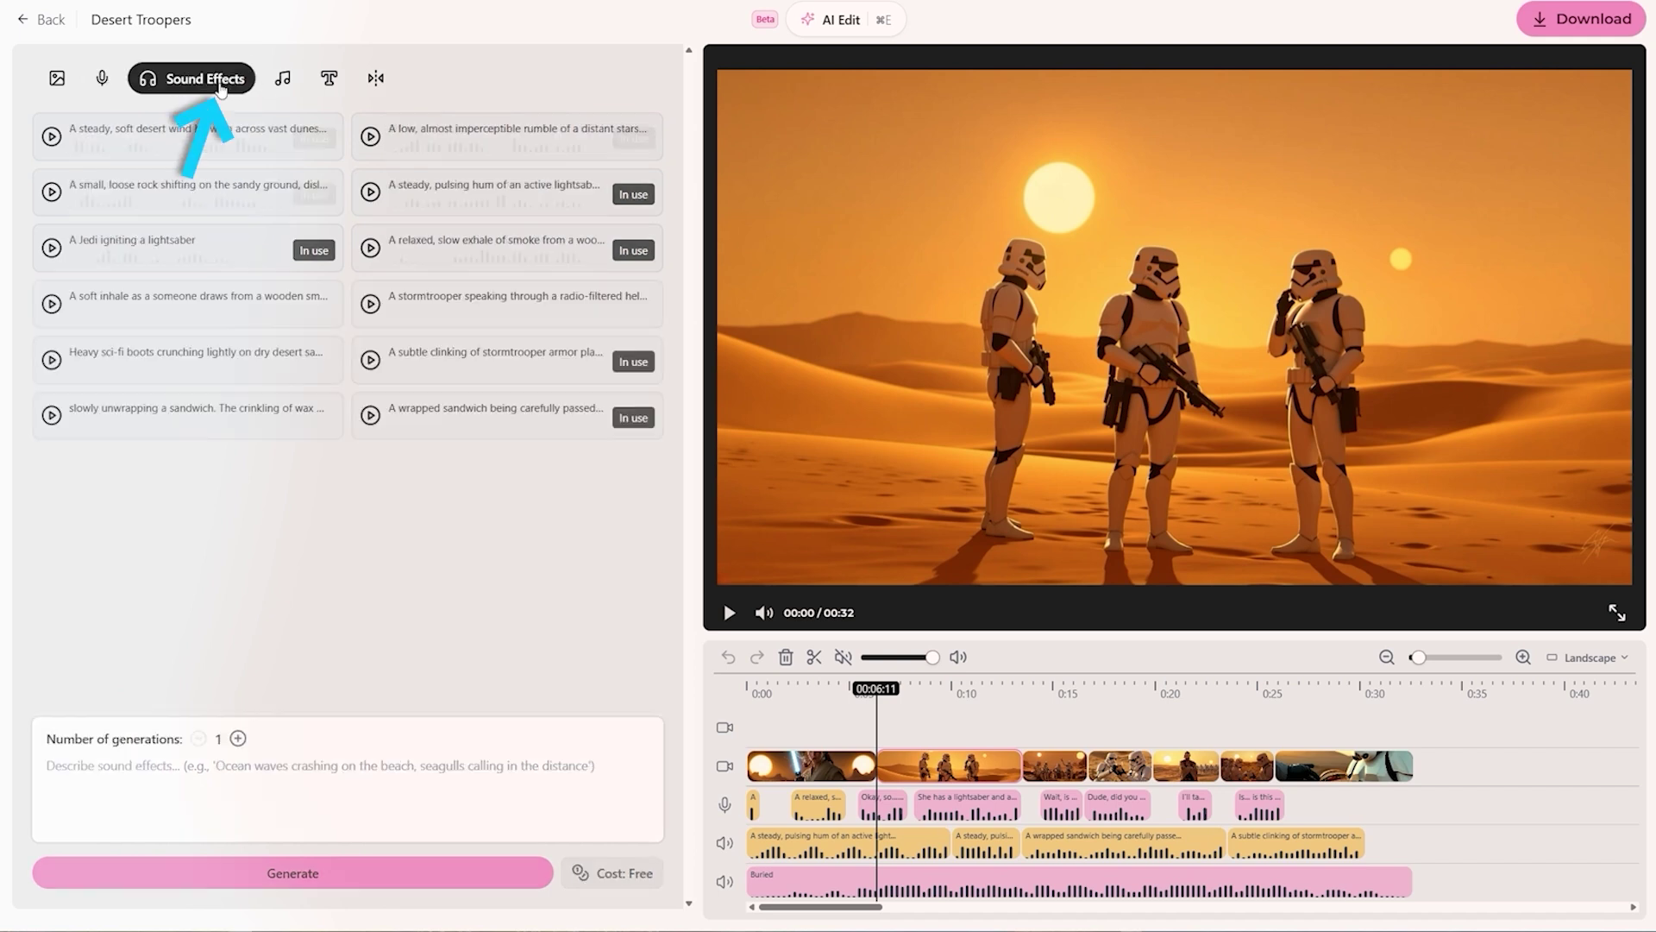
pyautogui.click(282, 80)
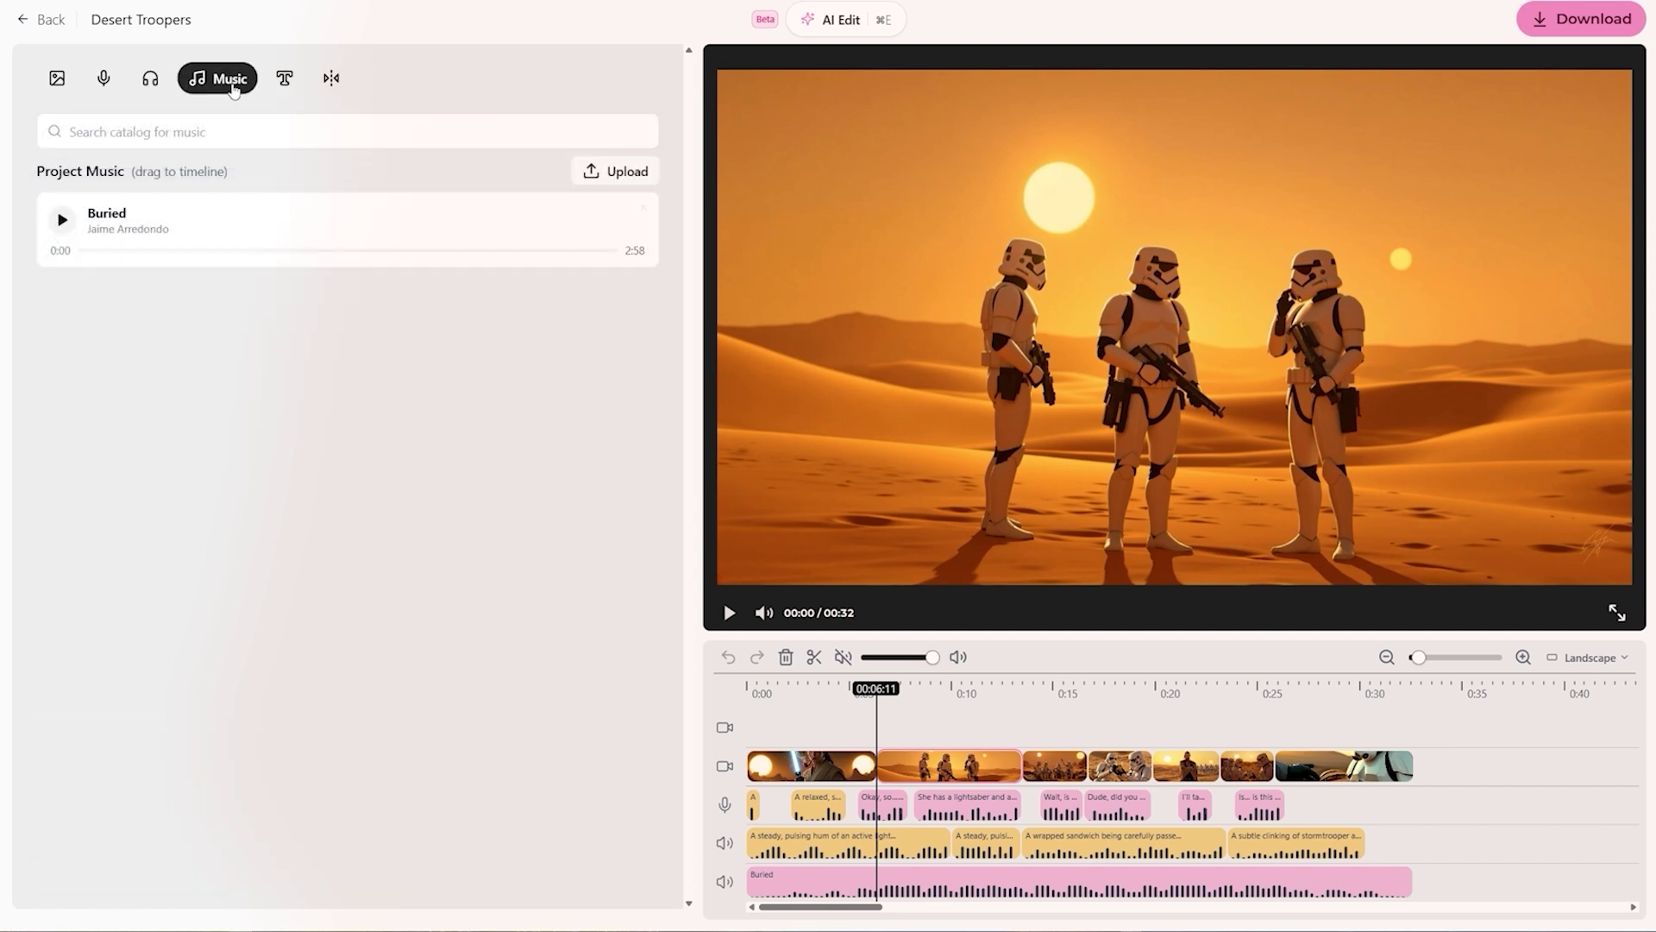
pyautogui.click(104, 79)
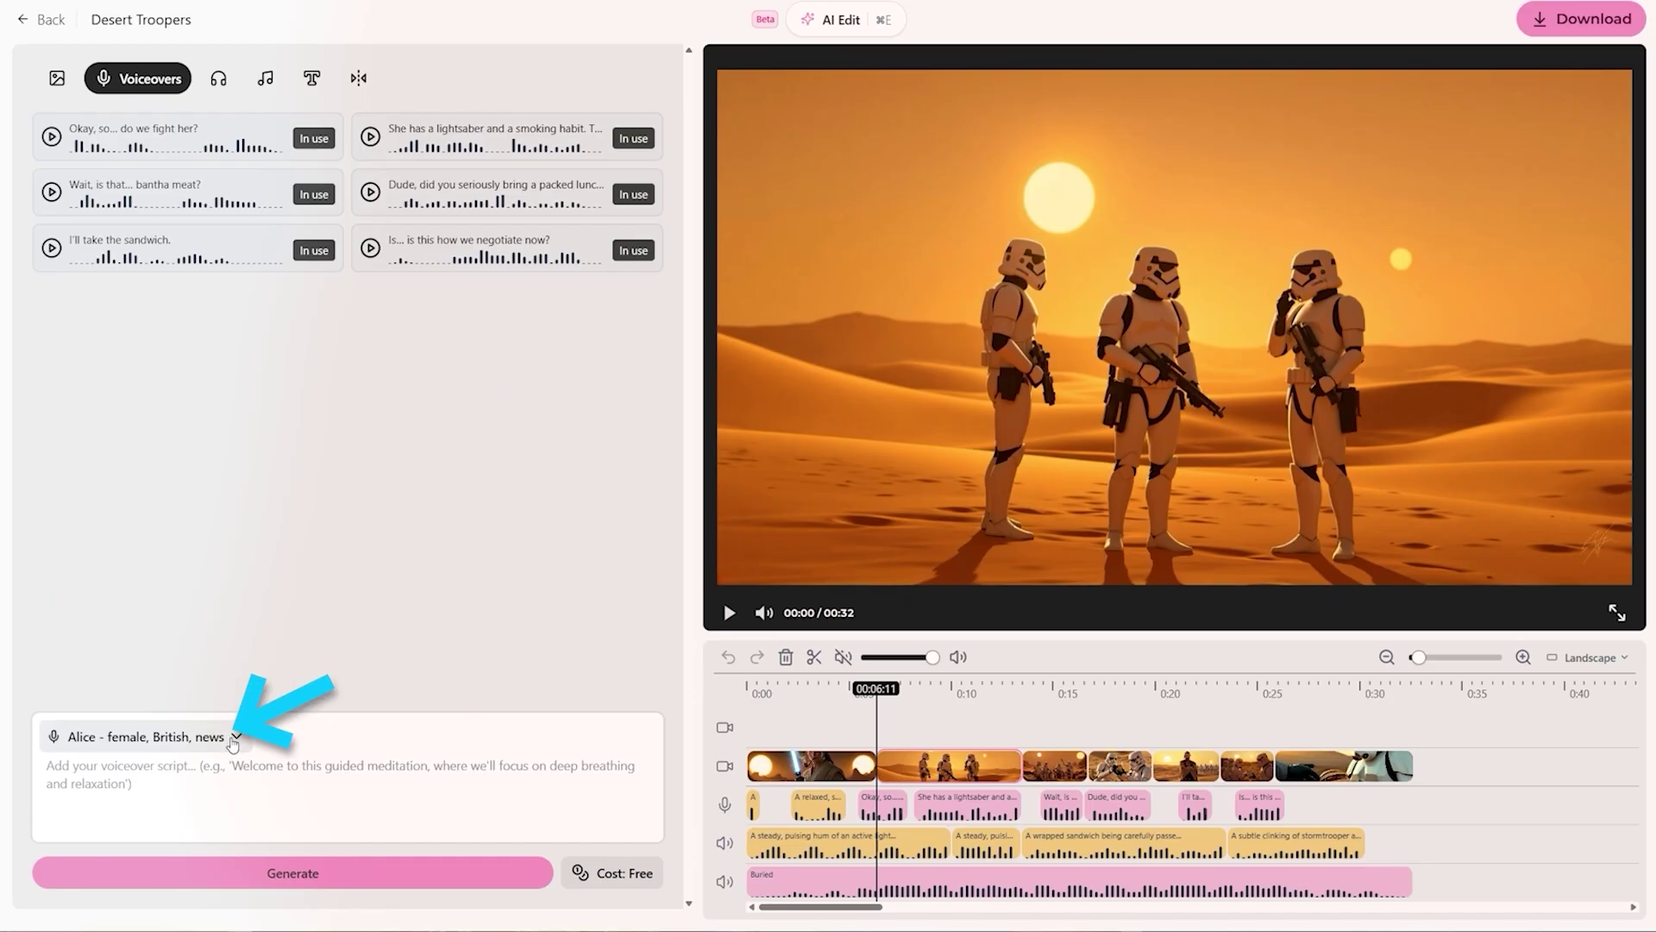
# Play the Brazilian male narrator sample, then load the first voiceover and highlight its script
pyautogui.click(232, 733)
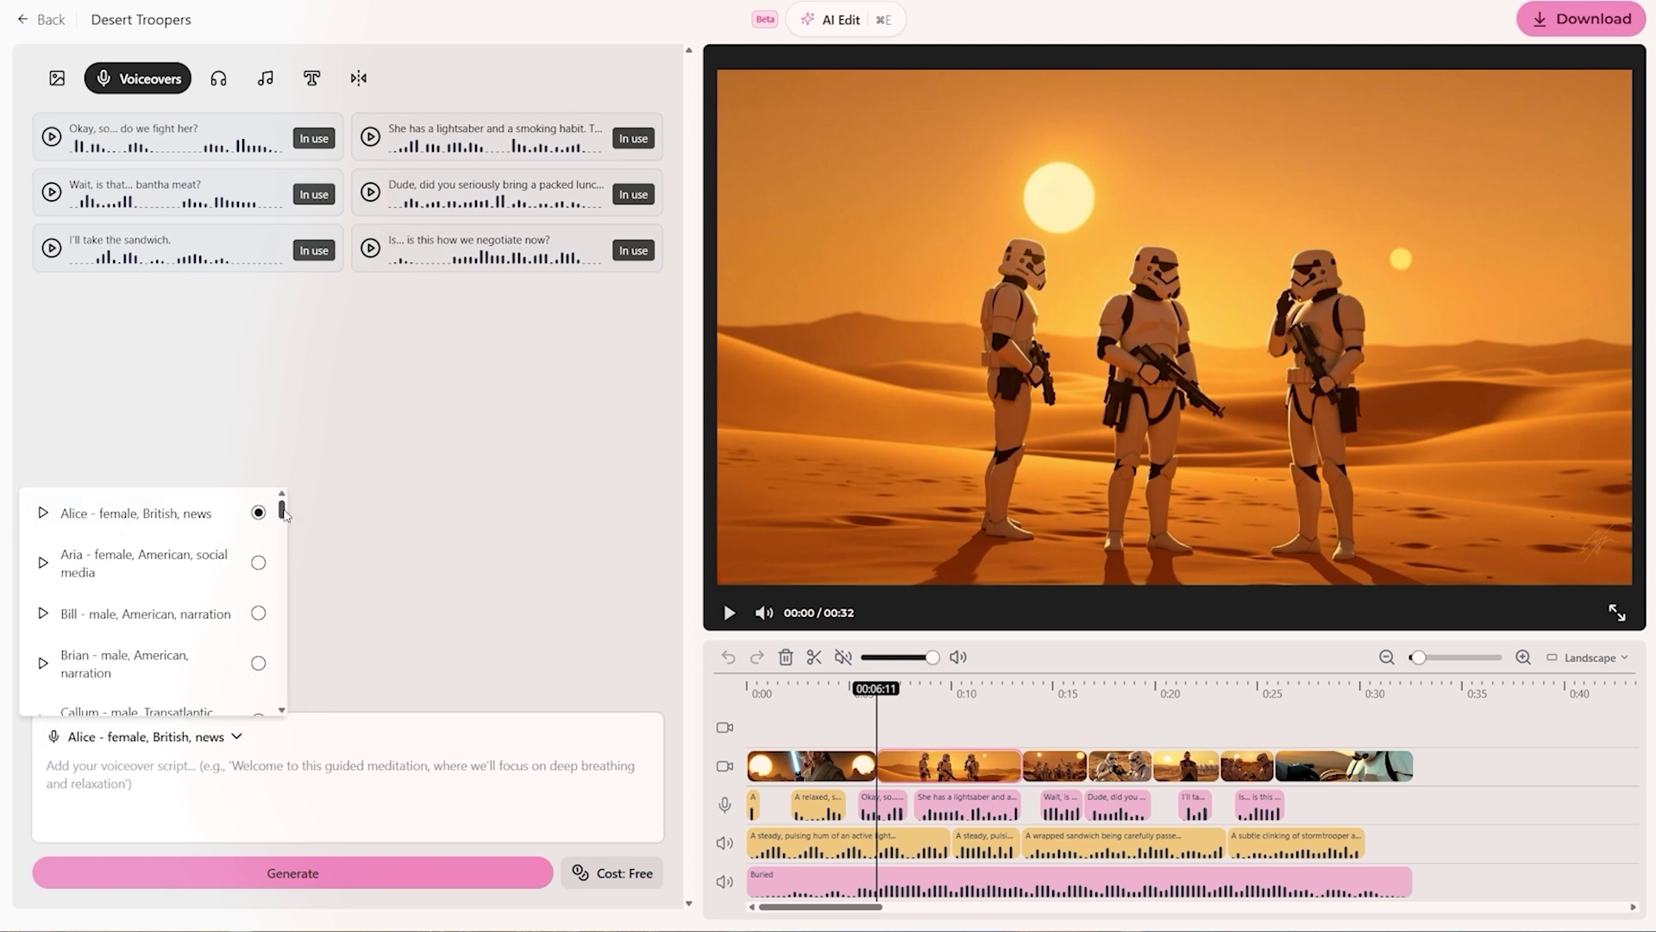
pyautogui.moveTo(283, 511); pyautogui.dragTo(285, 635)
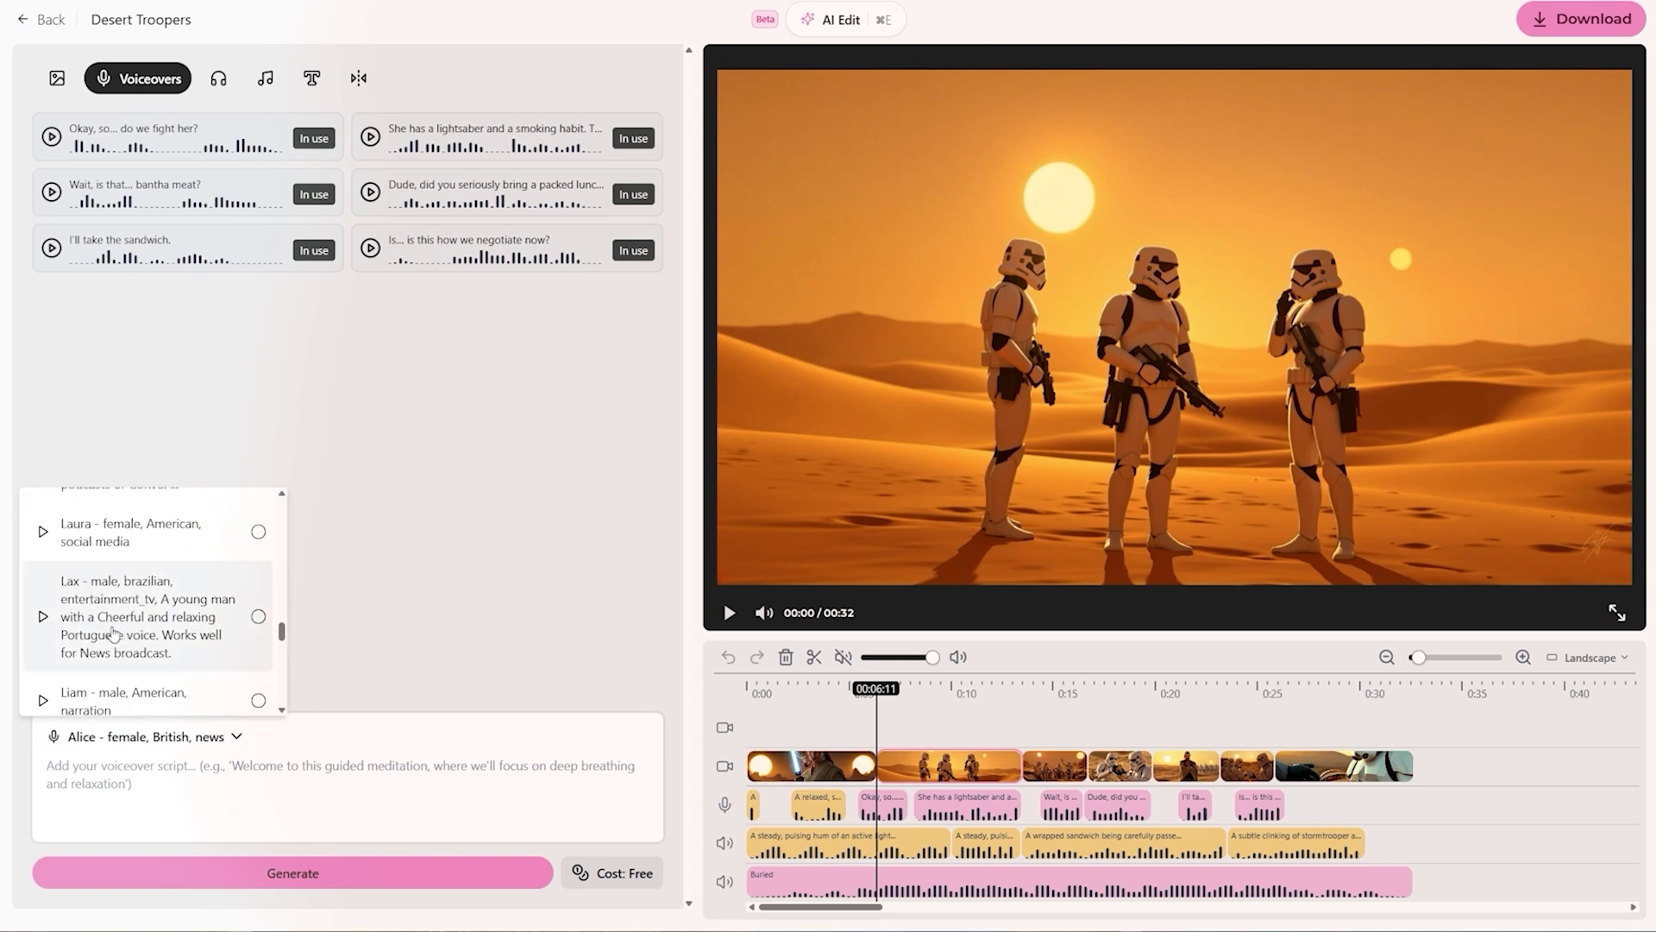
pyautogui.click(43, 618)
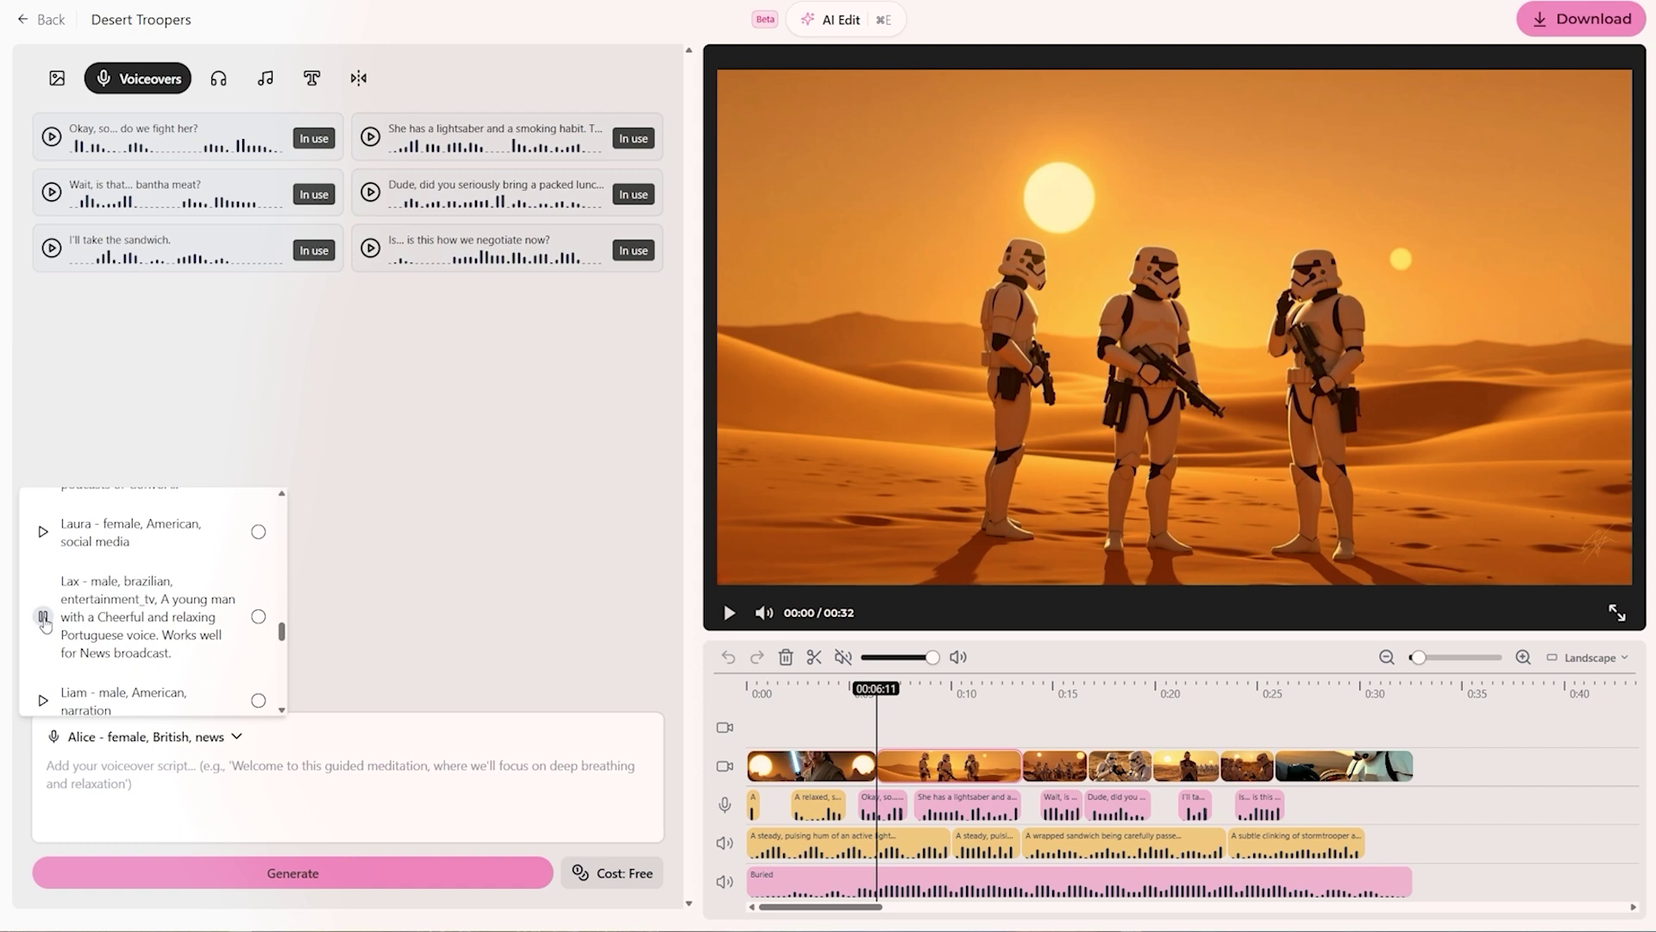
pyautogui.click(173, 137)
pyautogui.moveTo(219, 763); pyautogui.dragTo(46, 765)
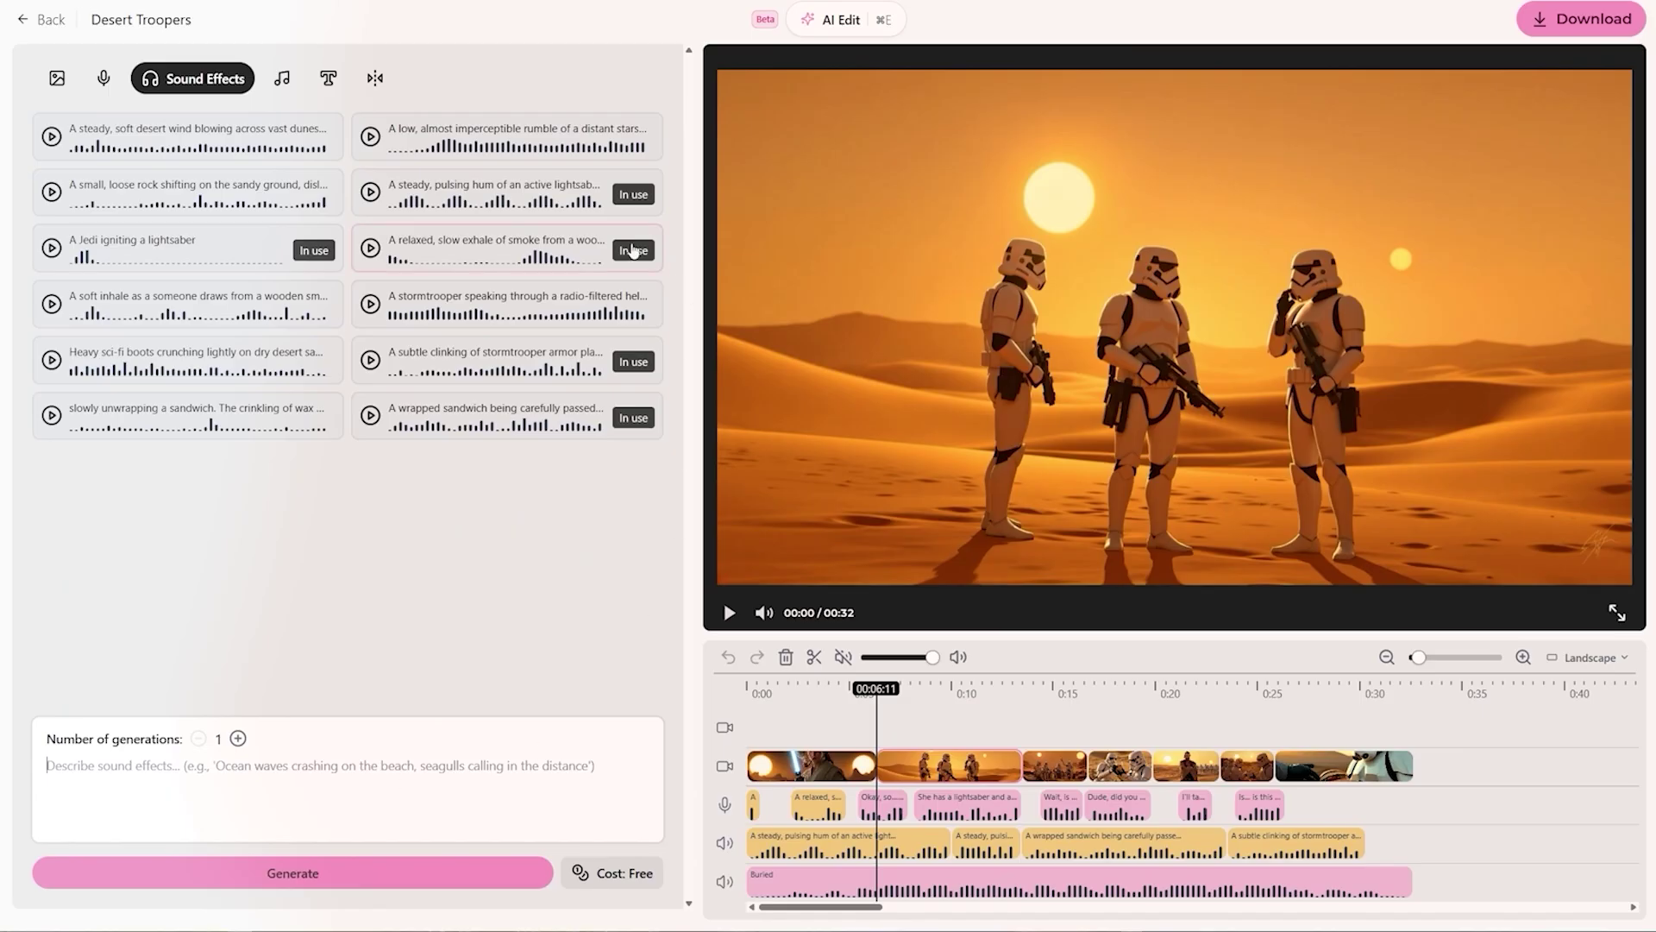
# Review the lightsaber hum and wrapped-sandwich sound effect descriptions, then open the Music list
pyautogui.click(527, 212)
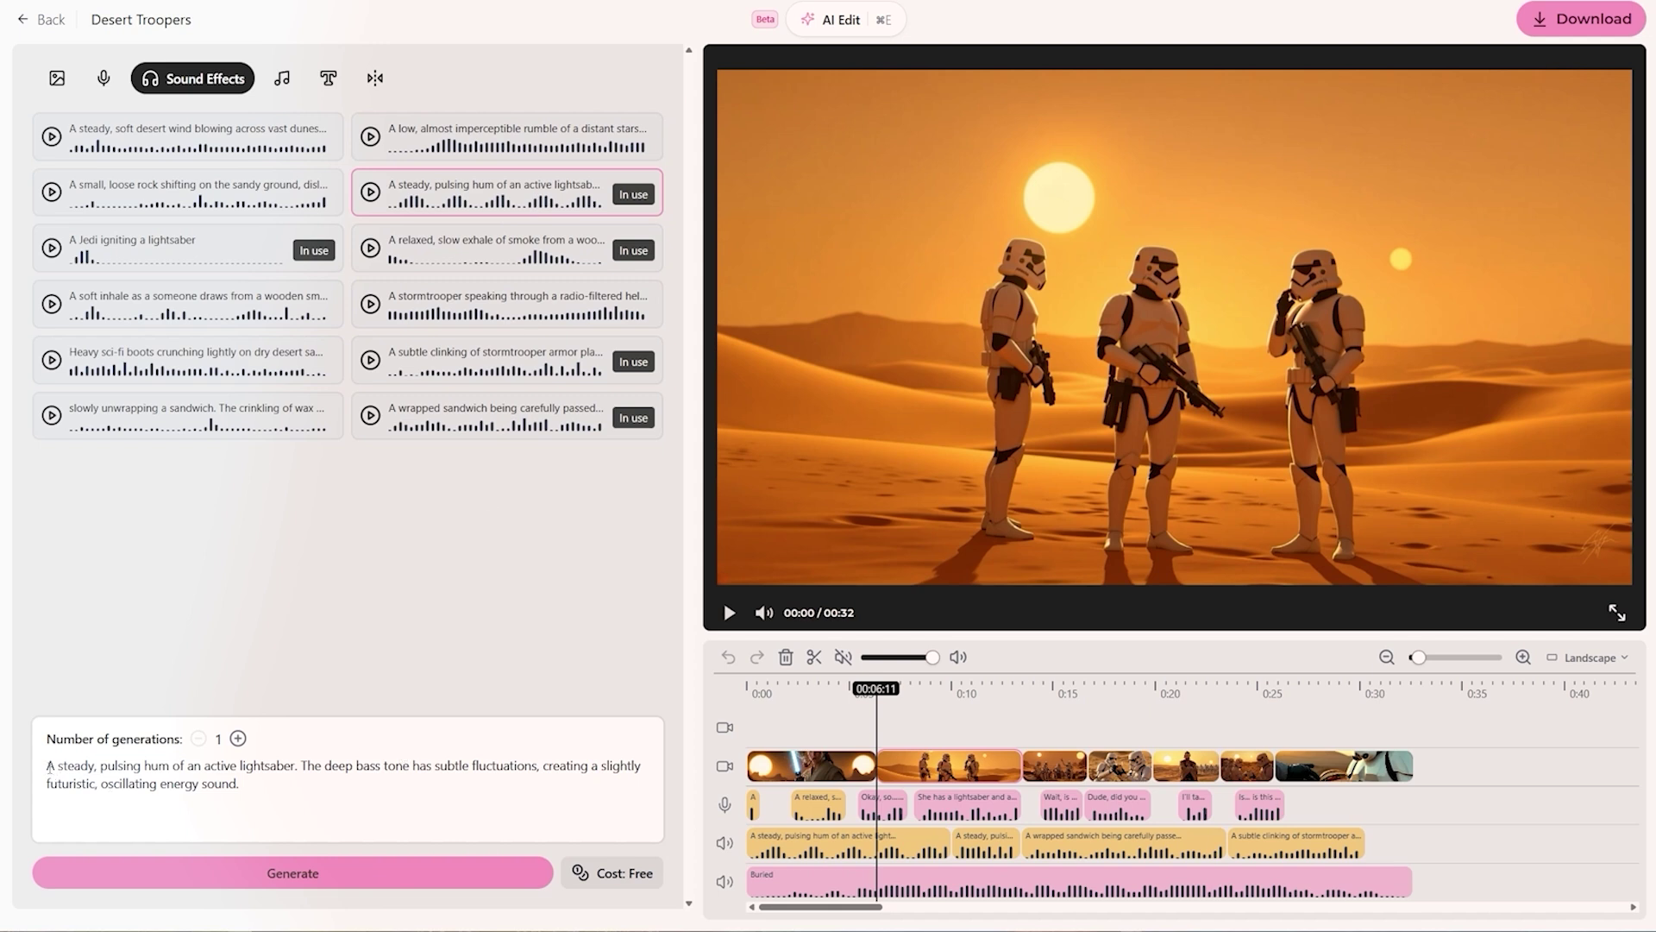
pyautogui.moveTo(59, 765); pyautogui.dragTo(240, 787)
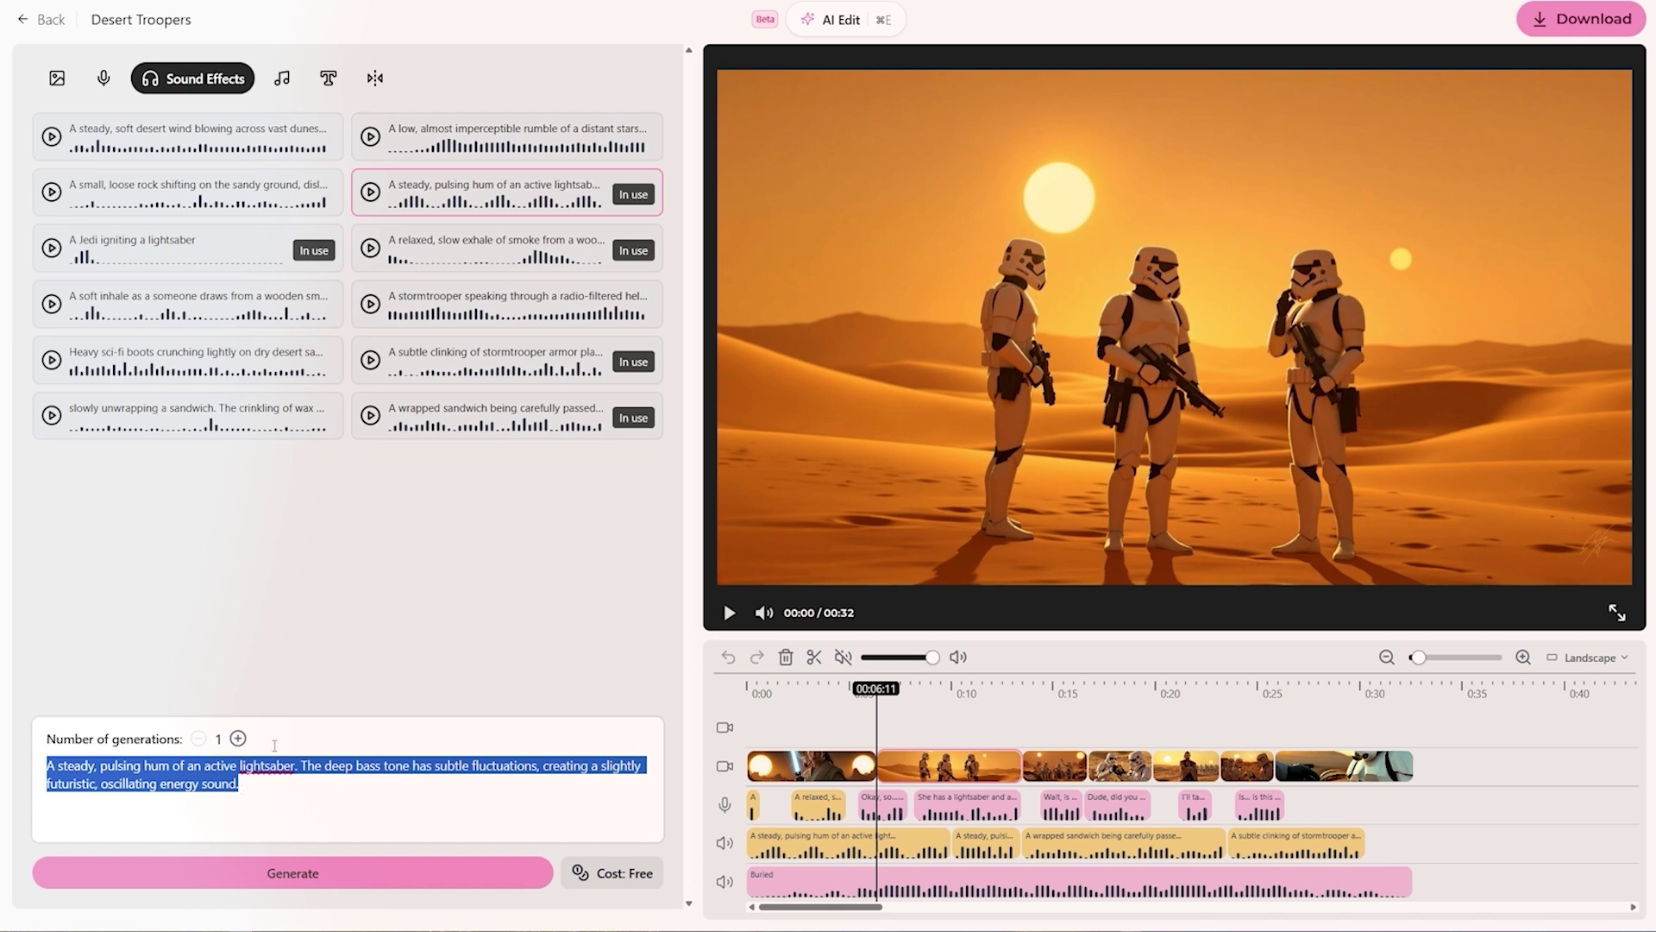
pyautogui.click(463, 432)
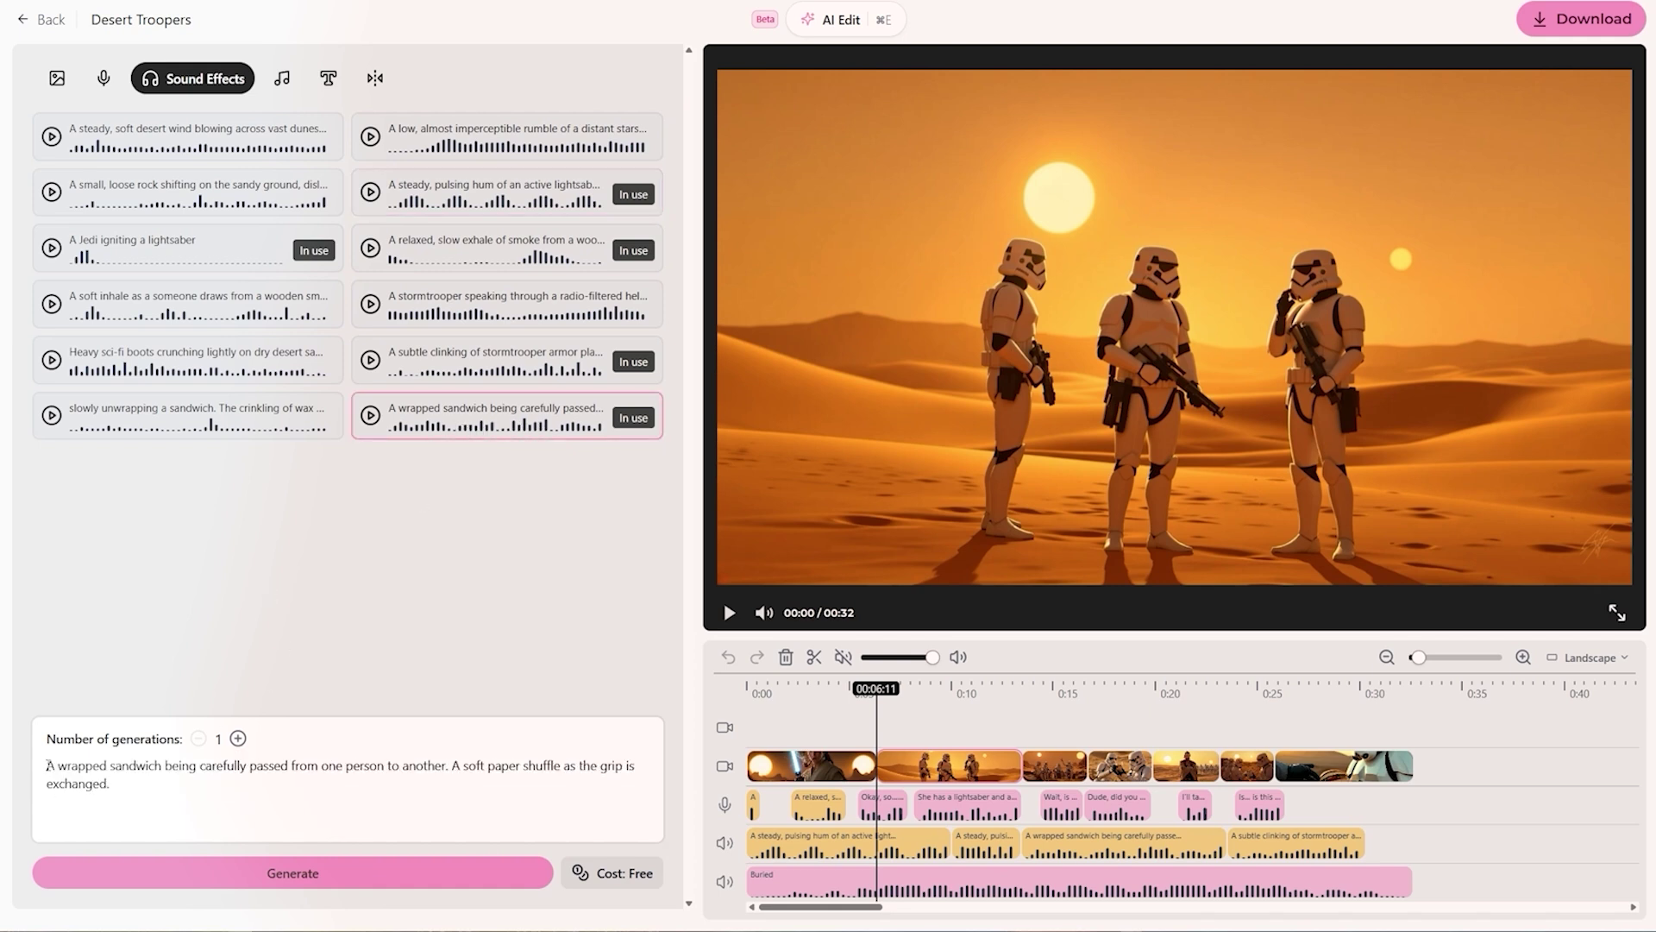
pyautogui.moveTo(48, 765); pyautogui.dragTo(230, 786)
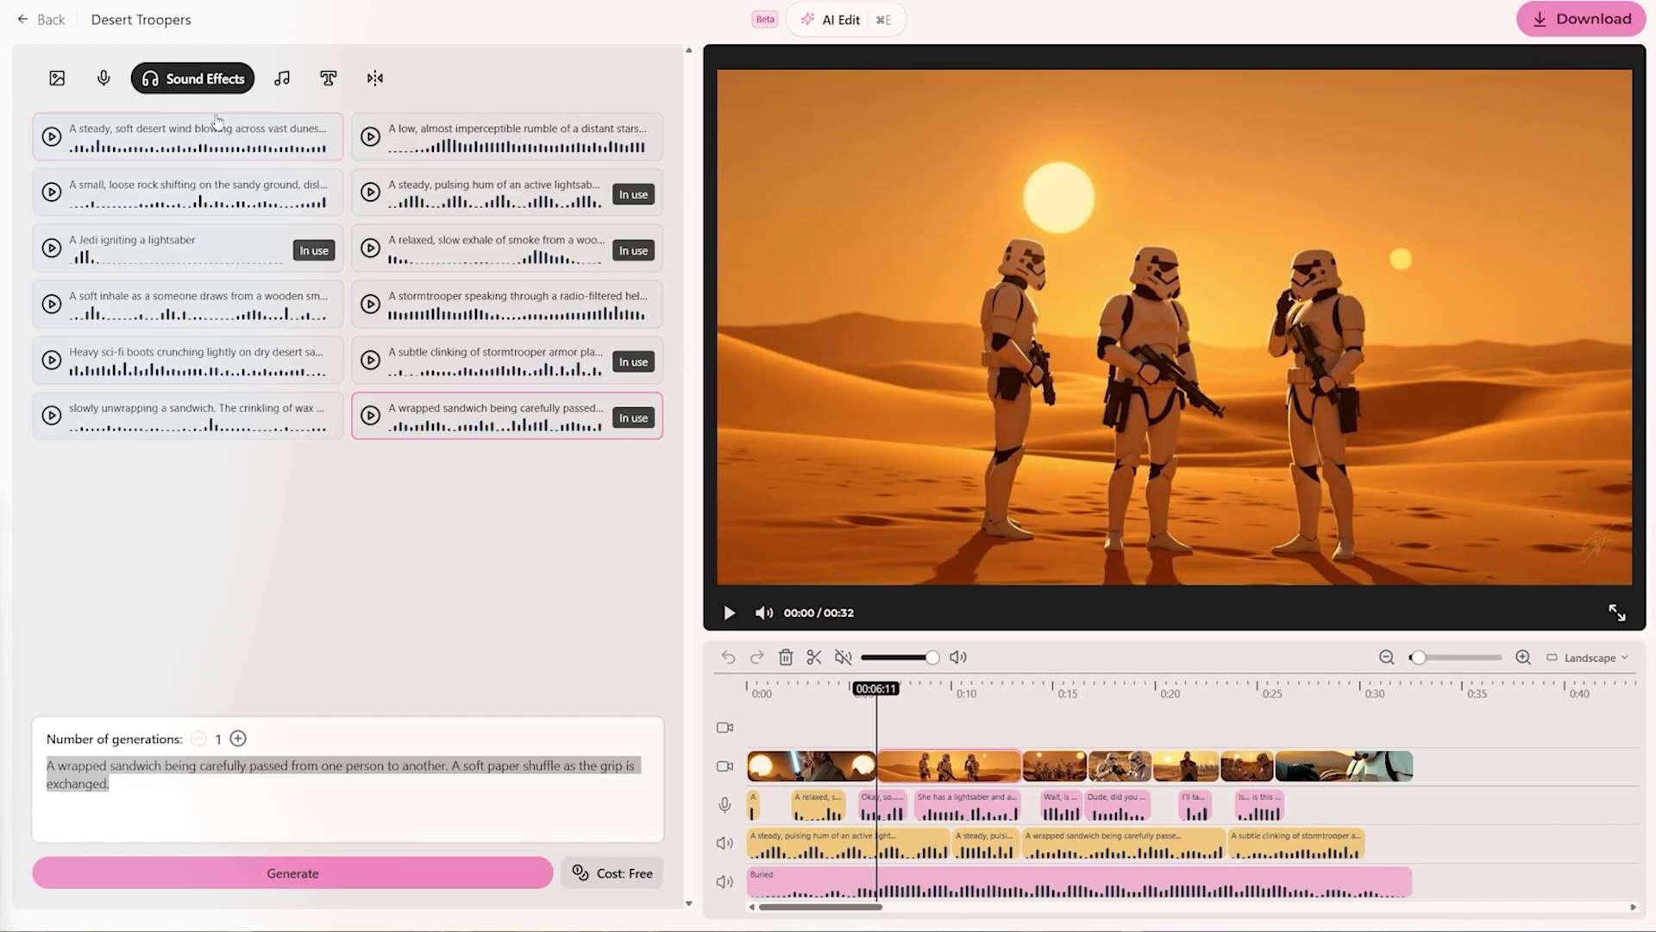
pyautogui.click(282, 77)
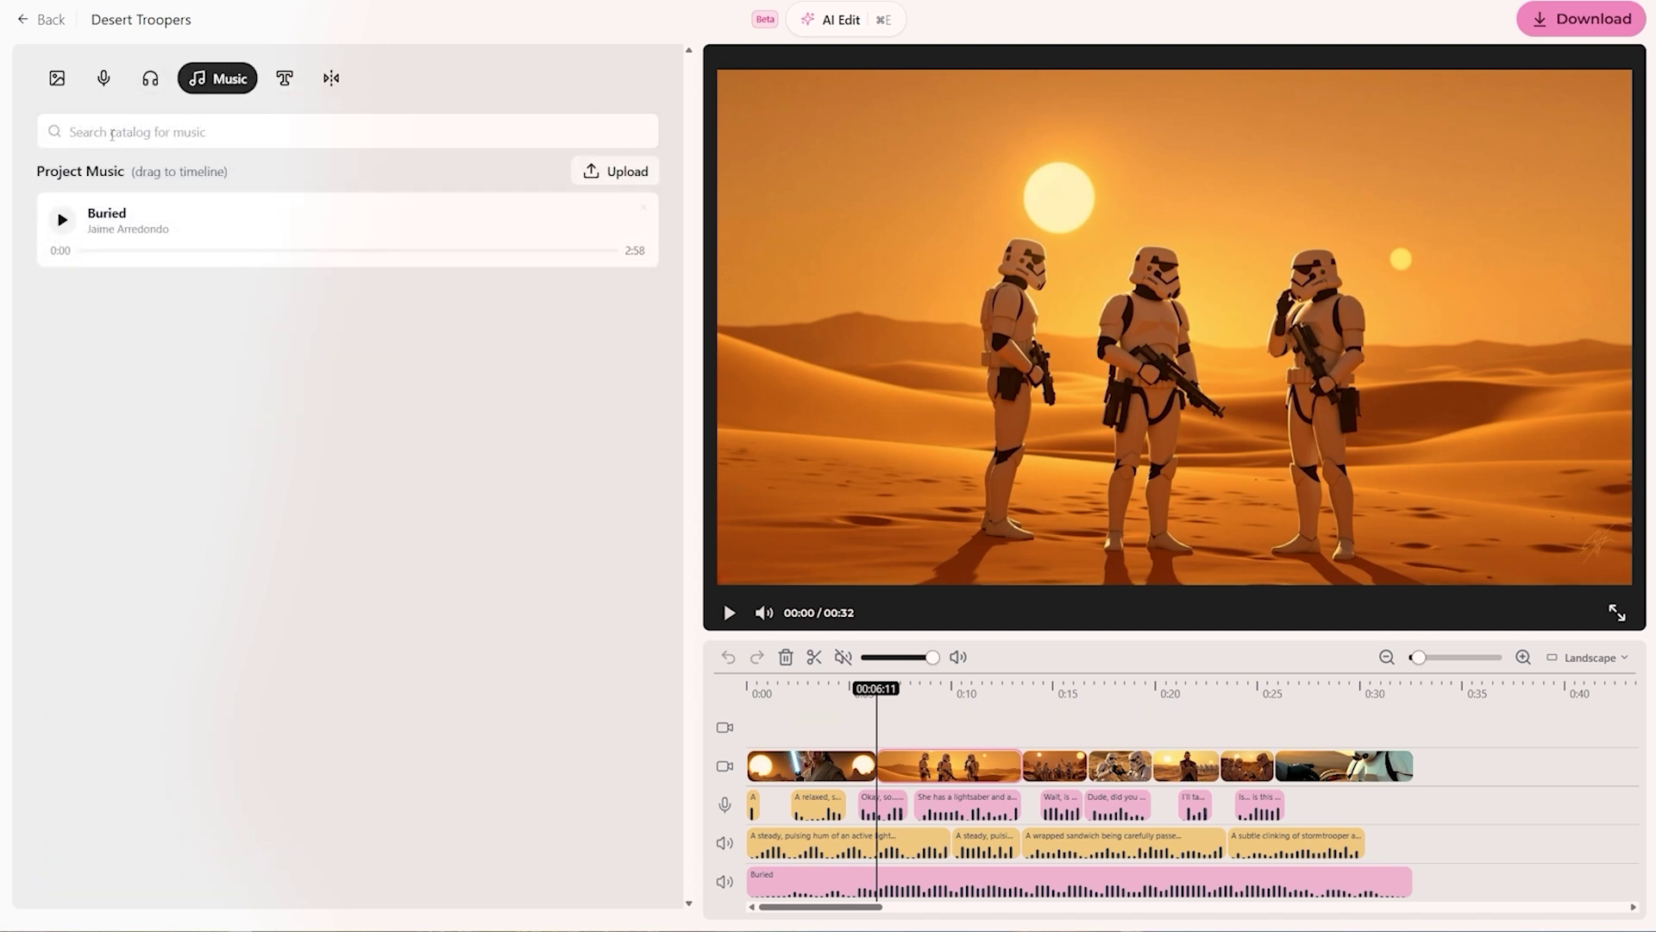
# Preview the Buried track, then search the music catalogue for 'war'
pyautogui.click(62, 221)
pyautogui.click(64, 226)
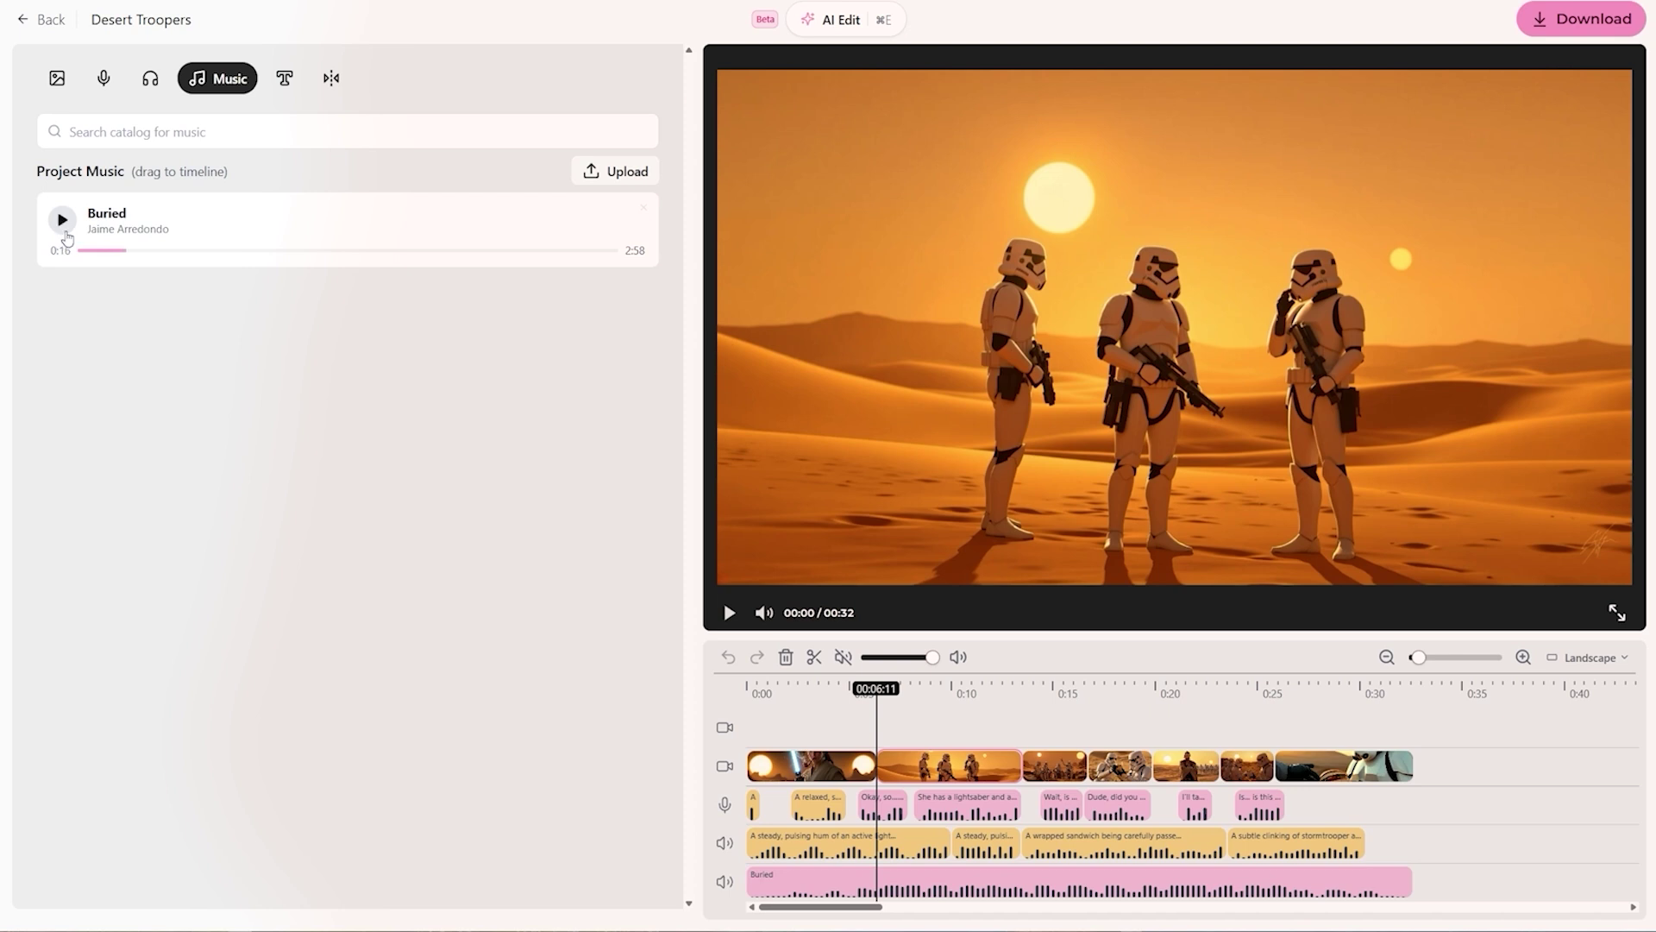
pyautogui.click(103, 134)
pyautogui.write('war')
pyautogui.press('Return')
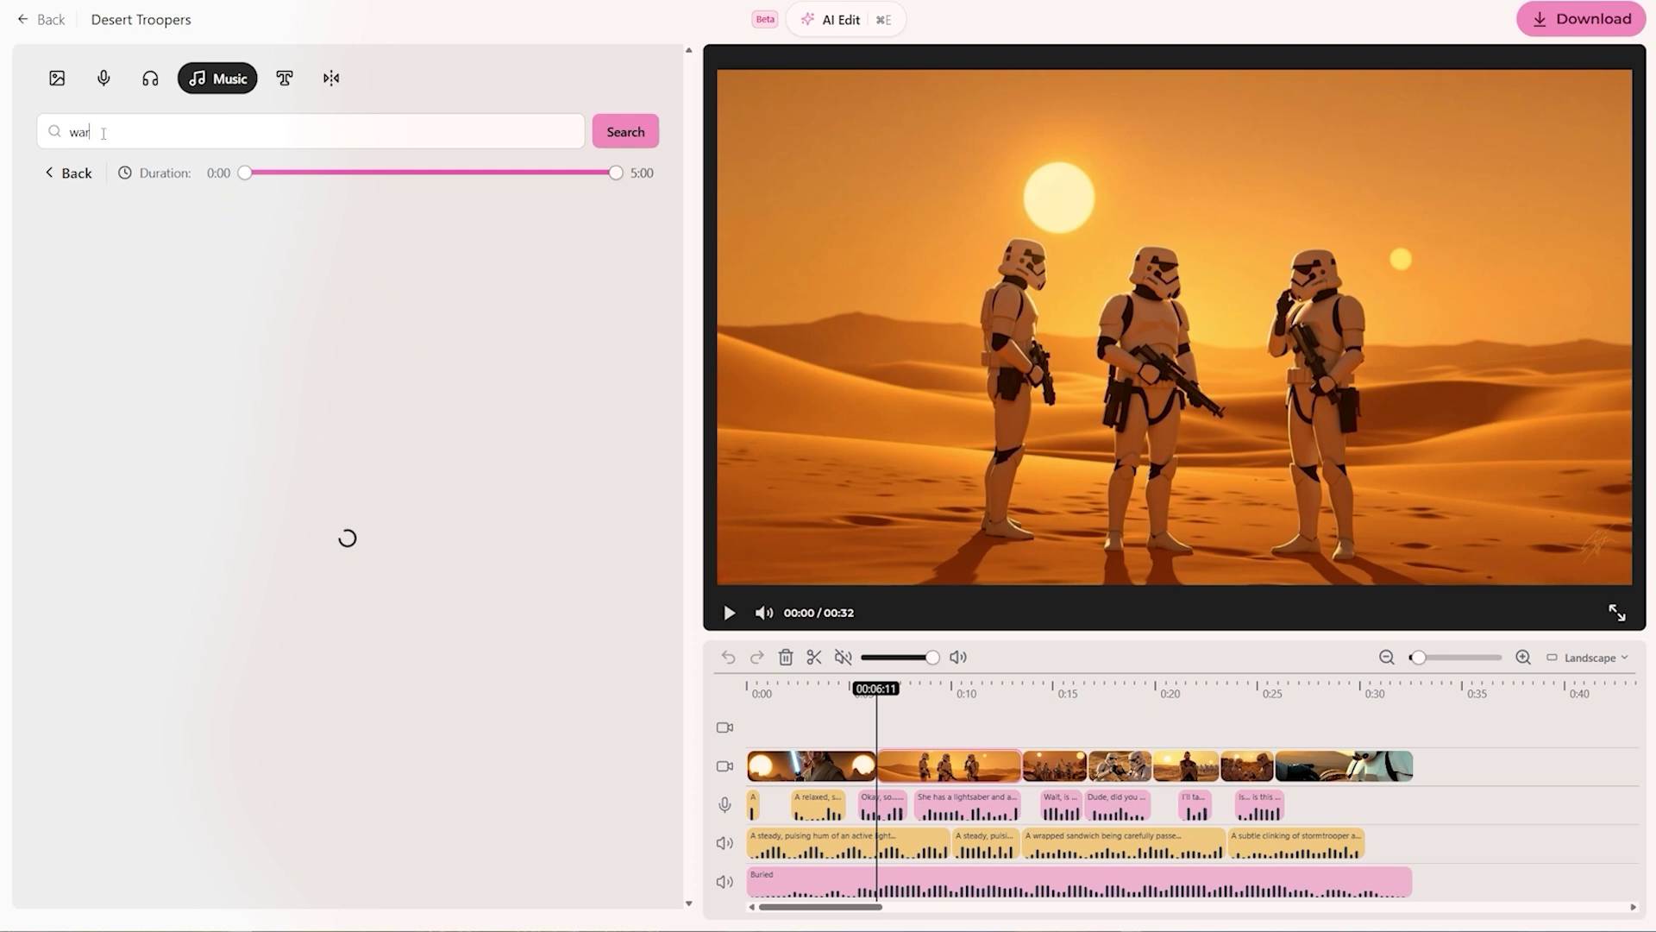
# Audition War Paint from the results and scrub the playhead to the sandwich scene
pyautogui.scroll(-4, 662, 257)
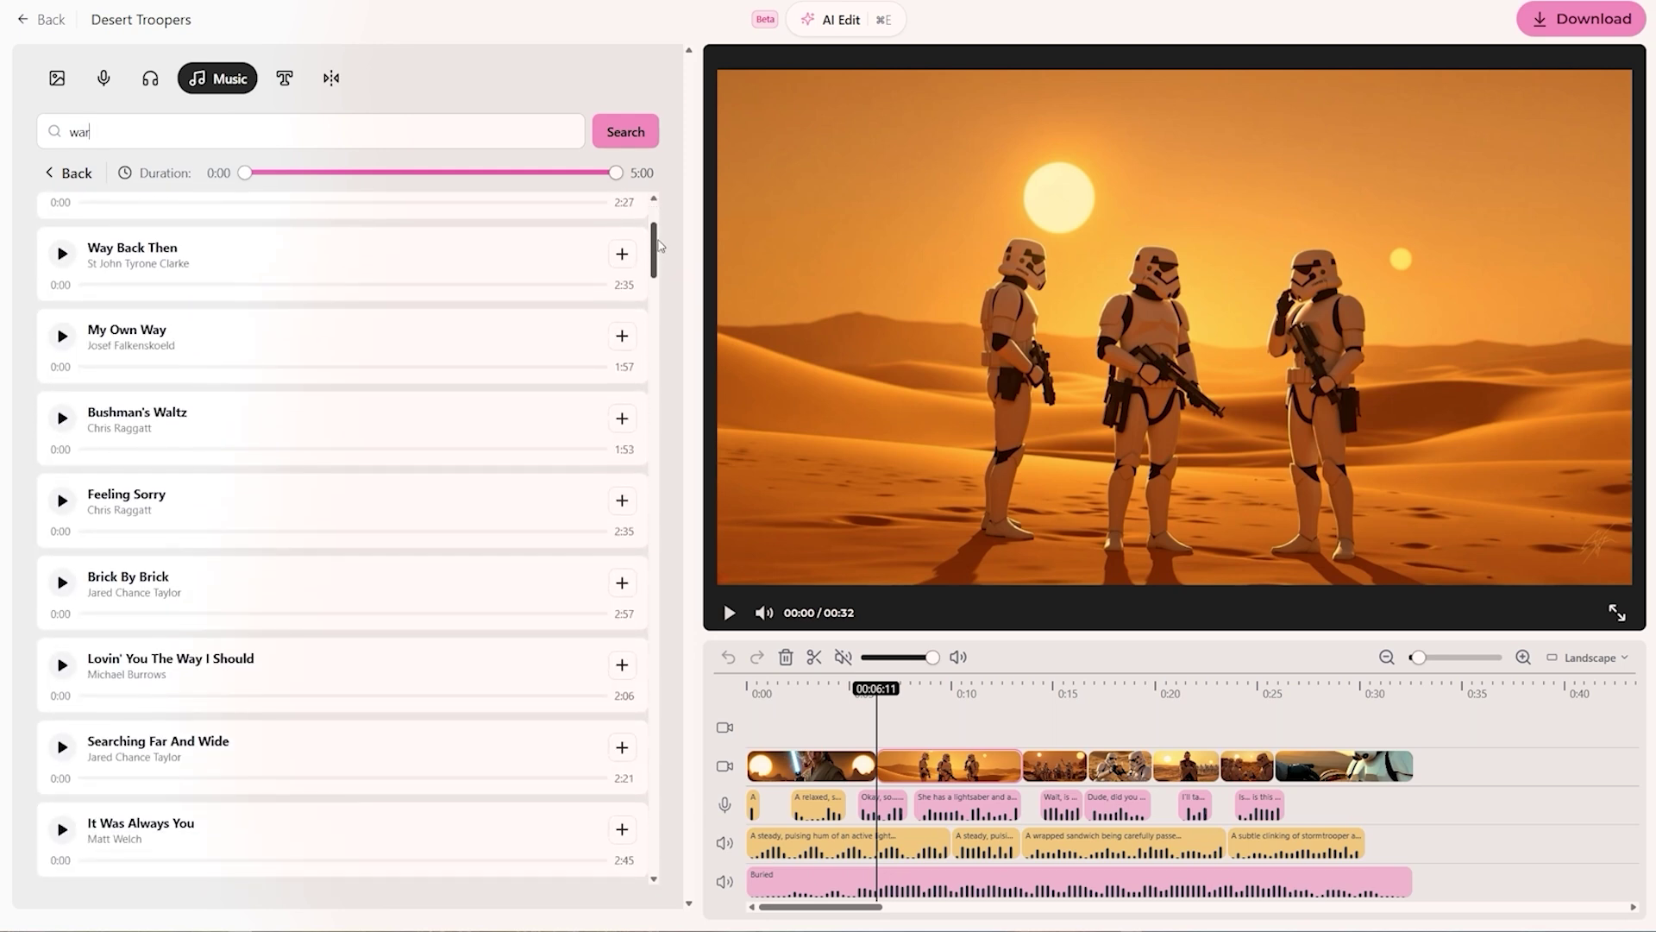
pyautogui.scroll(-2, 661, 257)
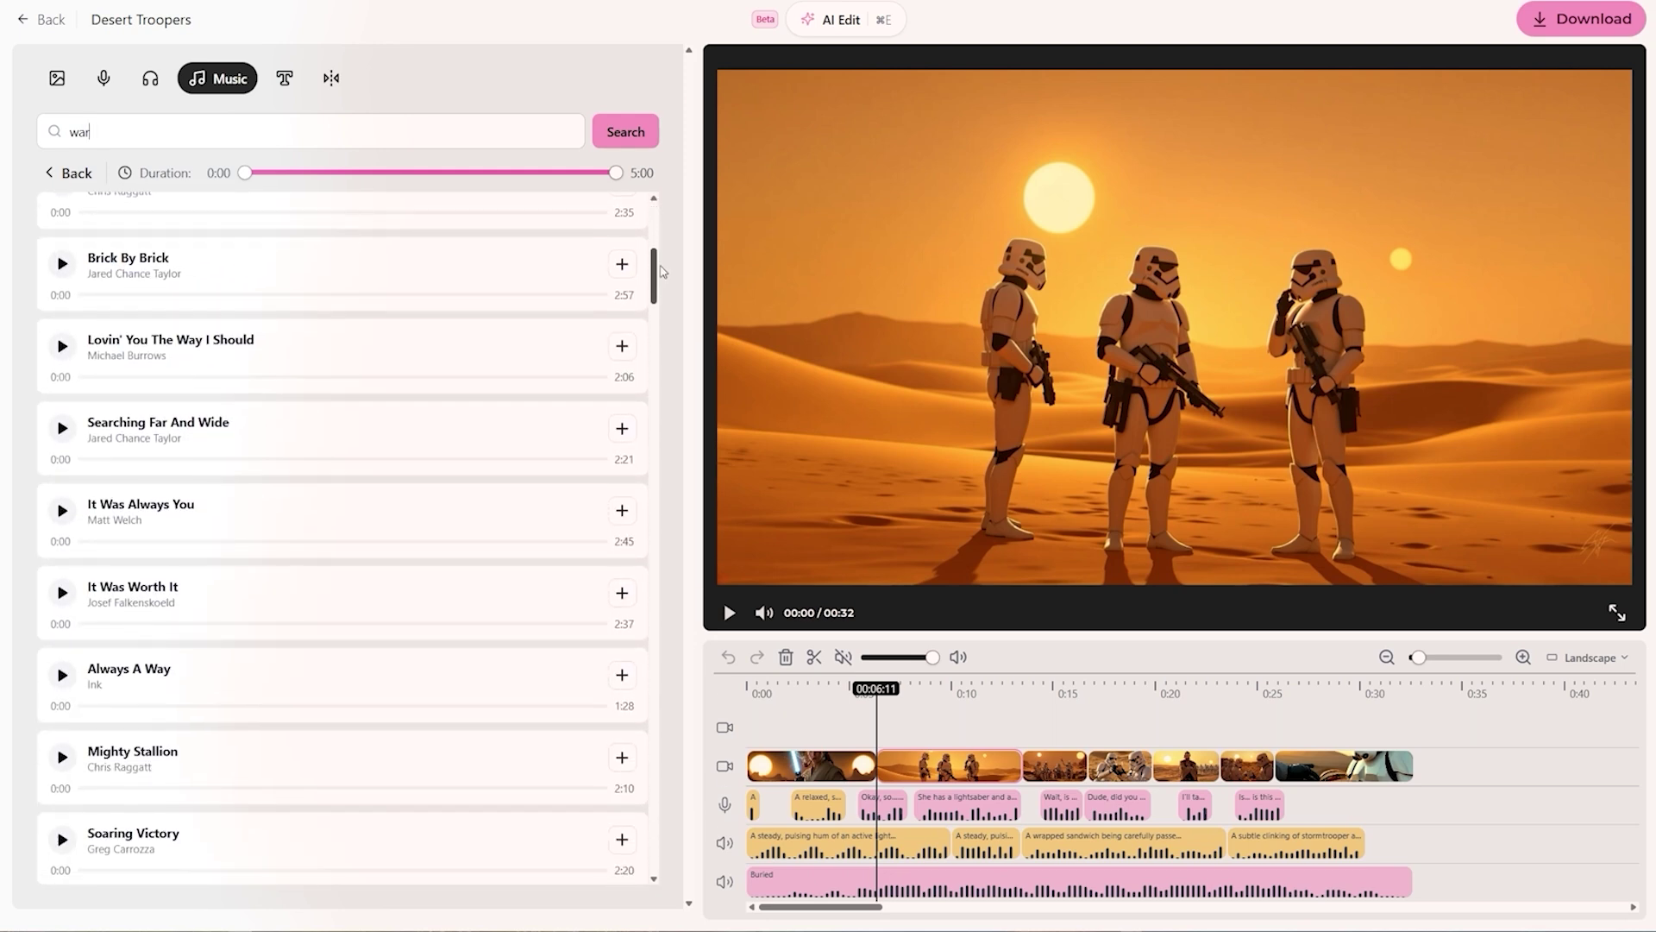
pyautogui.moveTo(656, 272); pyautogui.dragTo(655, 319)
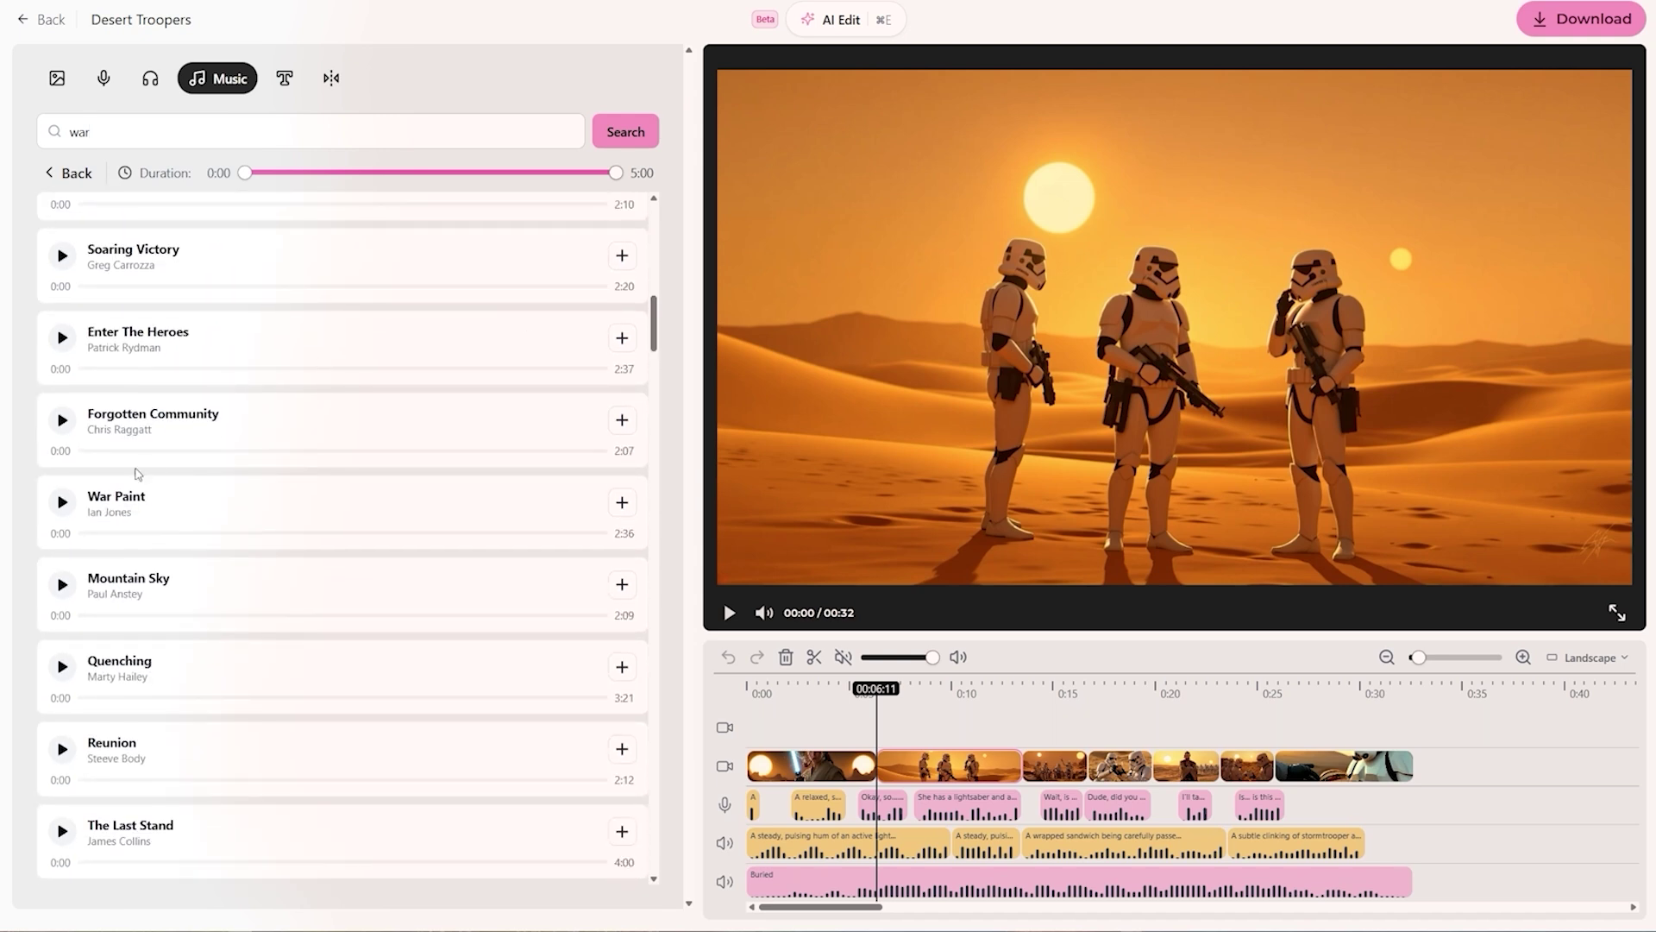
pyautogui.click(62, 502)
pyautogui.click(108, 498)
pyautogui.moveTo(94, 498); pyautogui.dragTo(187, 504)
pyautogui.moveTo(772, 690)
pyautogui.mouseDown()
pyautogui.moveTo(830, 707)
pyautogui.moveTo(1116, 713)
pyautogui.mouseUp()
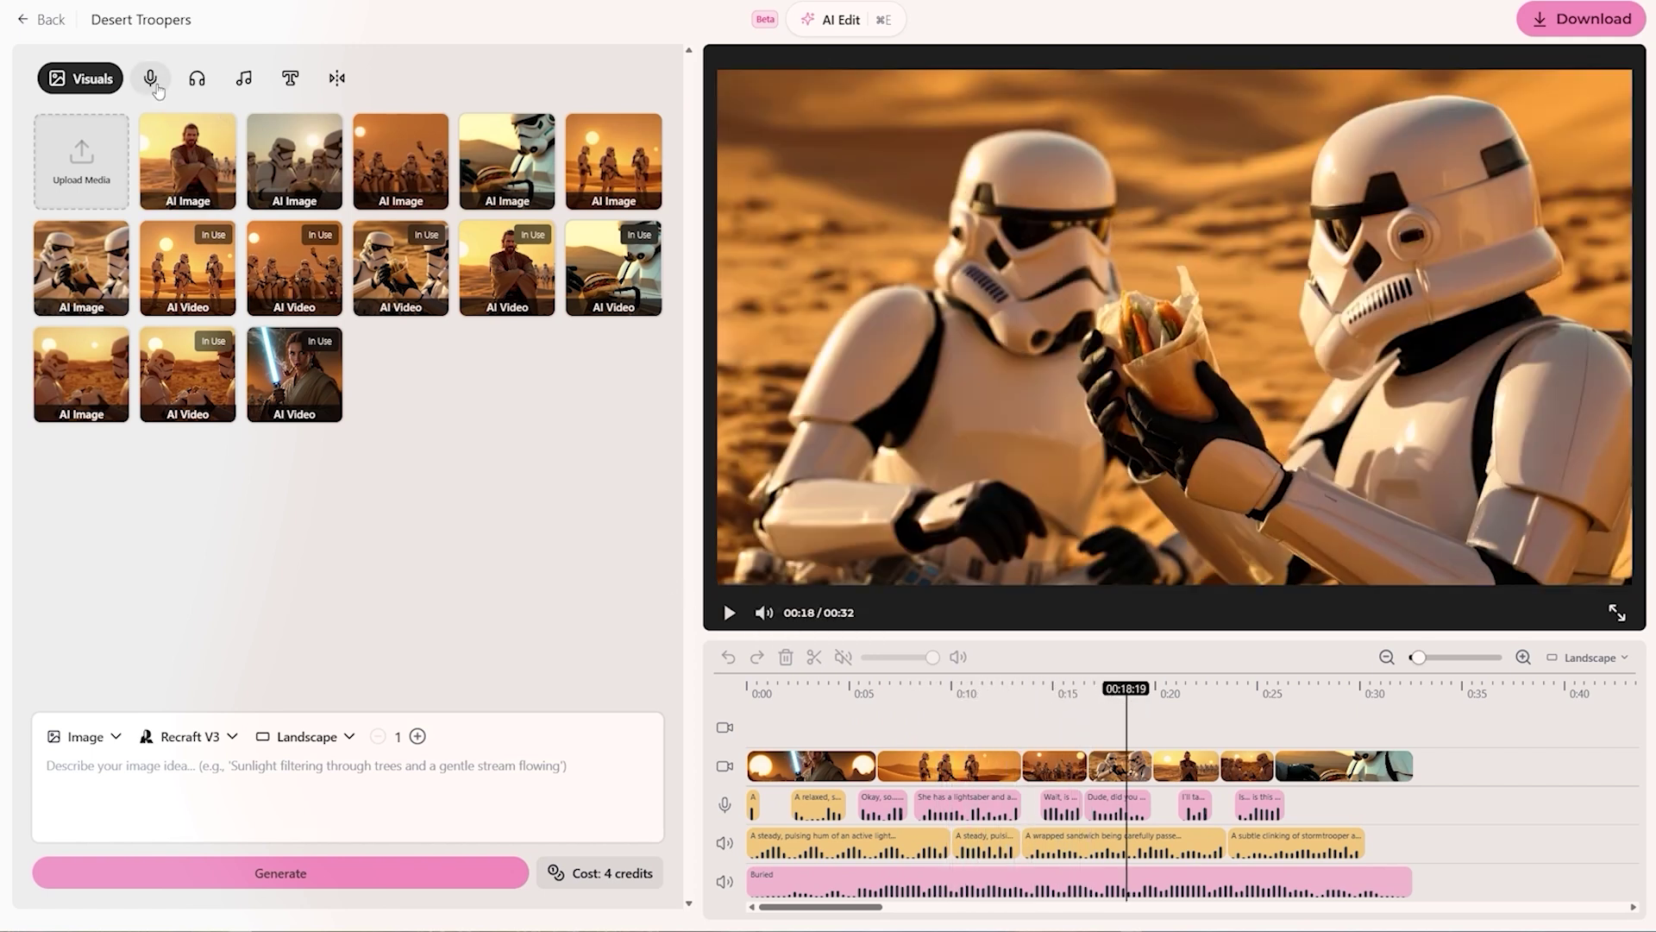
# Append the third row-two trooper AI video clip to the end of the video track
pyautogui.click(150, 79)
pyautogui.click(220, 90)
pyautogui.click(281, 79)
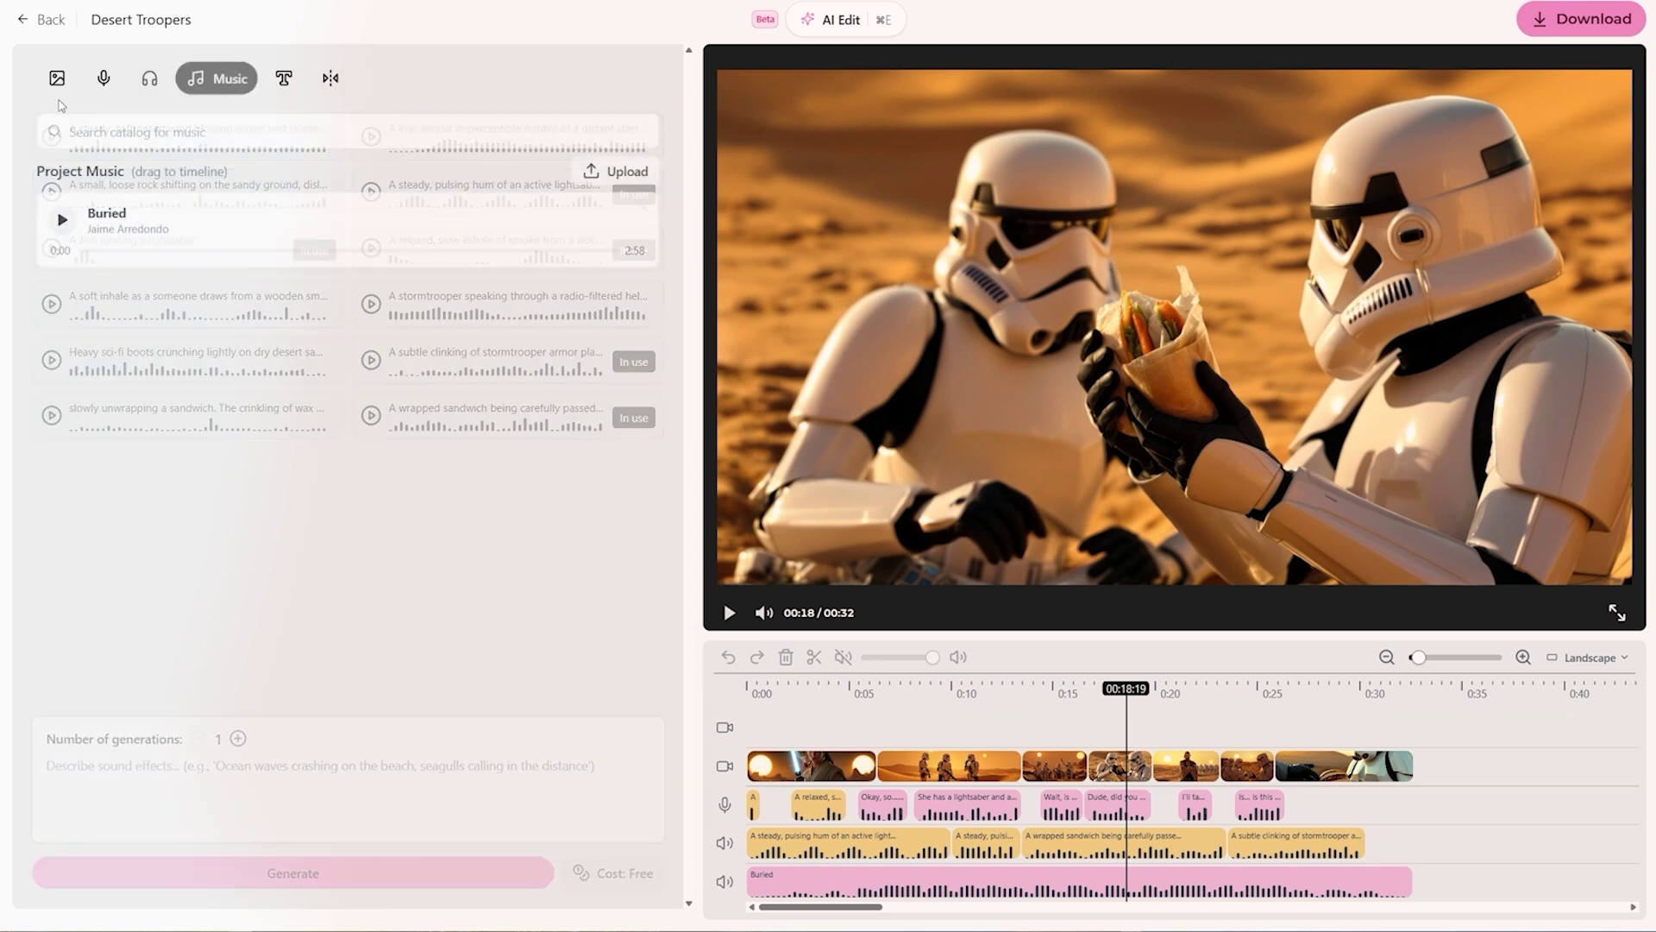
pyautogui.click(57, 85)
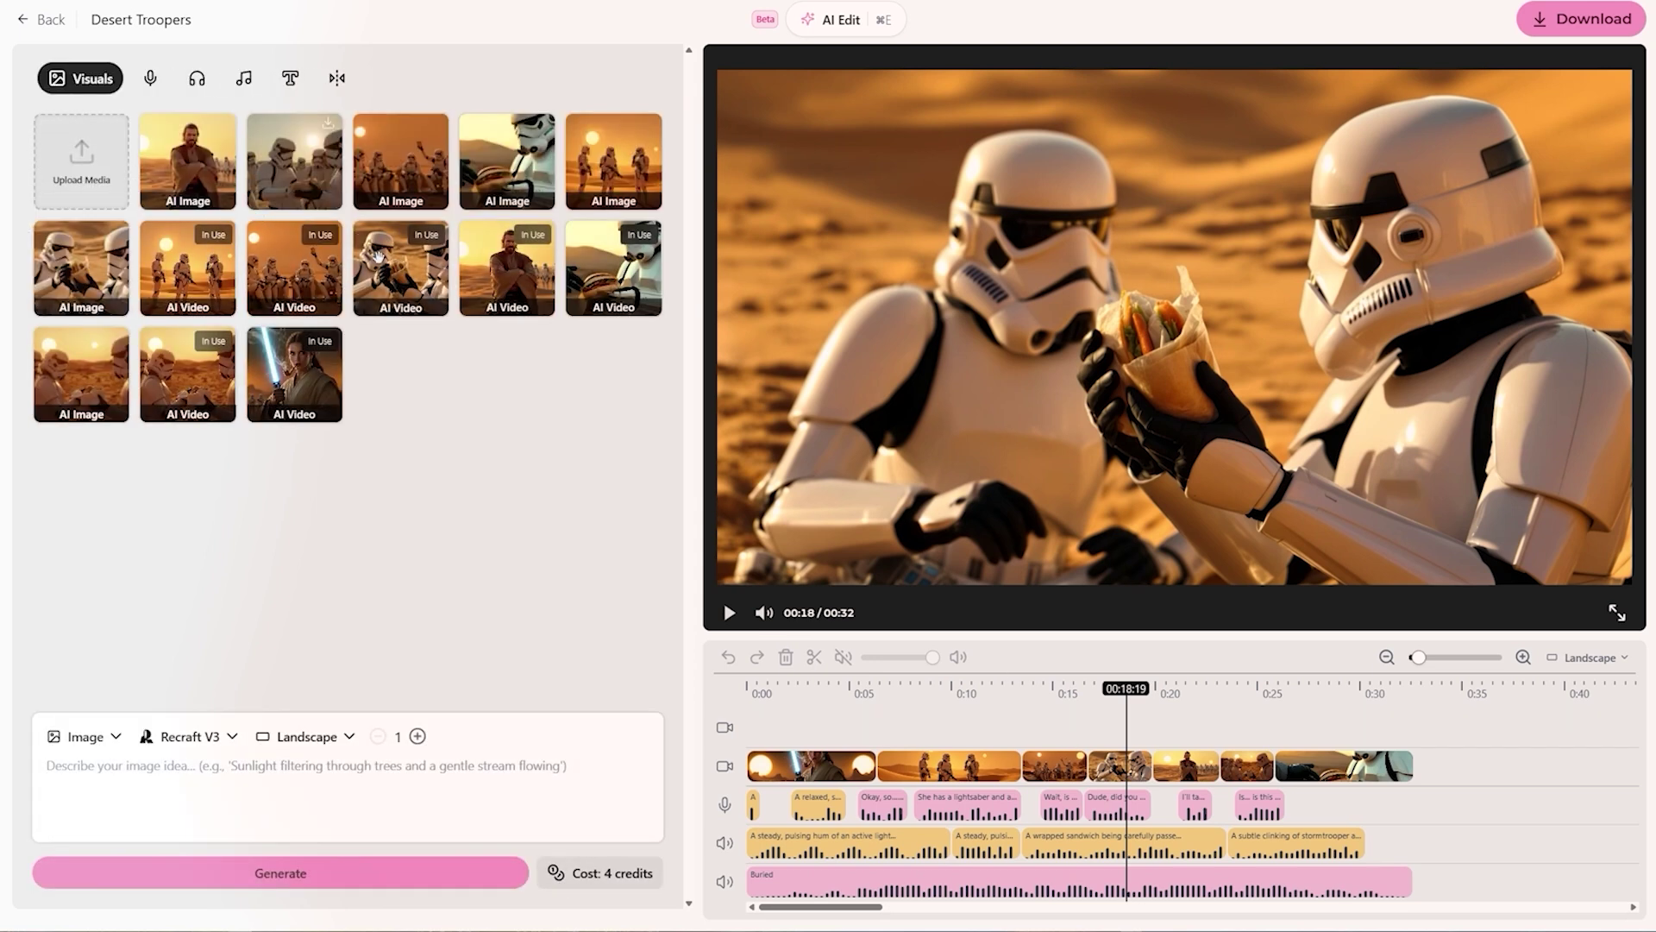
pyautogui.moveTo(296, 276); pyautogui.dragTo(1467, 771)
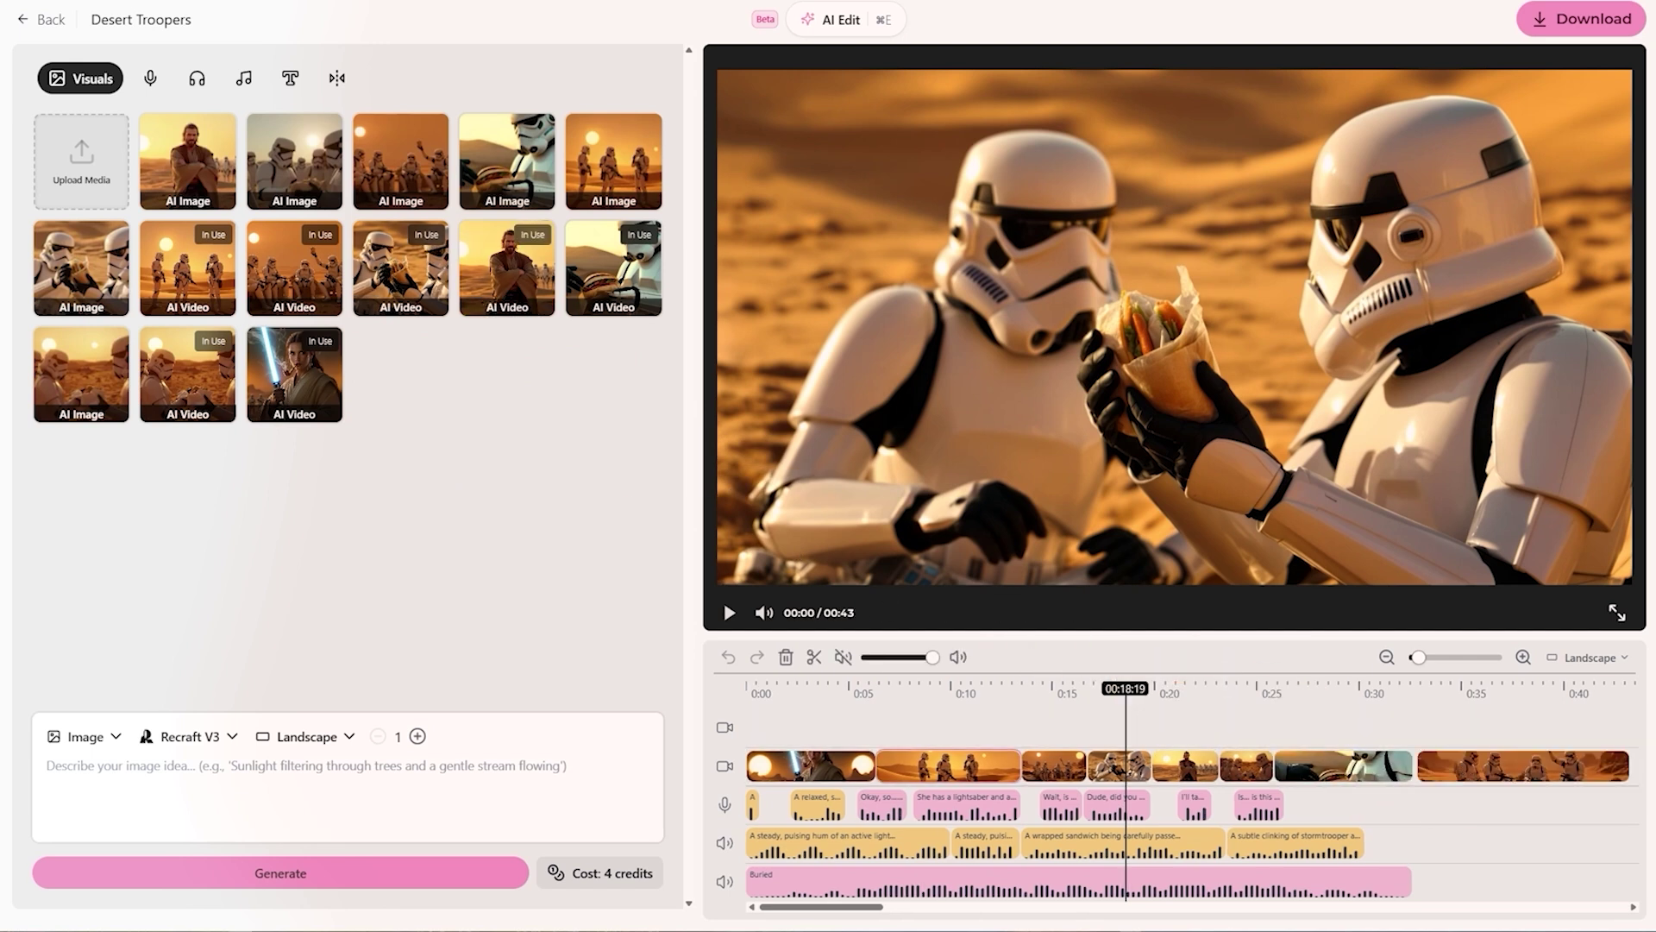
# Drop the 'Is... is this how we negotiate now?' voiceover under the final clip and play from 0:33
pyautogui.click(150, 77)
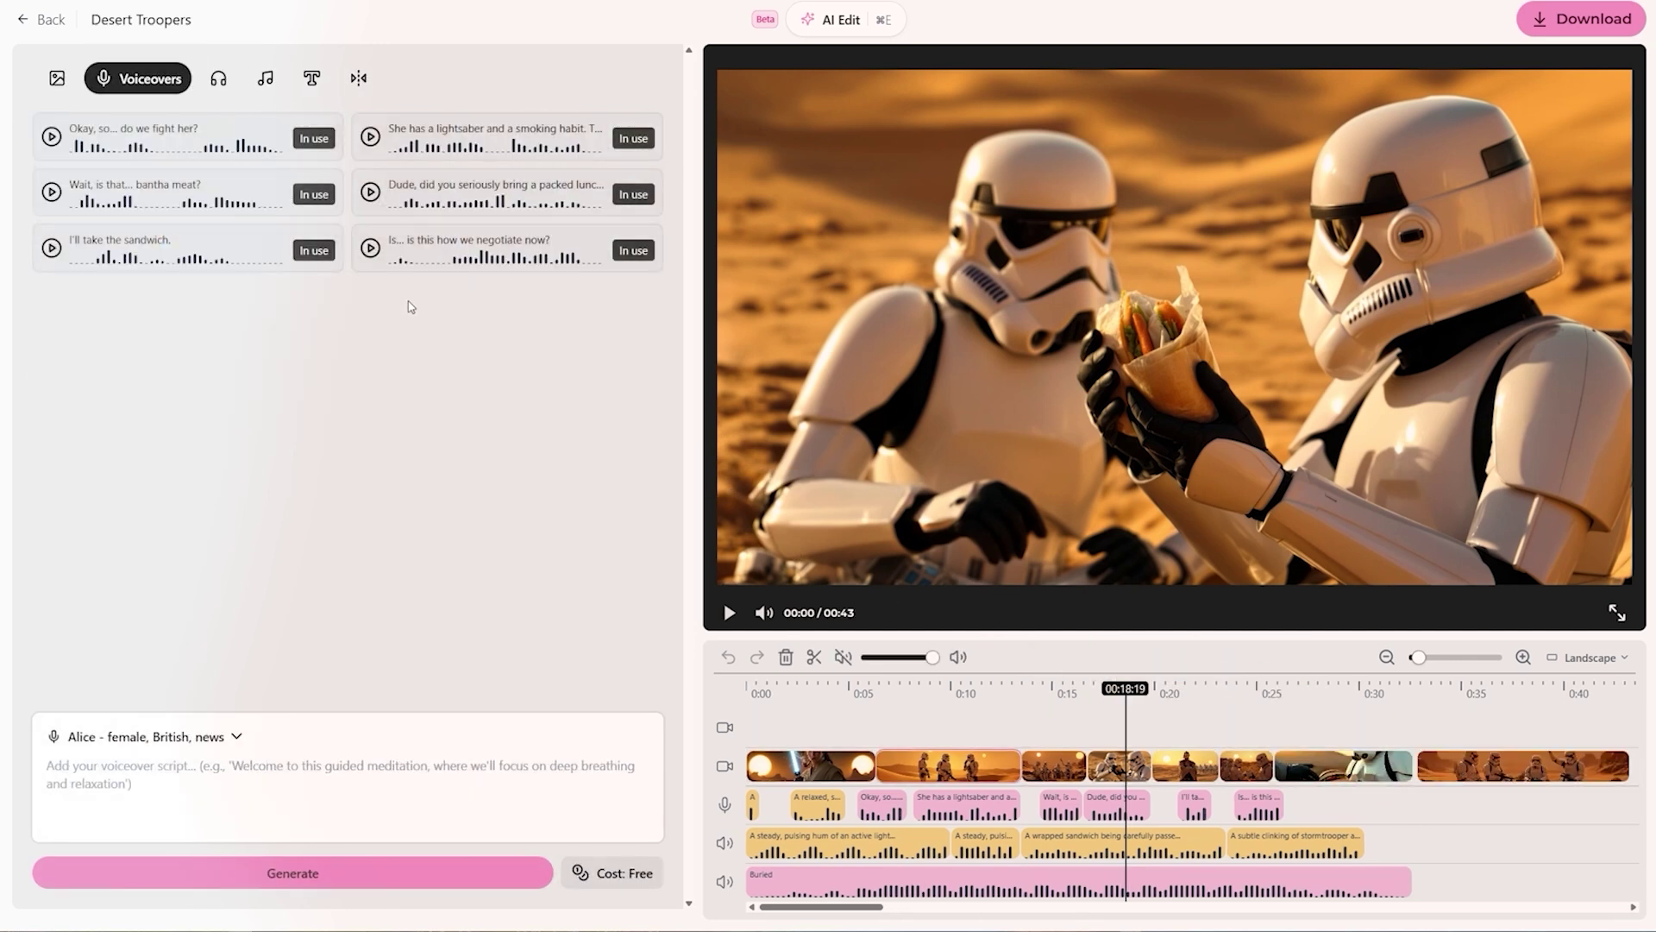
pyautogui.moveTo(435, 259); pyautogui.dragTo(1466, 844)
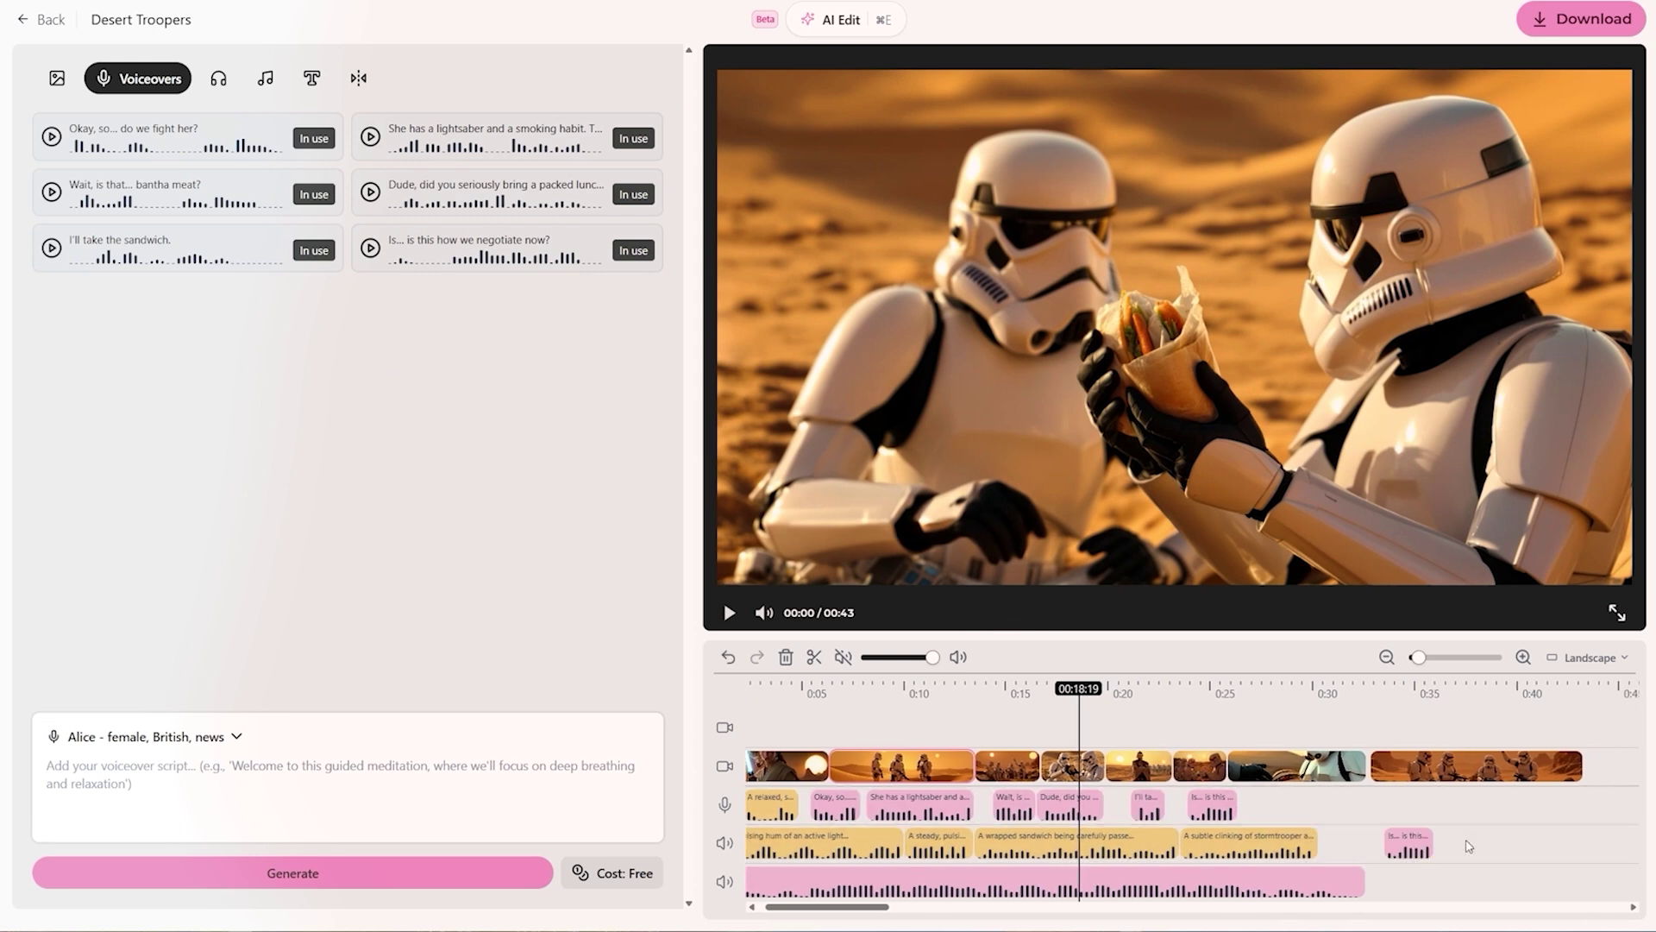
pyautogui.click(1375, 693)
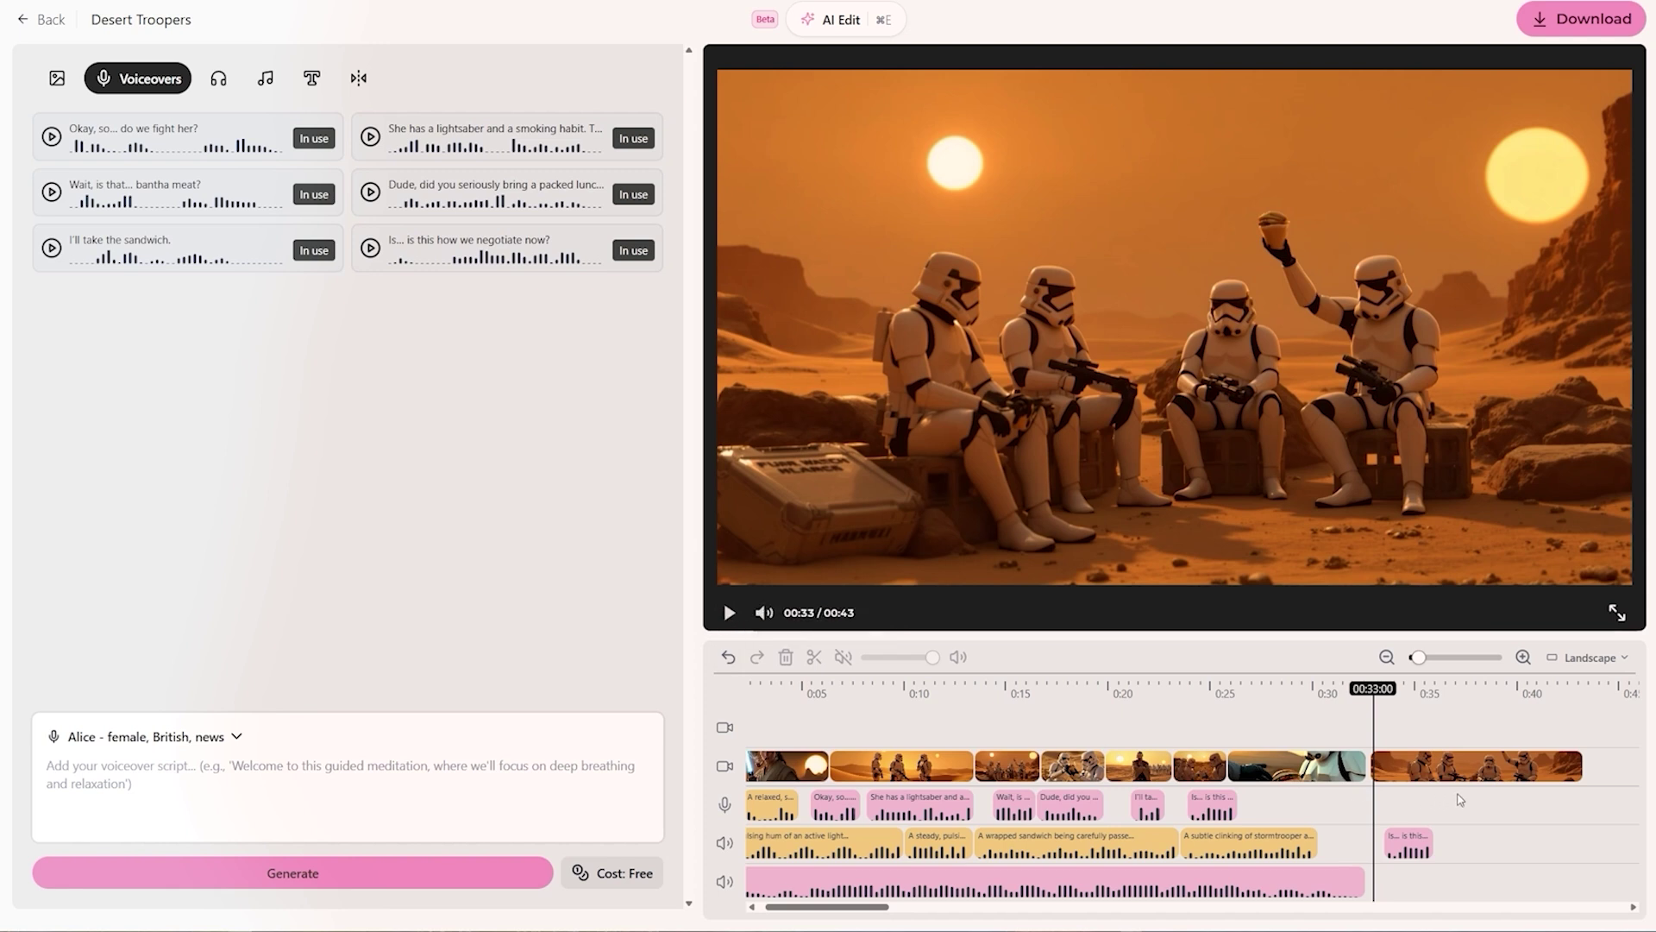
pyautogui.click(1427, 774)
pyautogui.click(1407, 845)
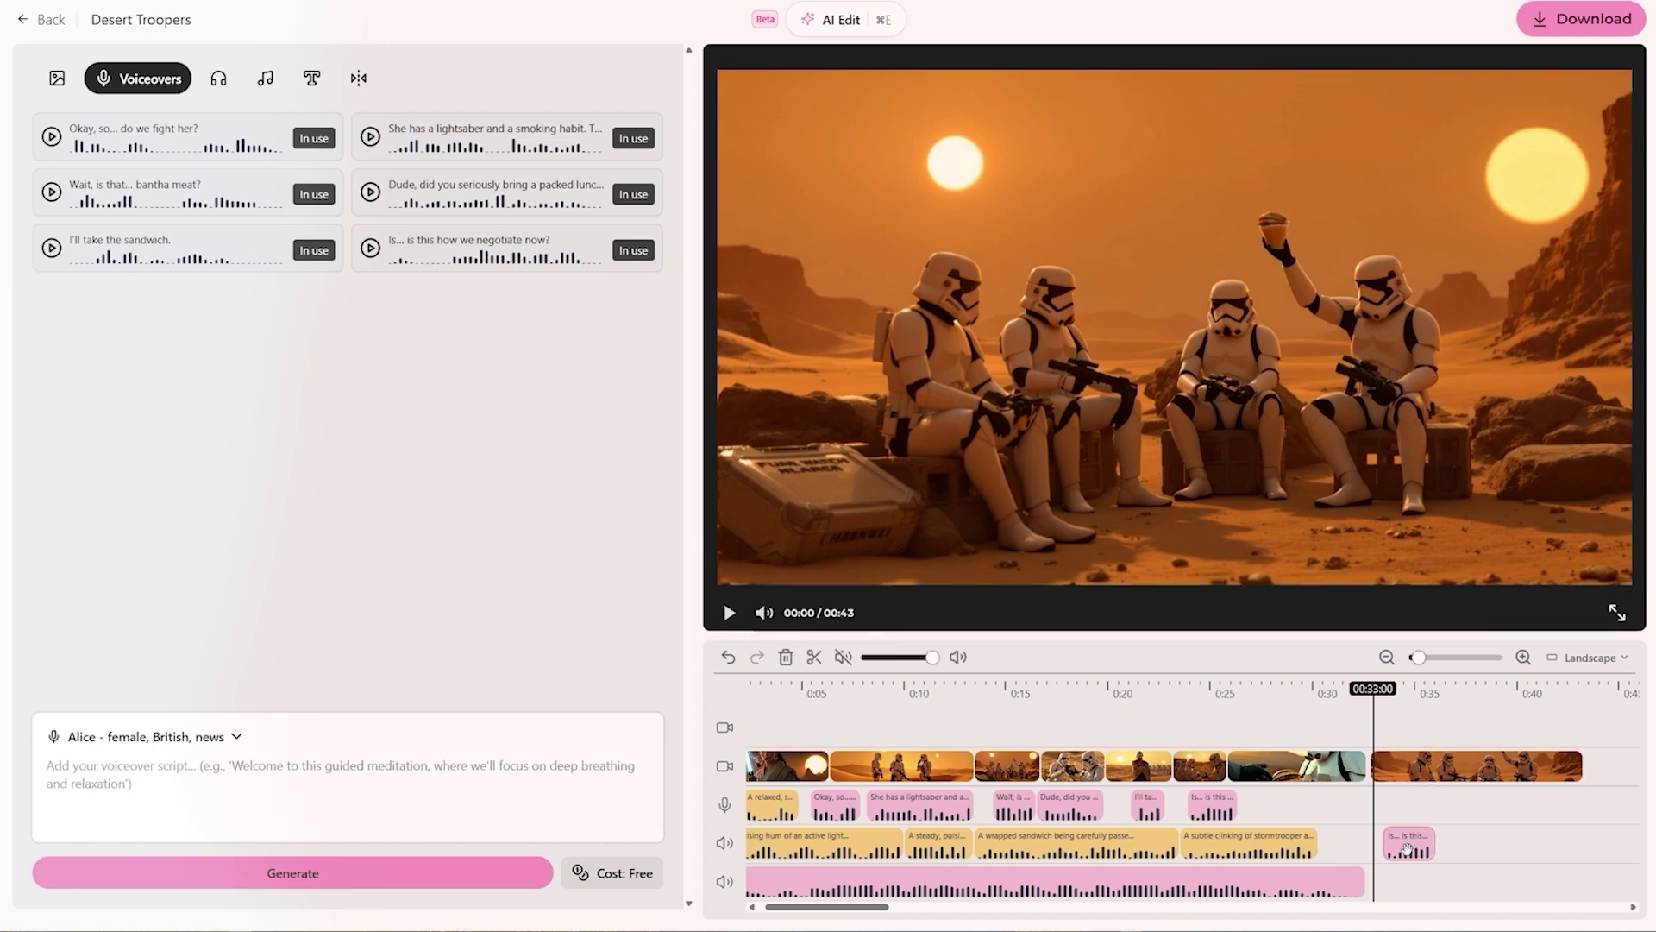
pyautogui.click(729, 612)
pyautogui.click(729, 612)
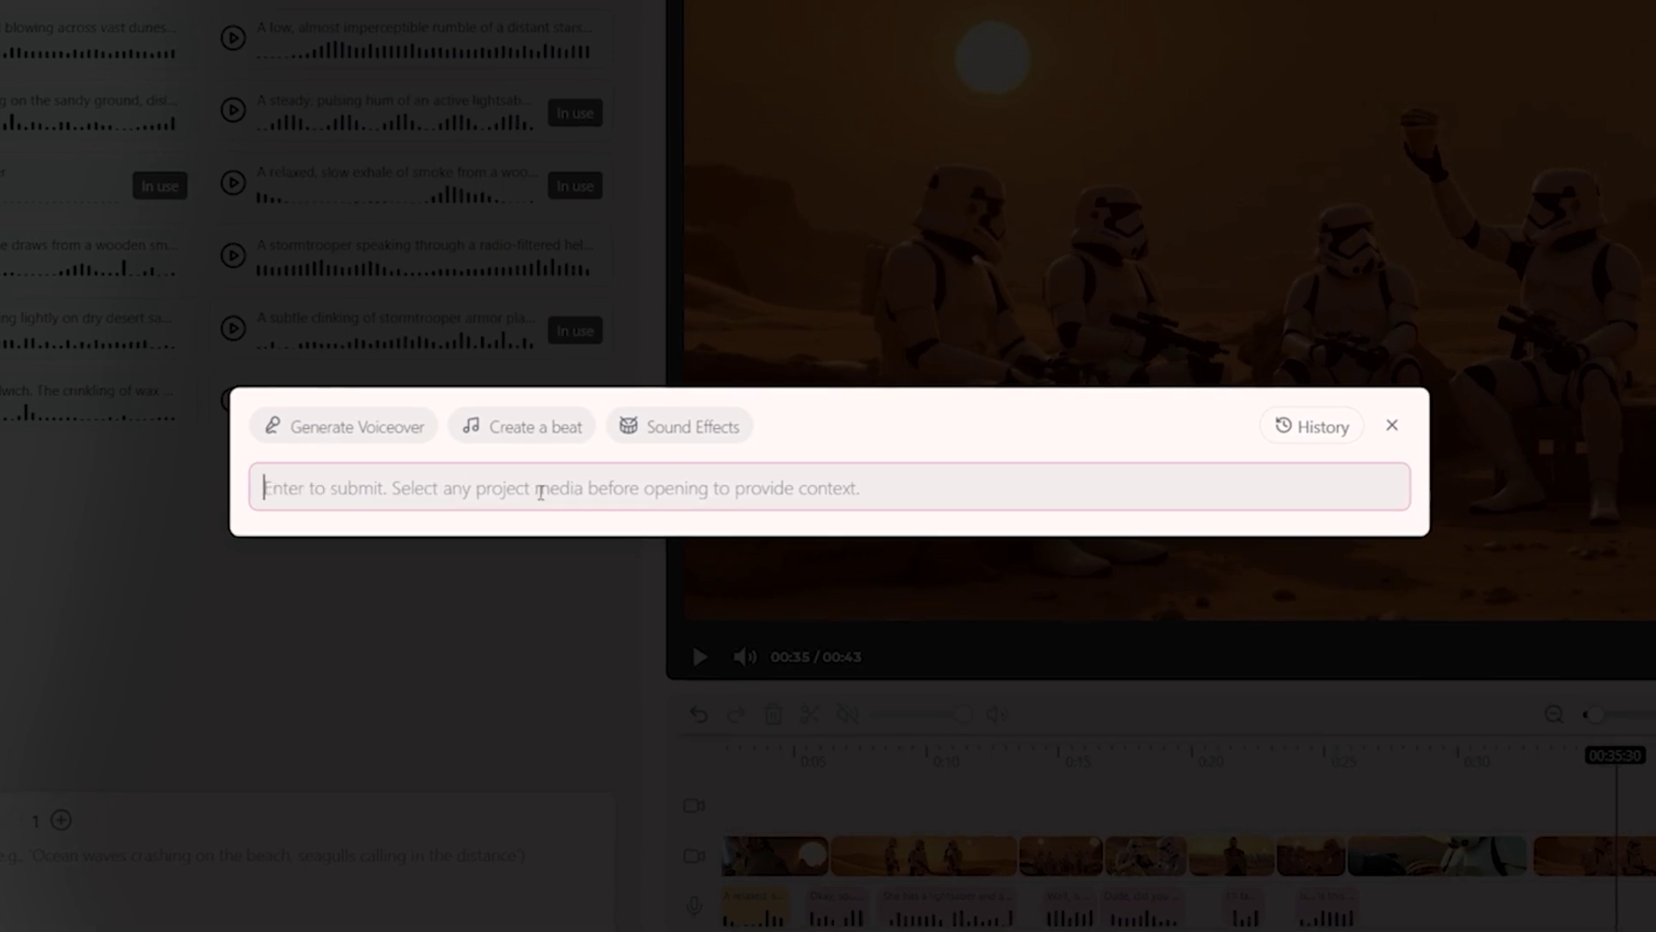
# Try the voiceover and beat-making prompt suggestions in the AI Edit box
pyautogui.click(349, 441)
pyautogui.moveTo(269, 491); pyautogui.dragTo(714, 491)
pyautogui.moveTo(864, 489); pyautogui.dragTo(931, 488)
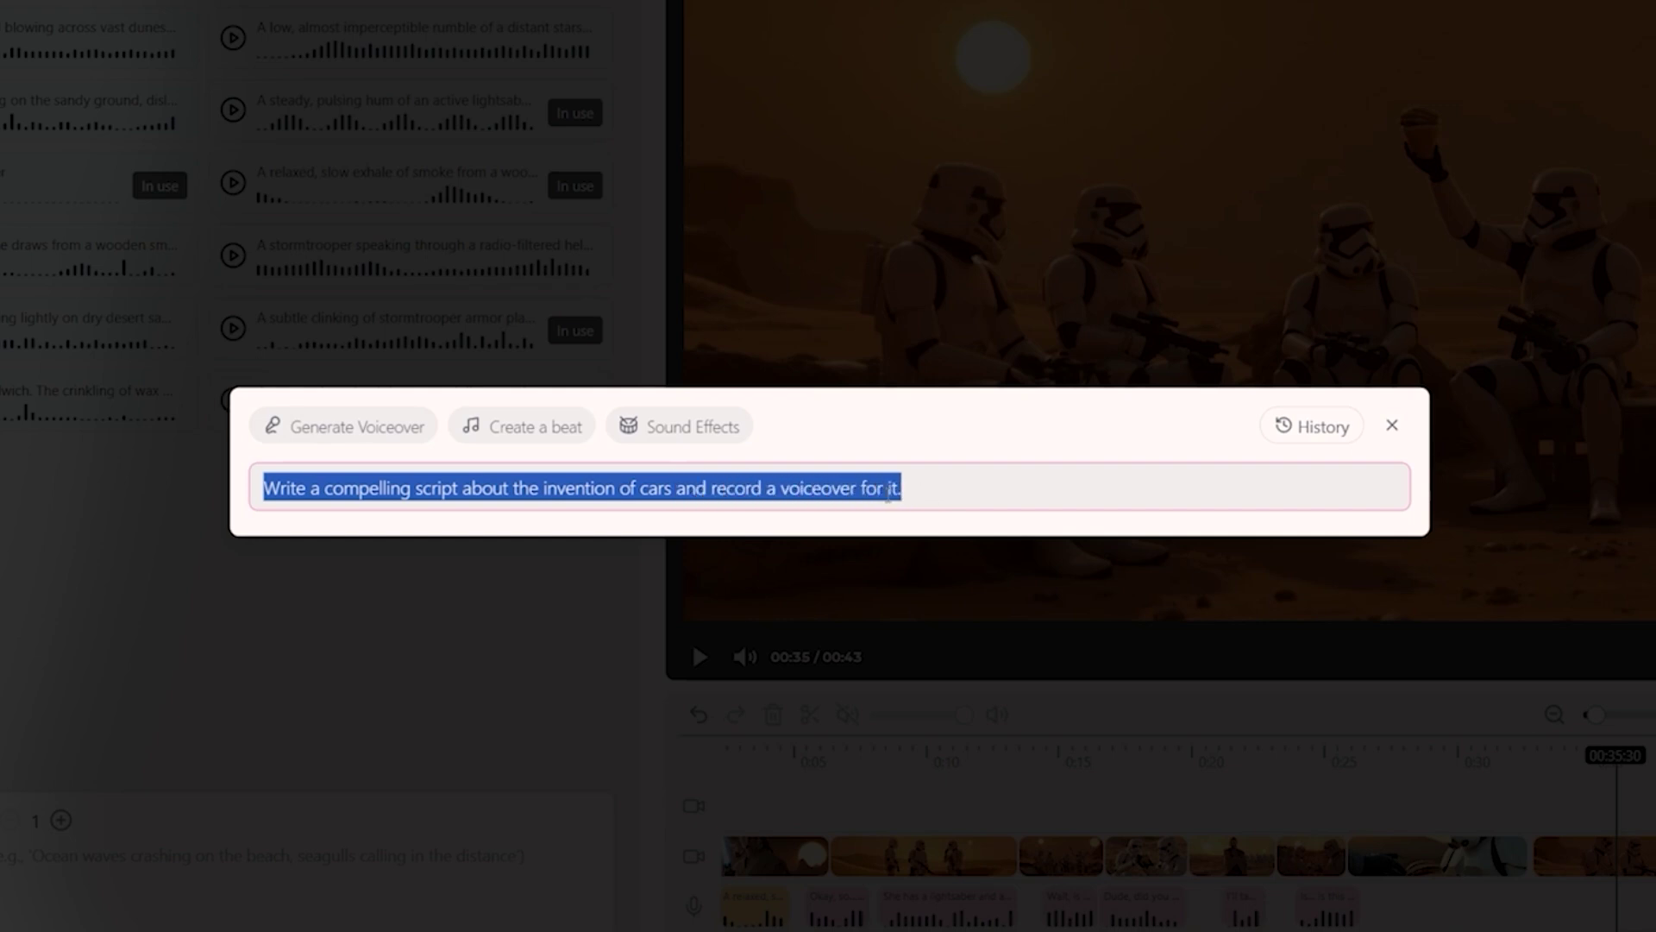
pyautogui.click(509, 446)
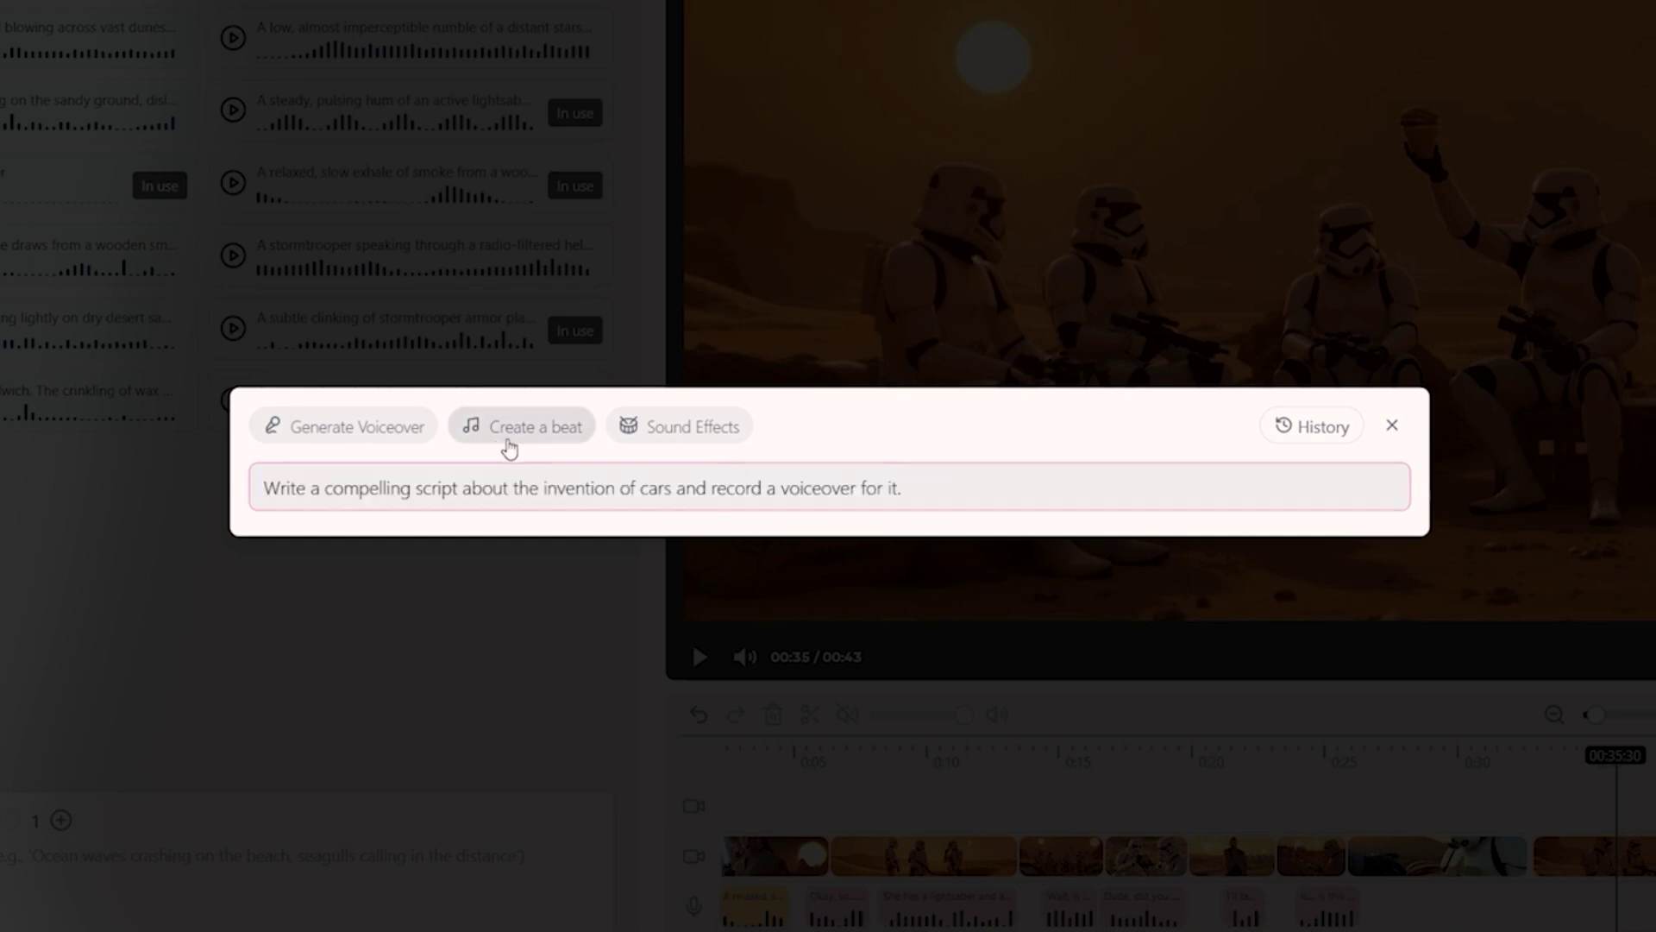
pyautogui.moveTo(263, 488); pyautogui.dragTo(681, 490)
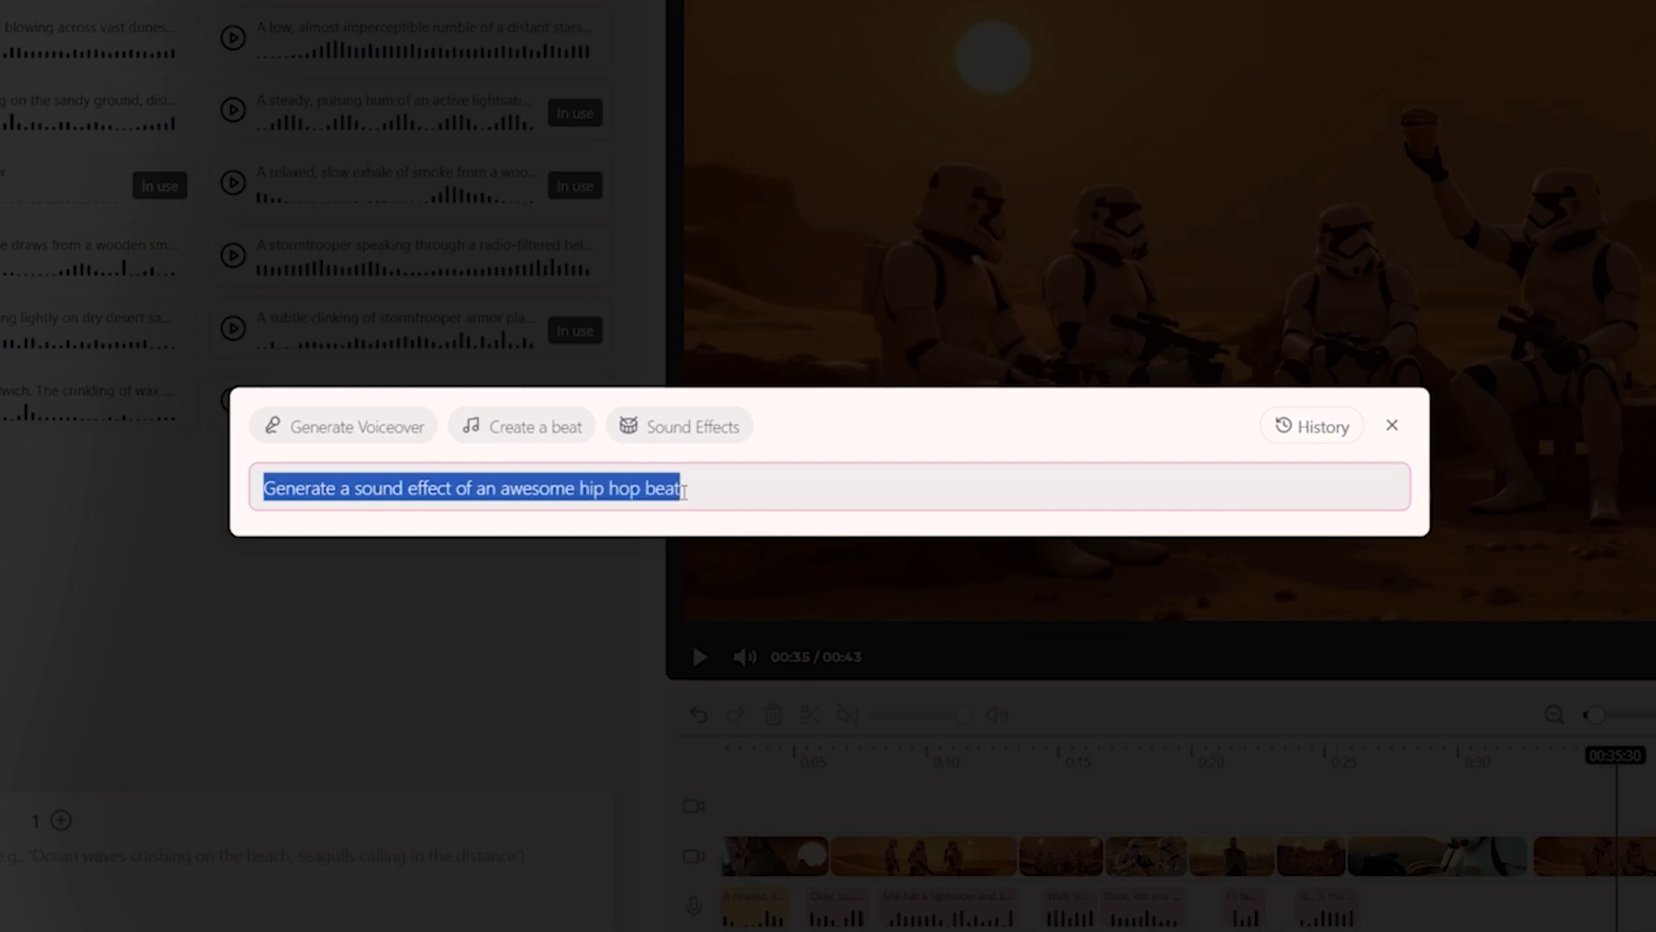
# Edit the sound effects suggestion to 'Generate some more sound effects…' and submit it
pyautogui.click(663, 446)
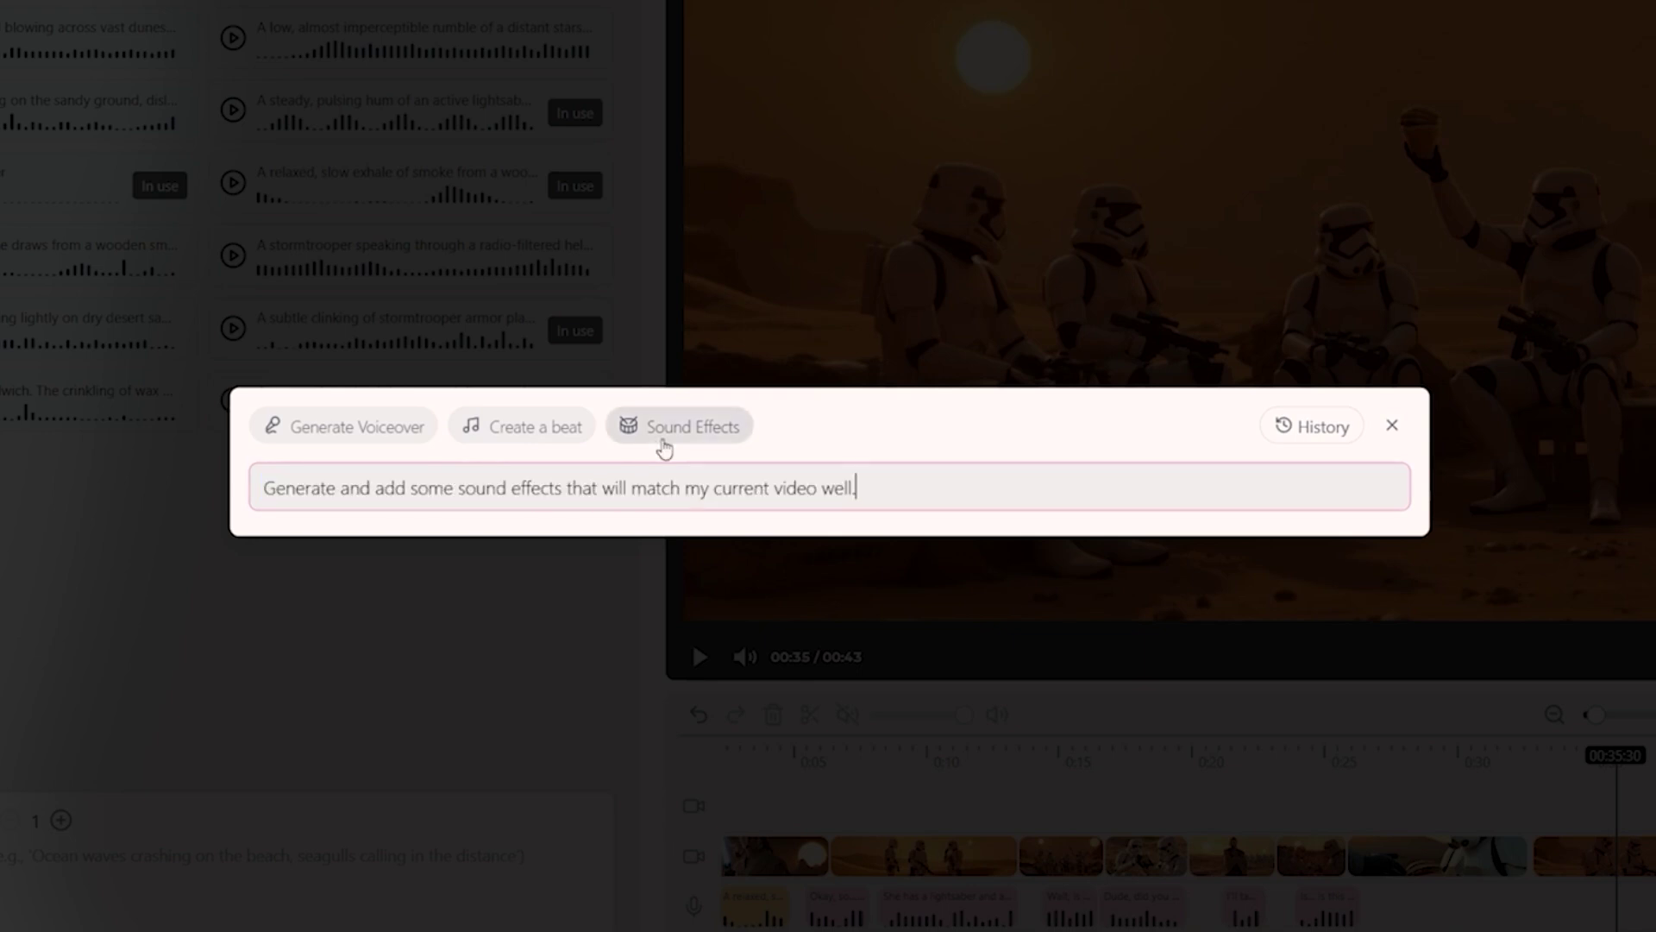
pyautogui.moveTo(263, 488); pyautogui.dragTo(895, 495)
pyautogui.moveTo(340, 489); pyautogui.dragTo(410, 488)
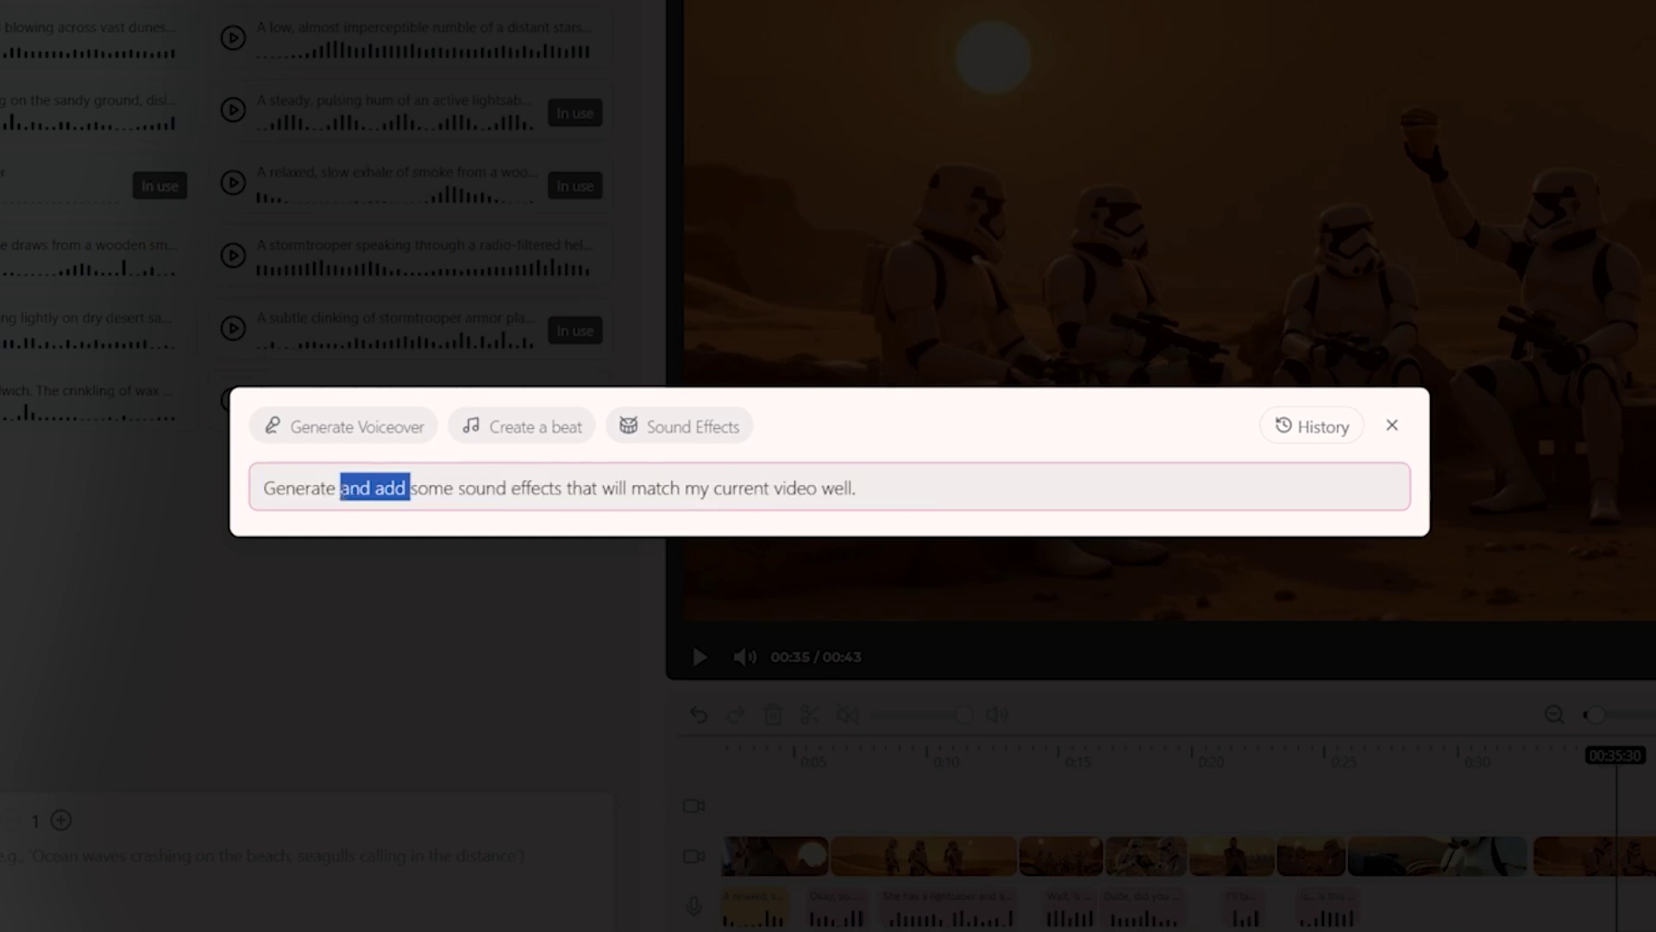
pyautogui.press('BackSpace')
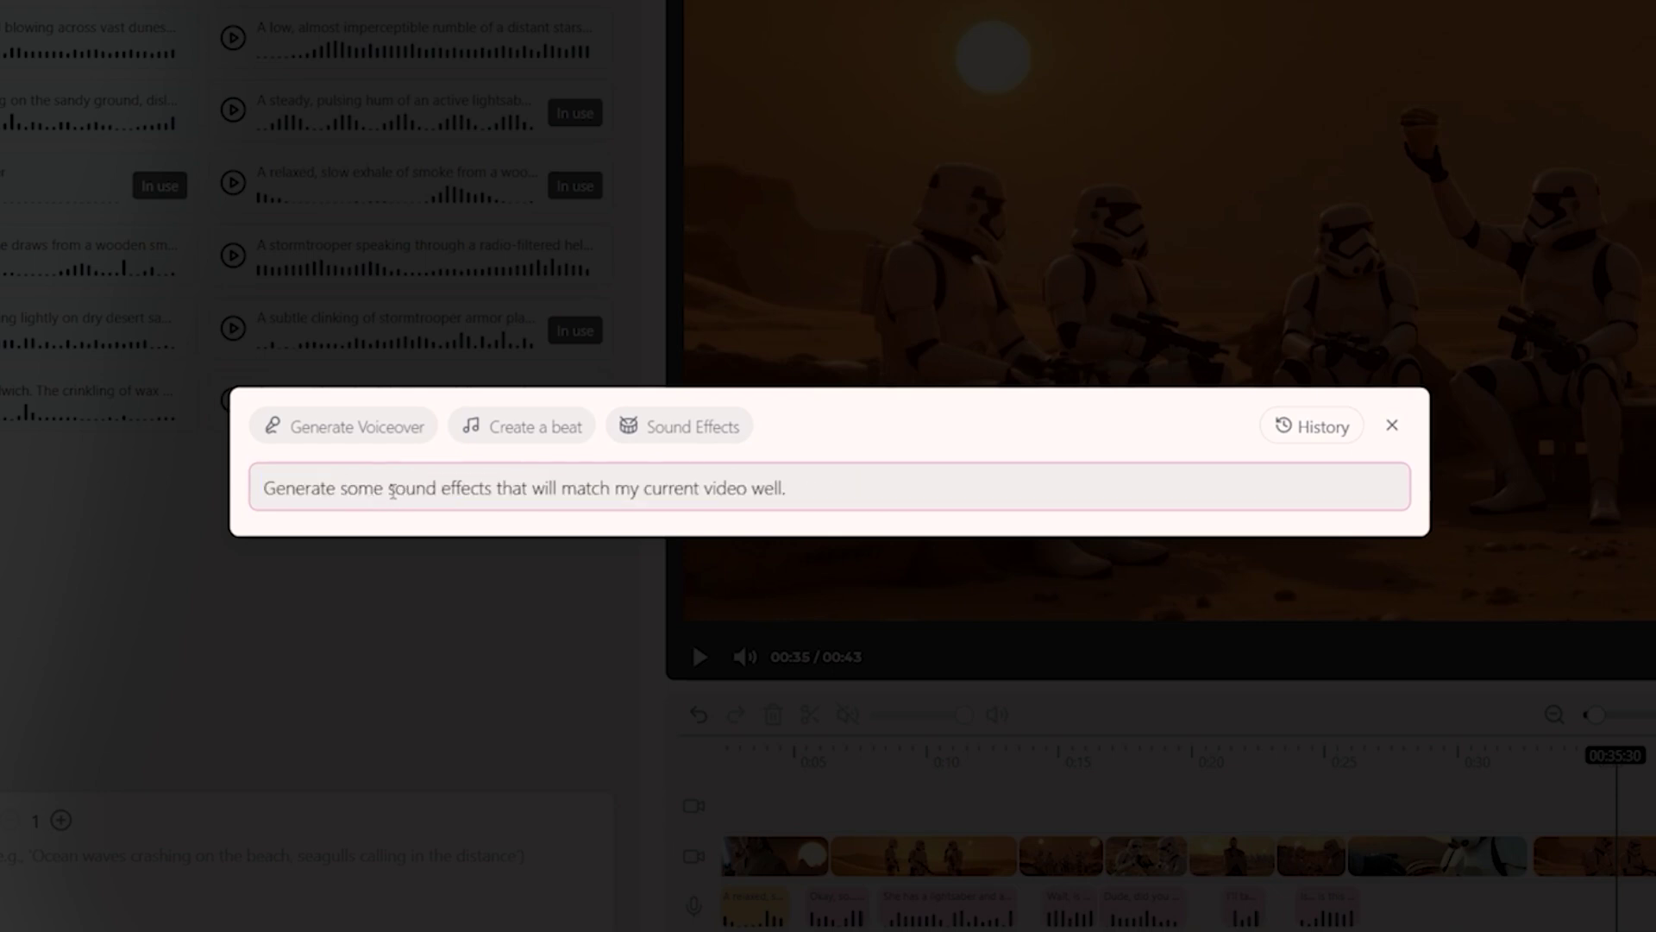
pyautogui.write('more')
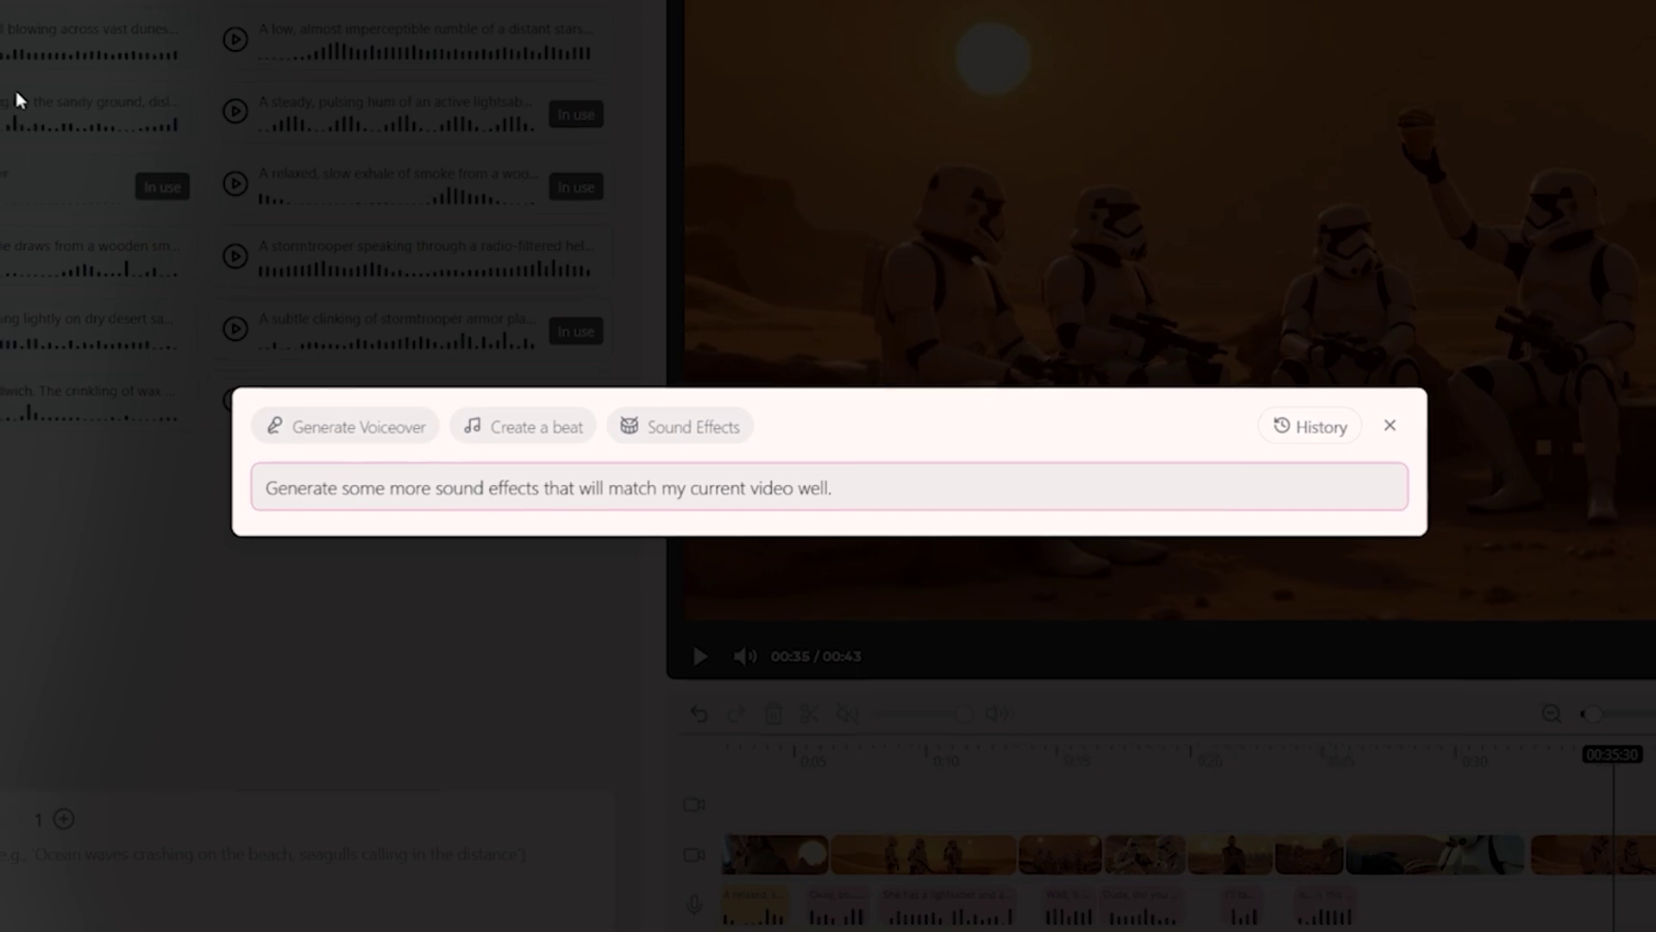
pyautogui.click(925, 493)
pyautogui.press('Return')
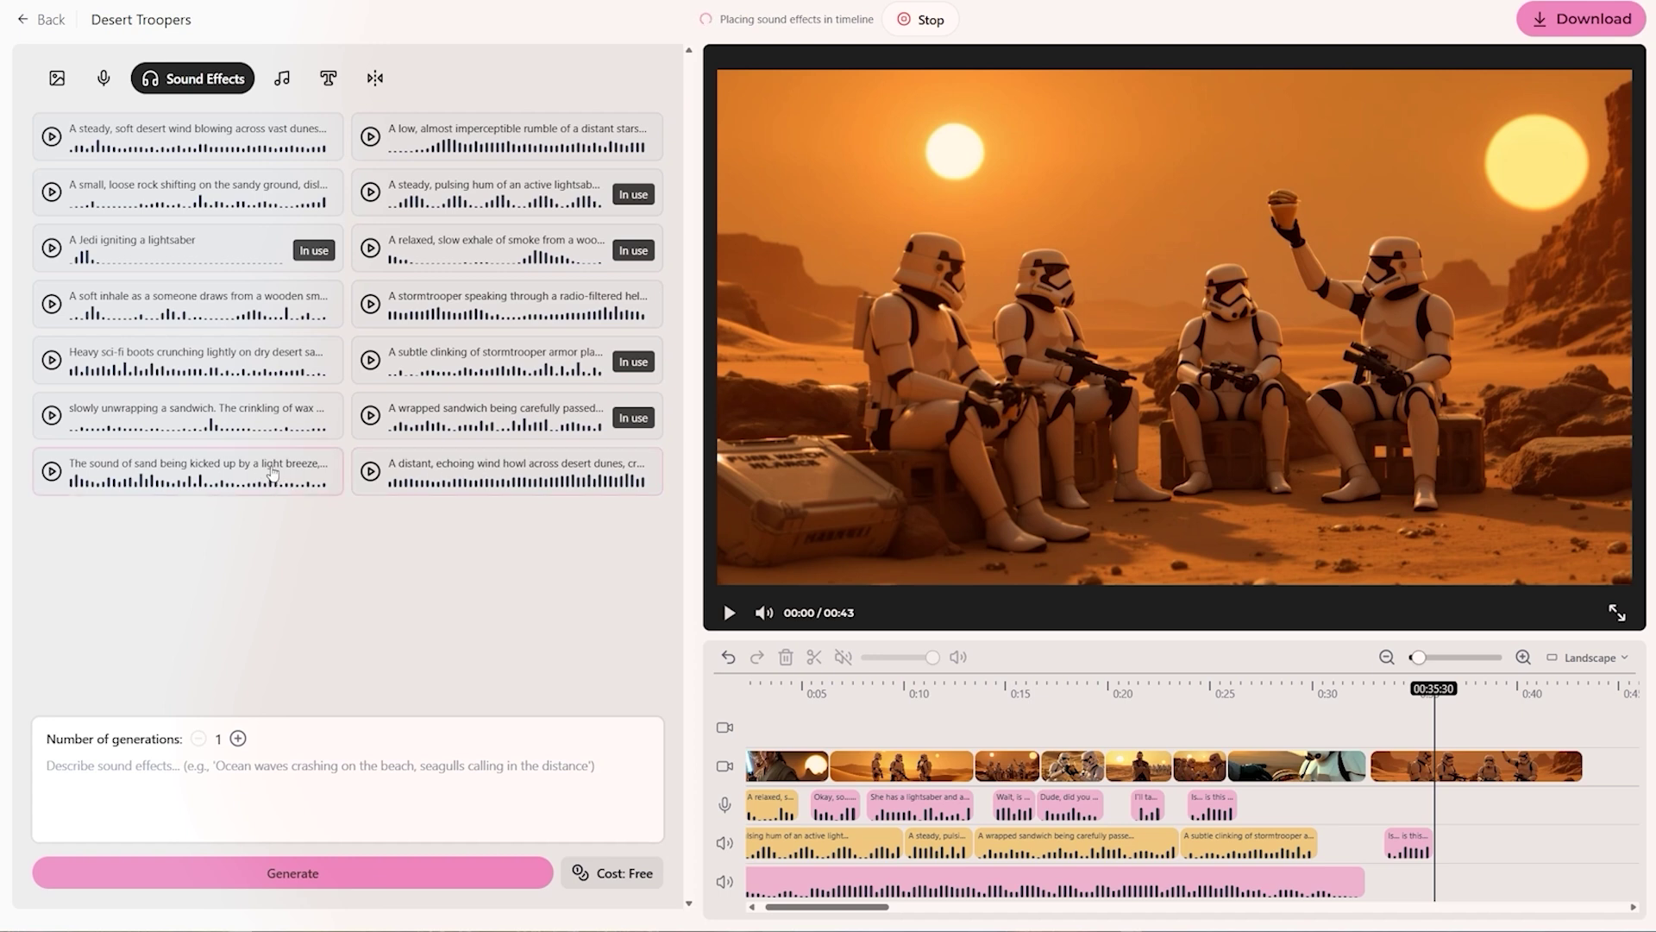
# Open the sand-kick and wind-howl sound effect cards and select each one's prompt description text
pyautogui.click(99, 477)
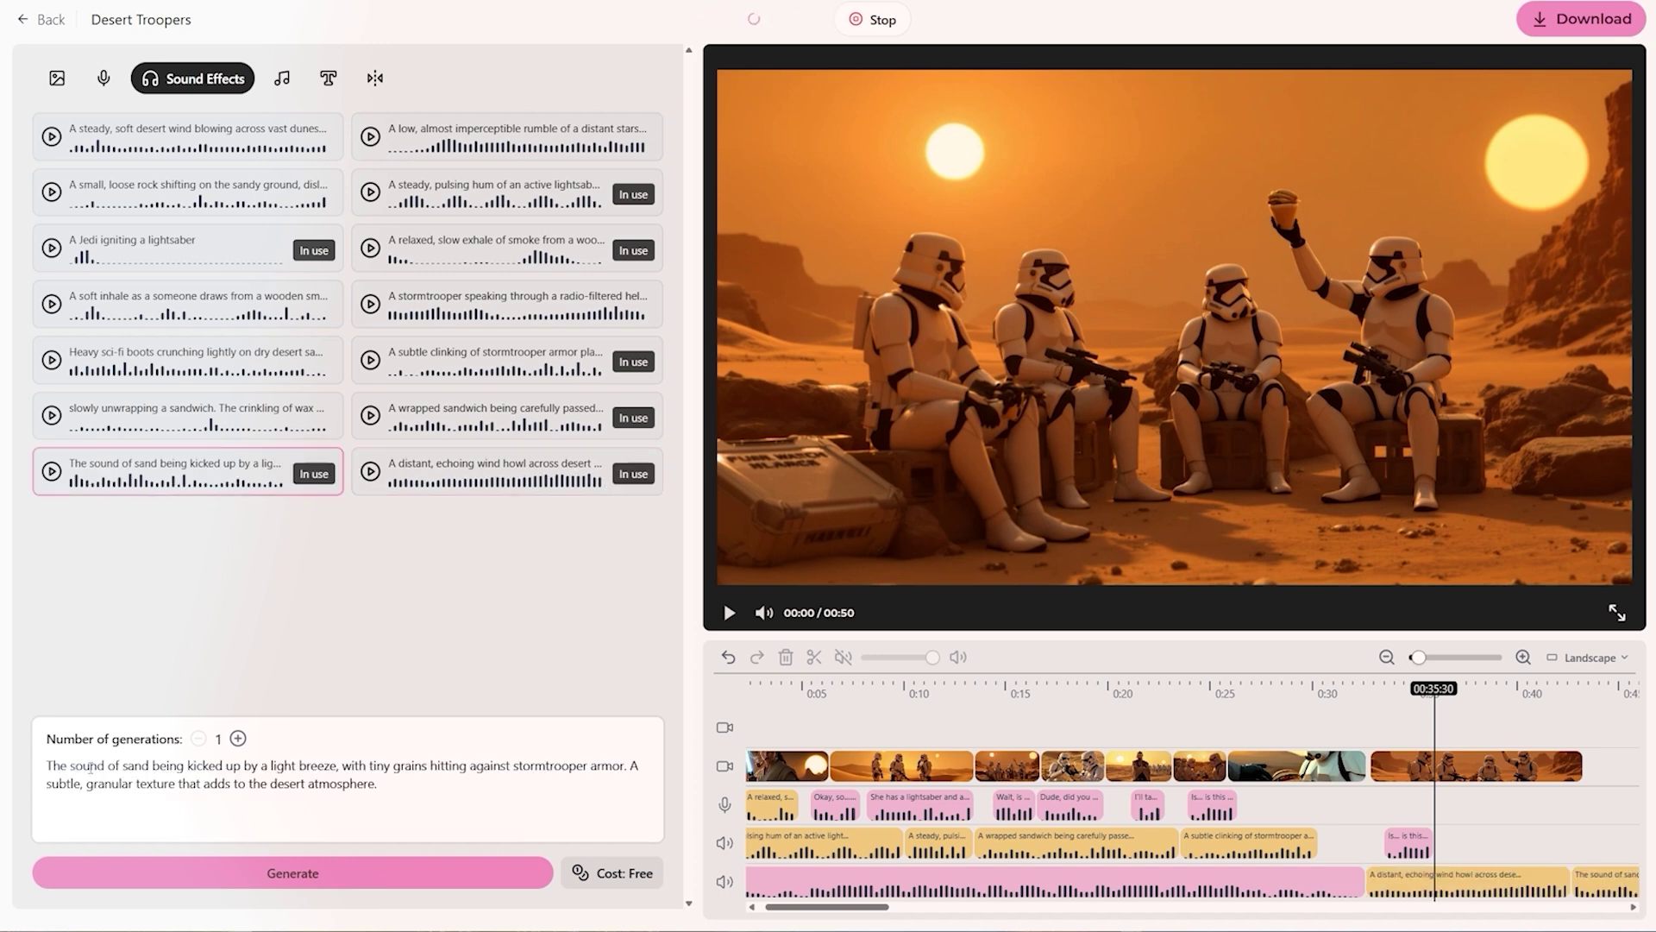
pyautogui.moveTo(49, 765); pyautogui.dragTo(352, 766)
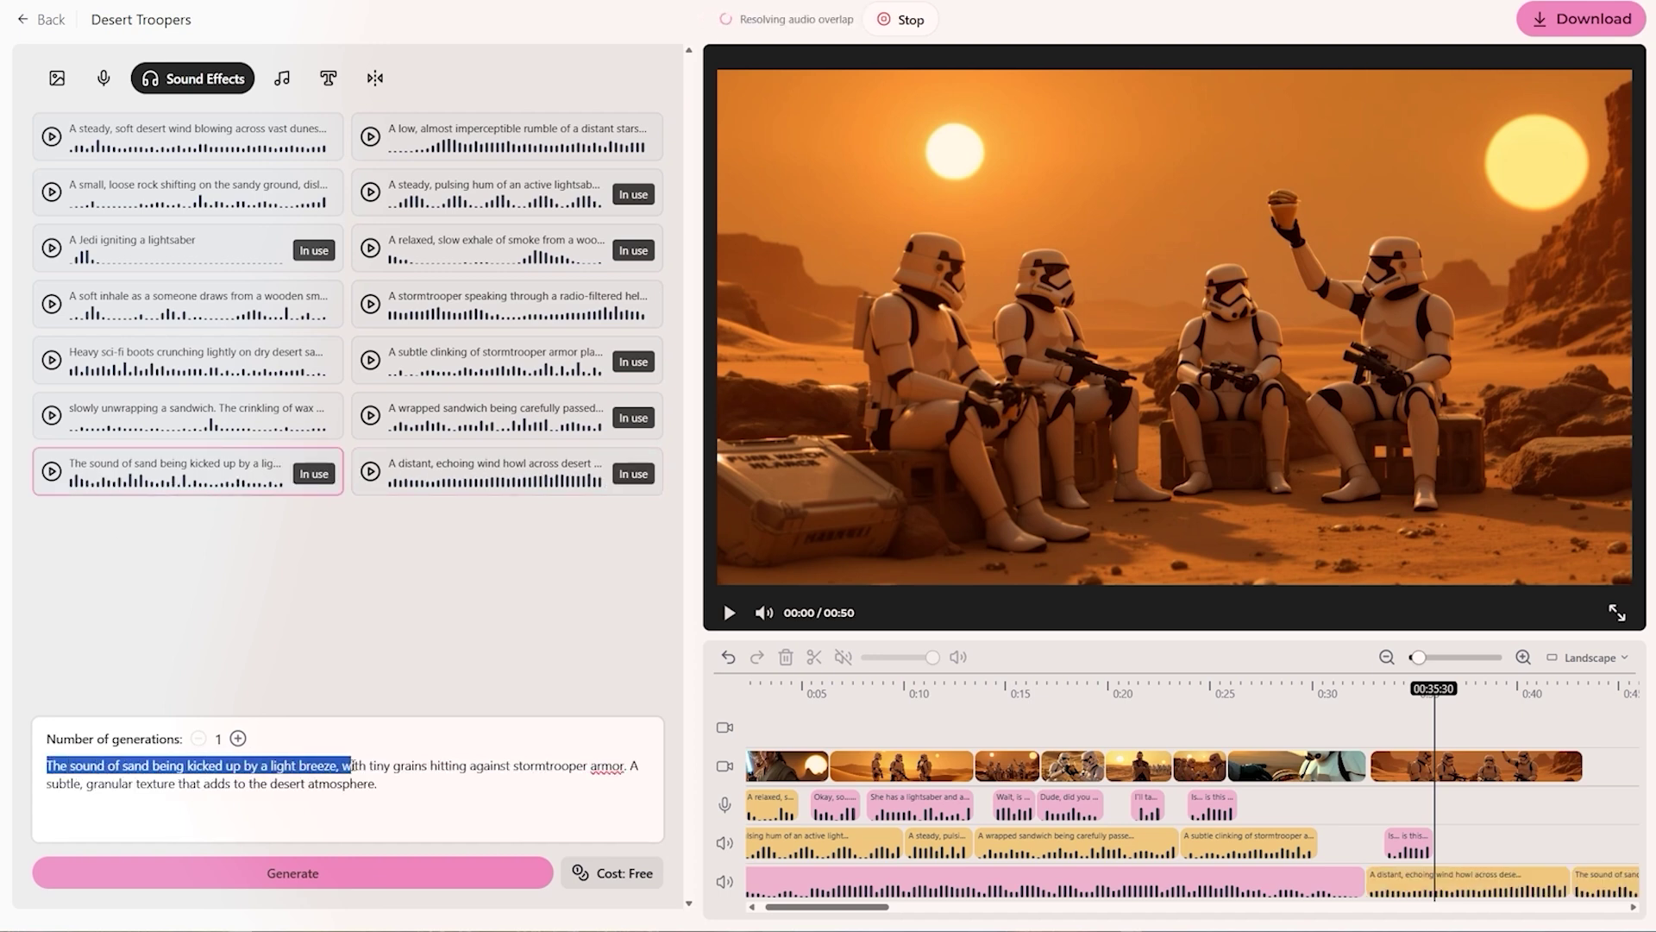
pyautogui.click(445, 485)
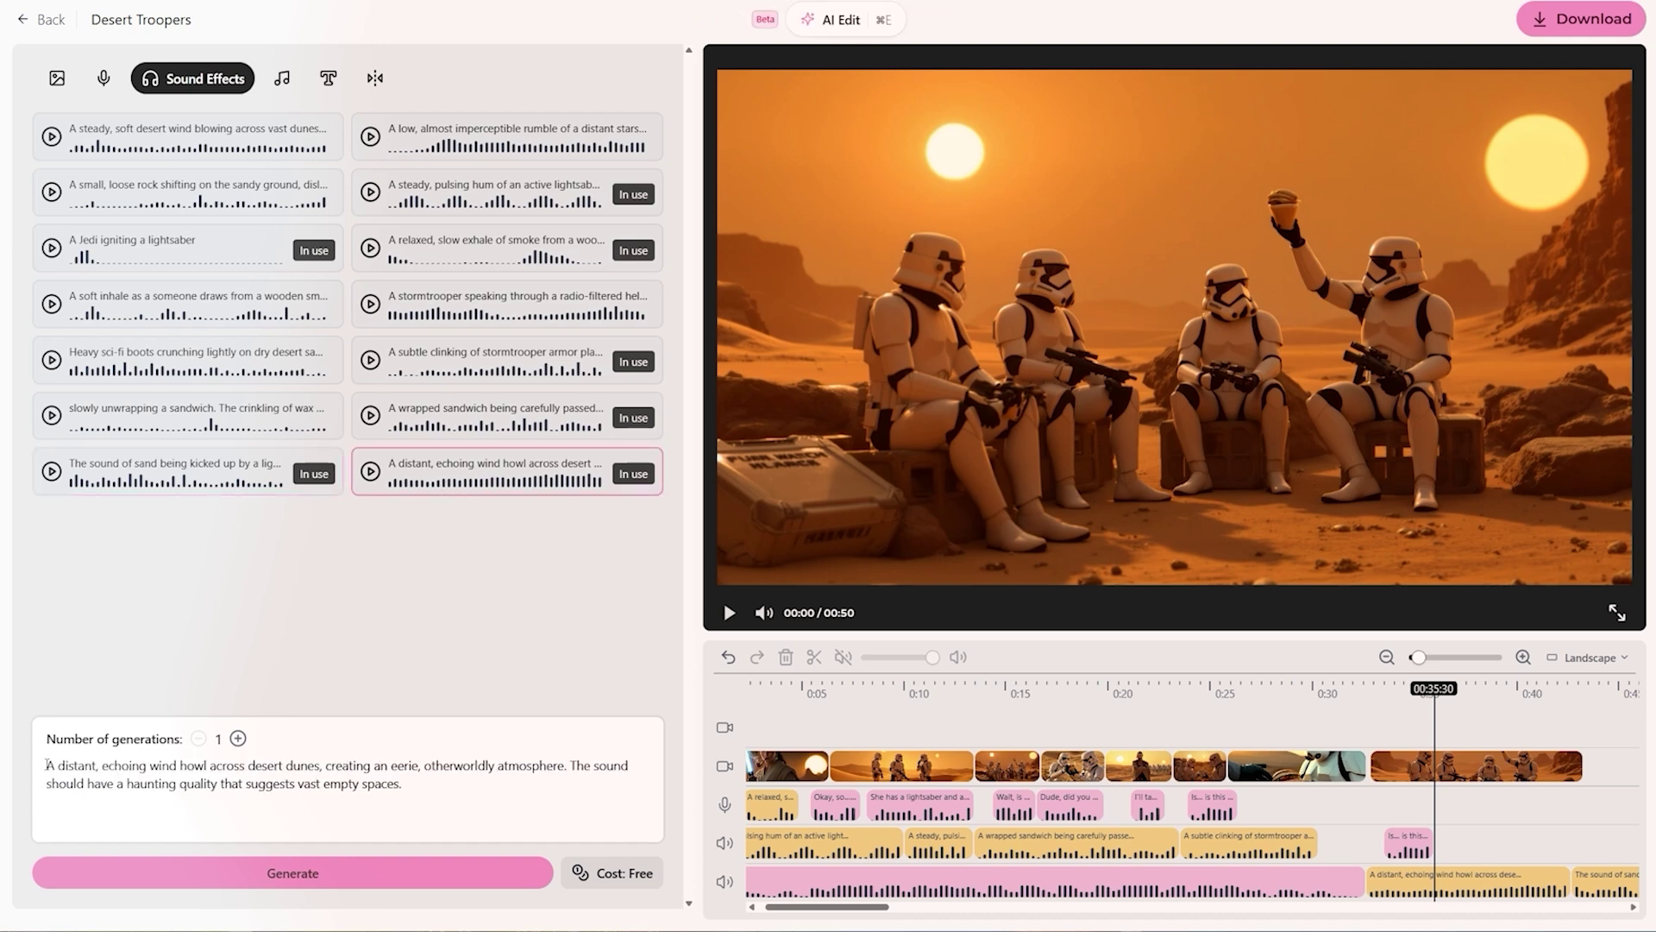
pyautogui.moveTo(47, 765); pyautogui.dragTo(382, 785)
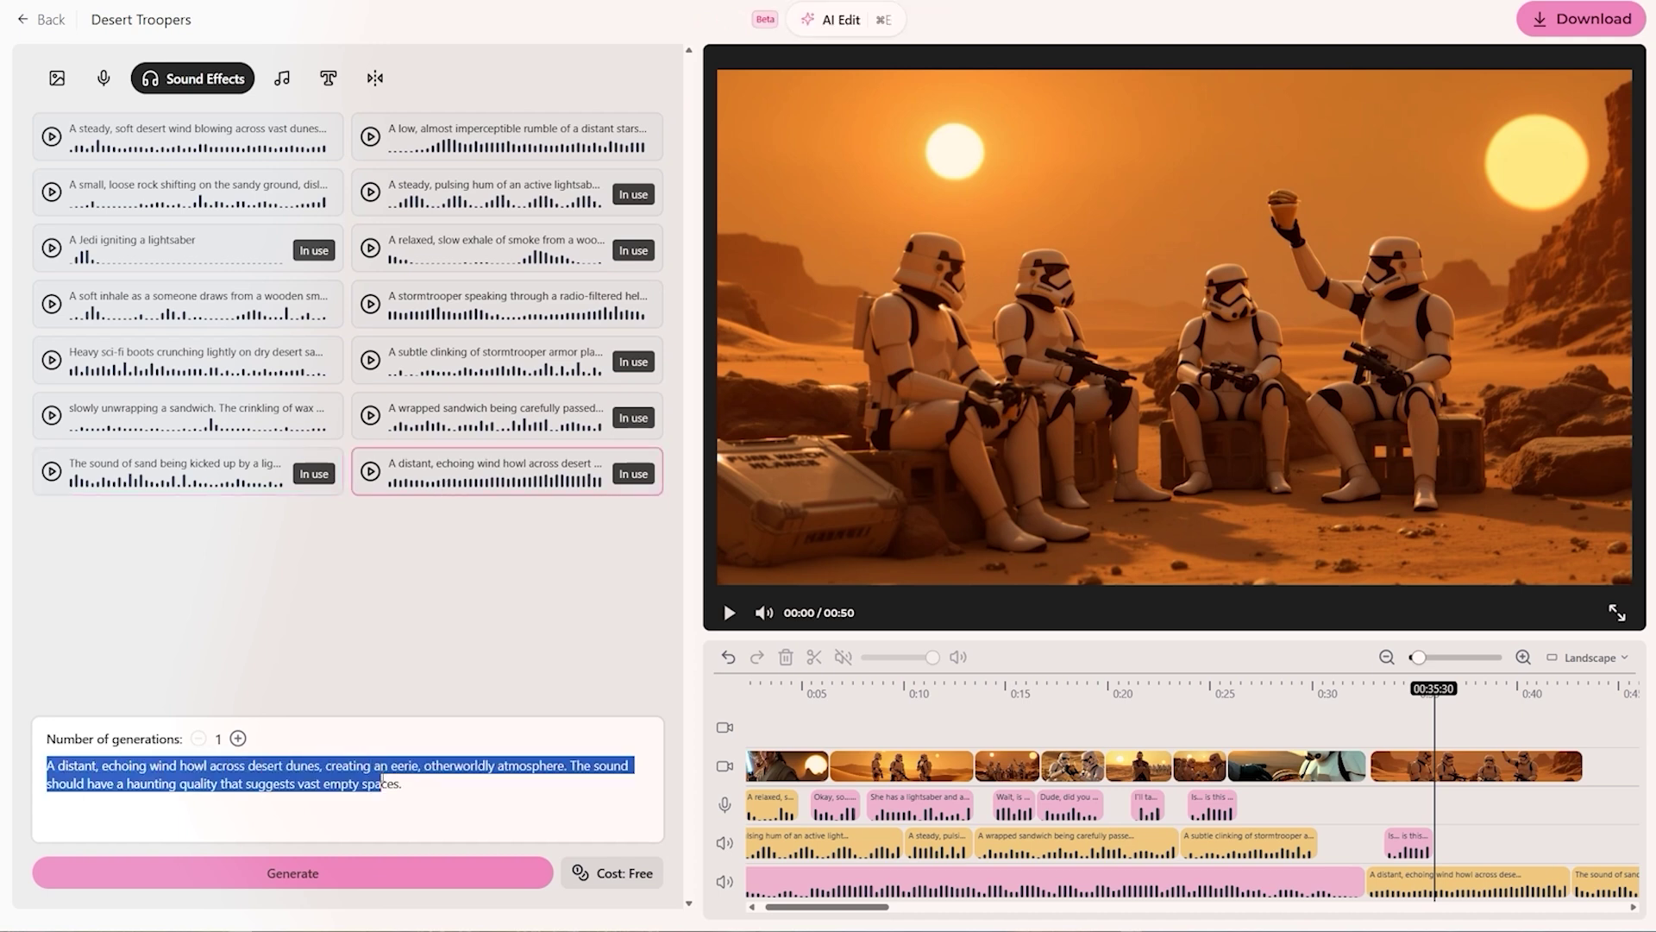